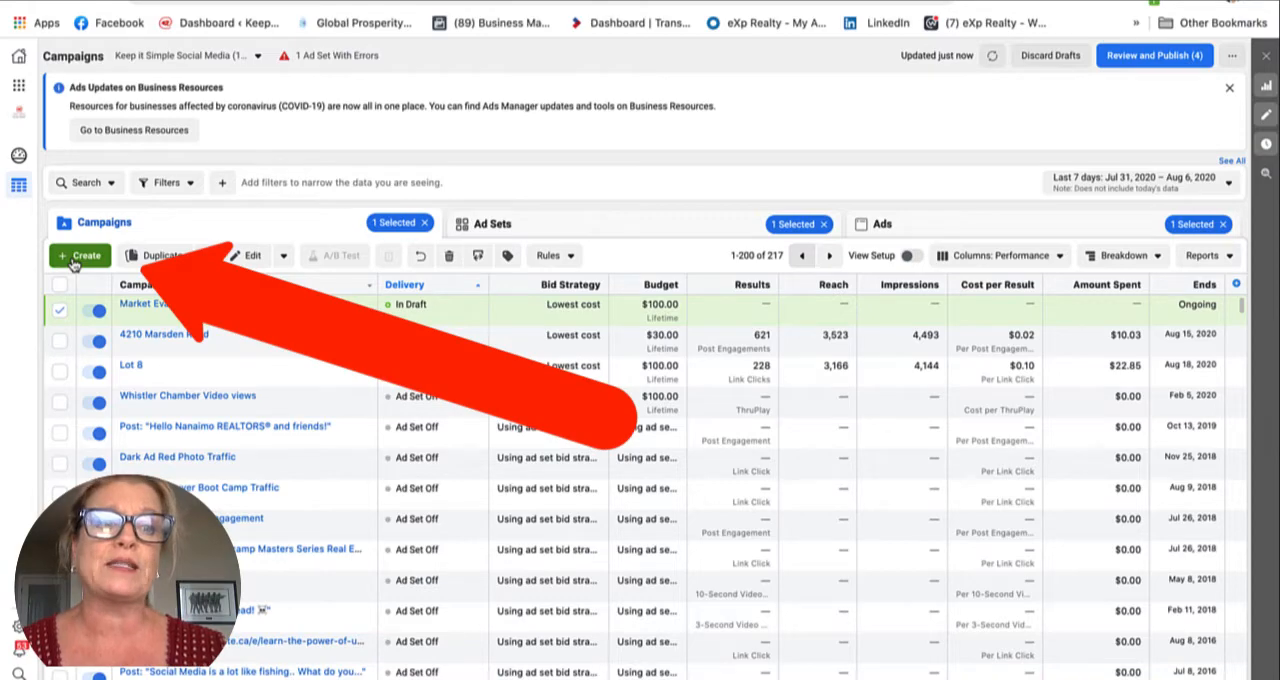
# Step: Start a new campaign with the Lead generation objective and name it Market Evaluation Lead
pyautogui.click(86, 259)
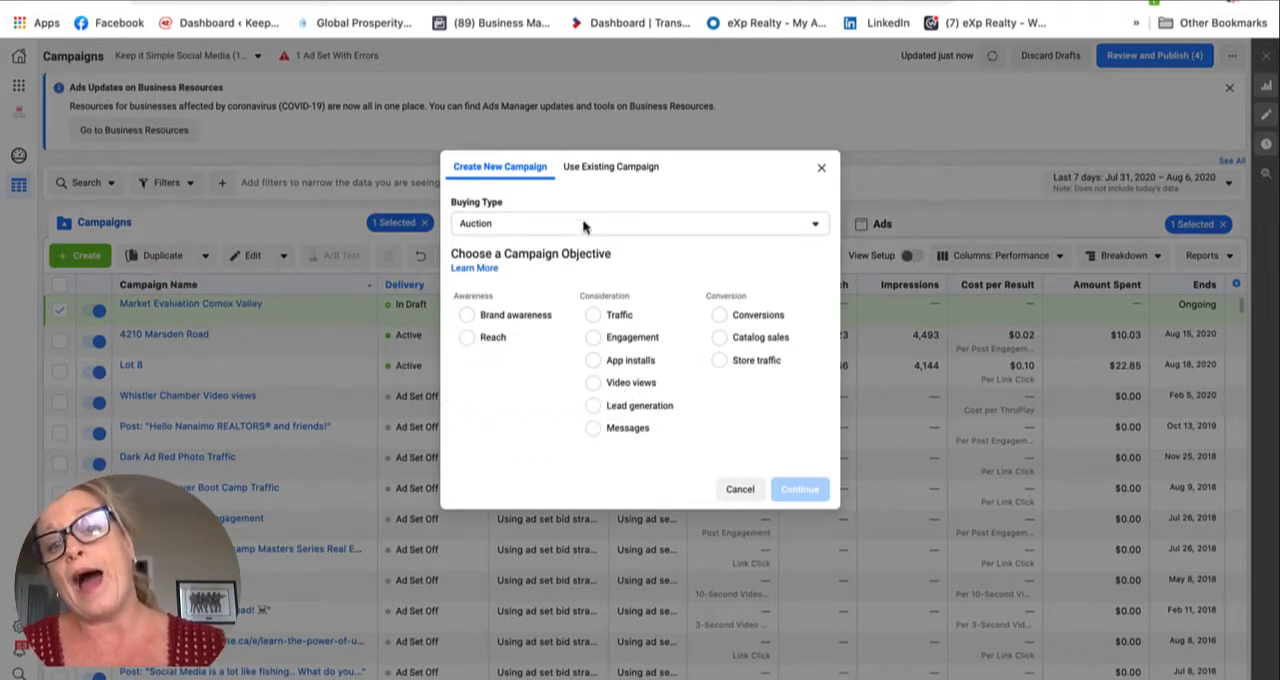
pyautogui.click(592, 407)
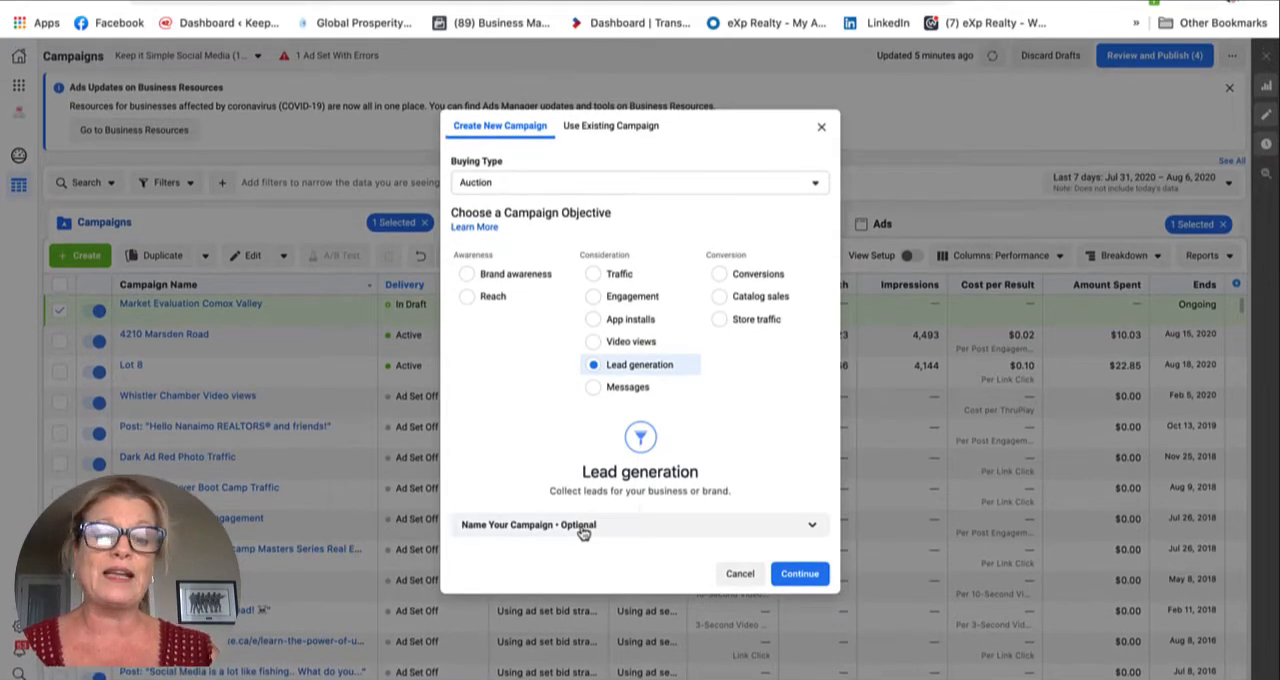
pyautogui.click(583, 527)
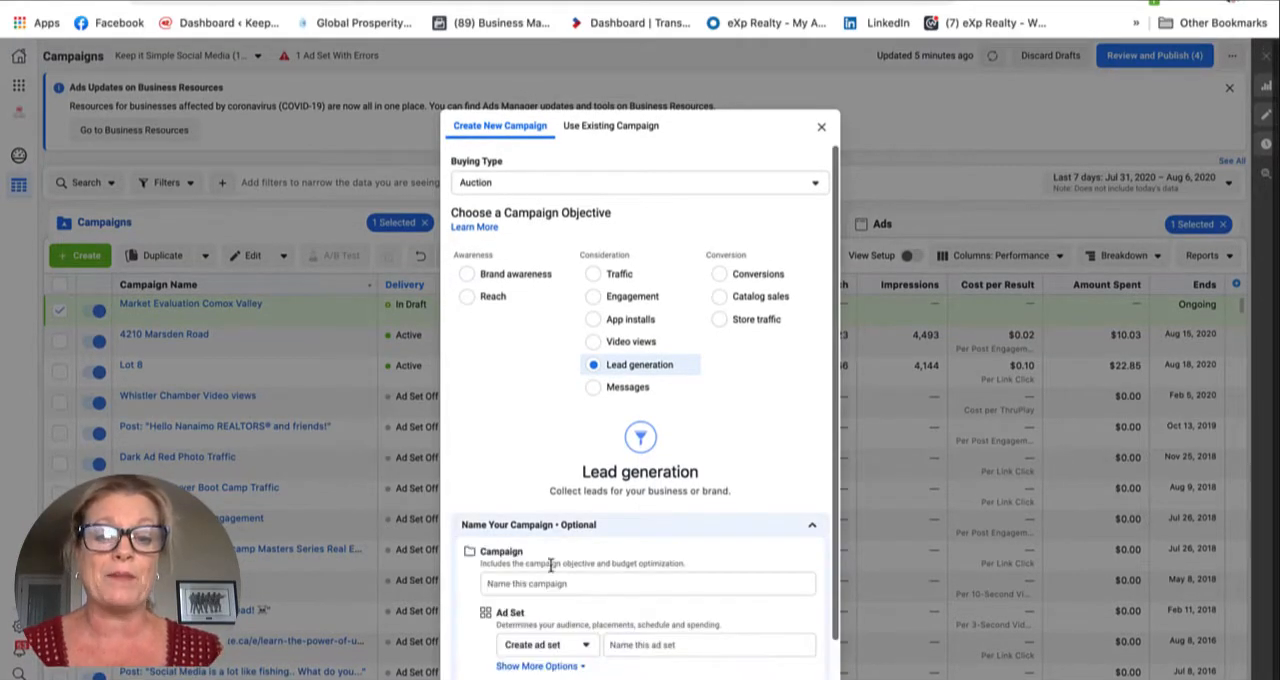
pyautogui.click(500, 584)
pyautogui.write('Mark')
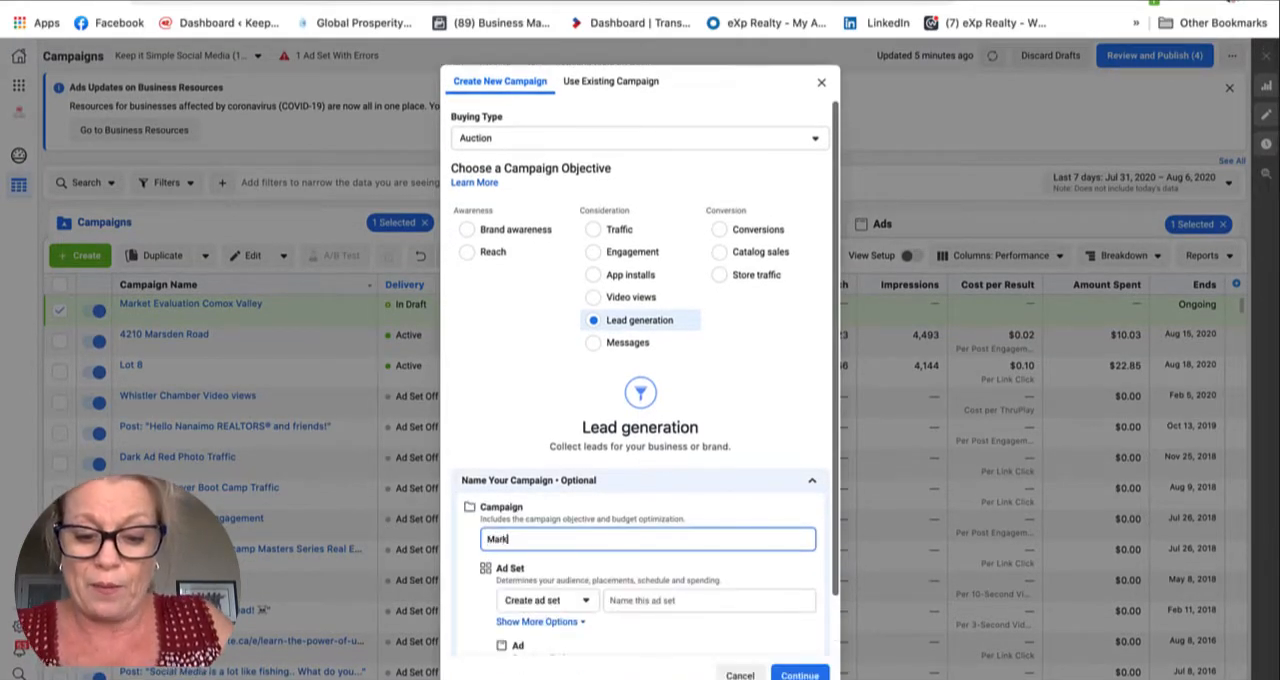
pyautogui.write('et Eva')
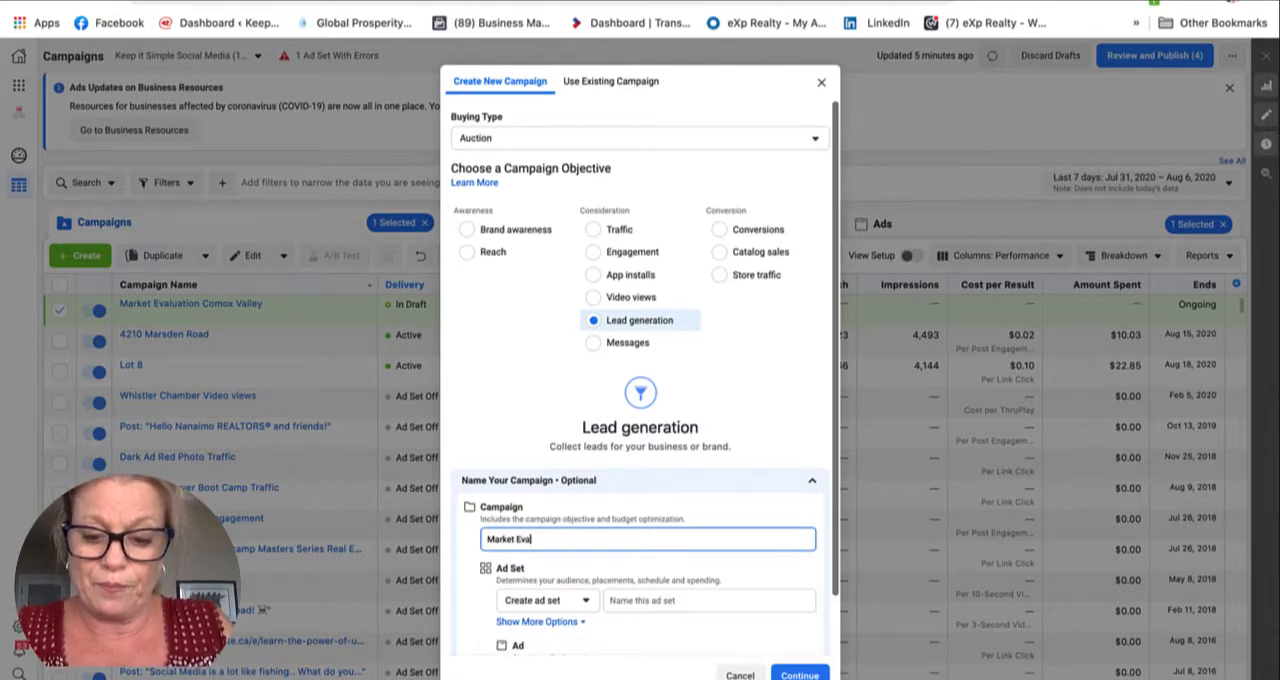
pyautogui.write('luatio')
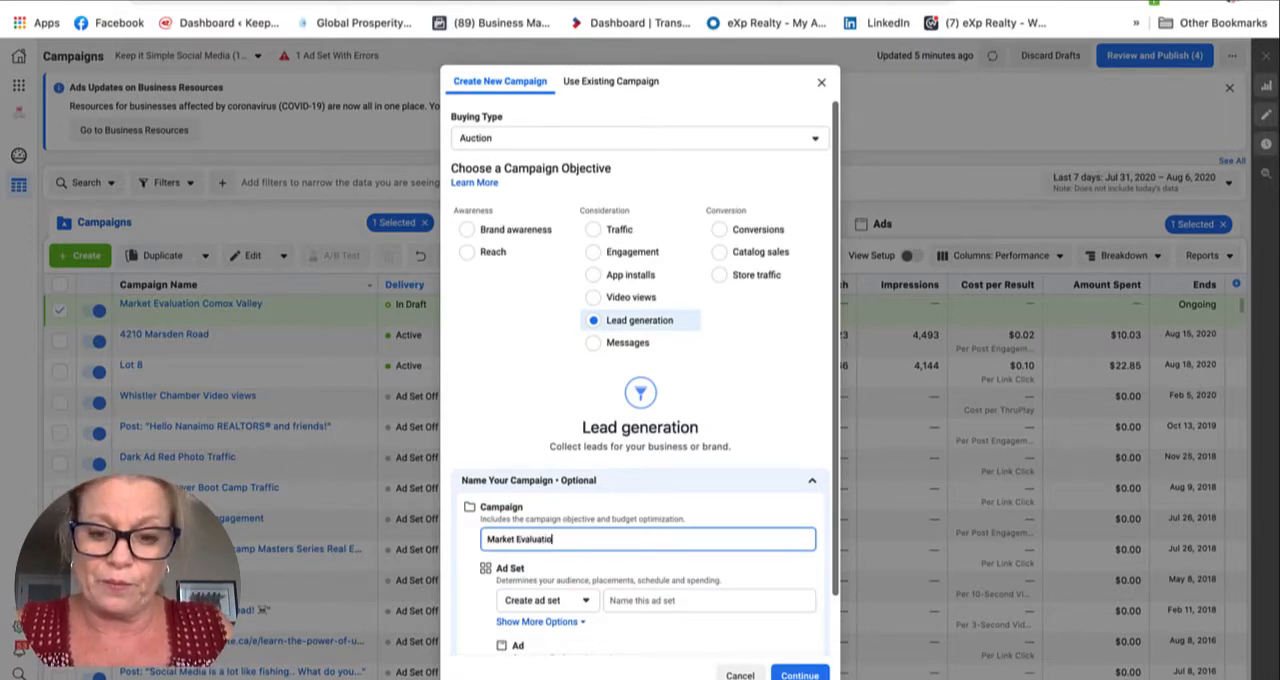
pyautogui.write('n Lead')
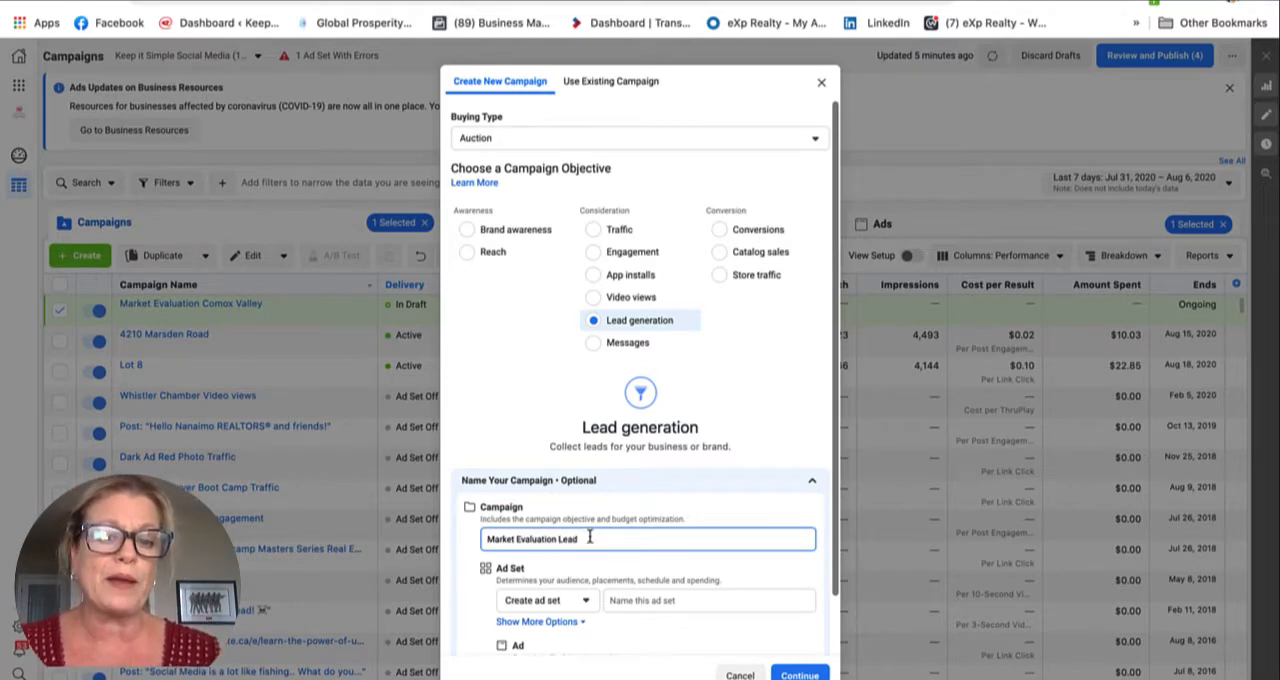
# Step: Copy the campaign name for reuse and continue to the campaign's settings, leaving the ad set and ad unnamed
pyautogui.moveTo(584, 539); pyautogui.dragTo(476, 542)
pyautogui.hotkey('ctrl', 'c')
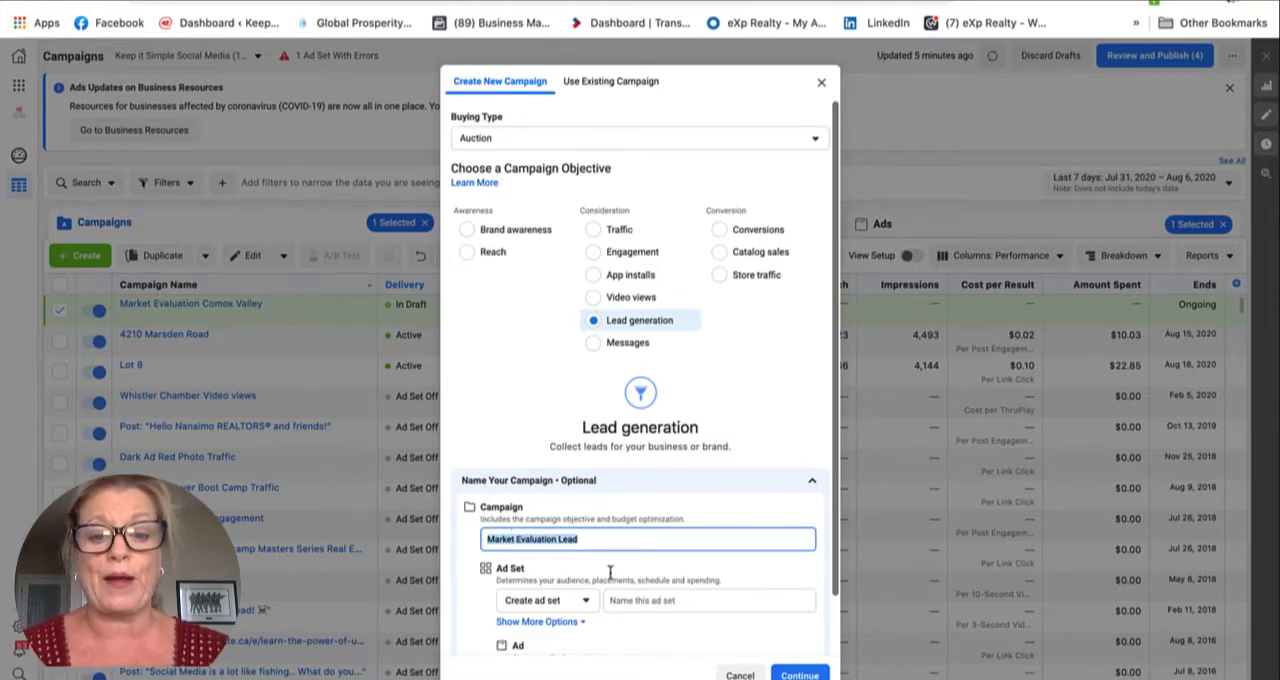
pyautogui.scroll(-1, 686, 606)
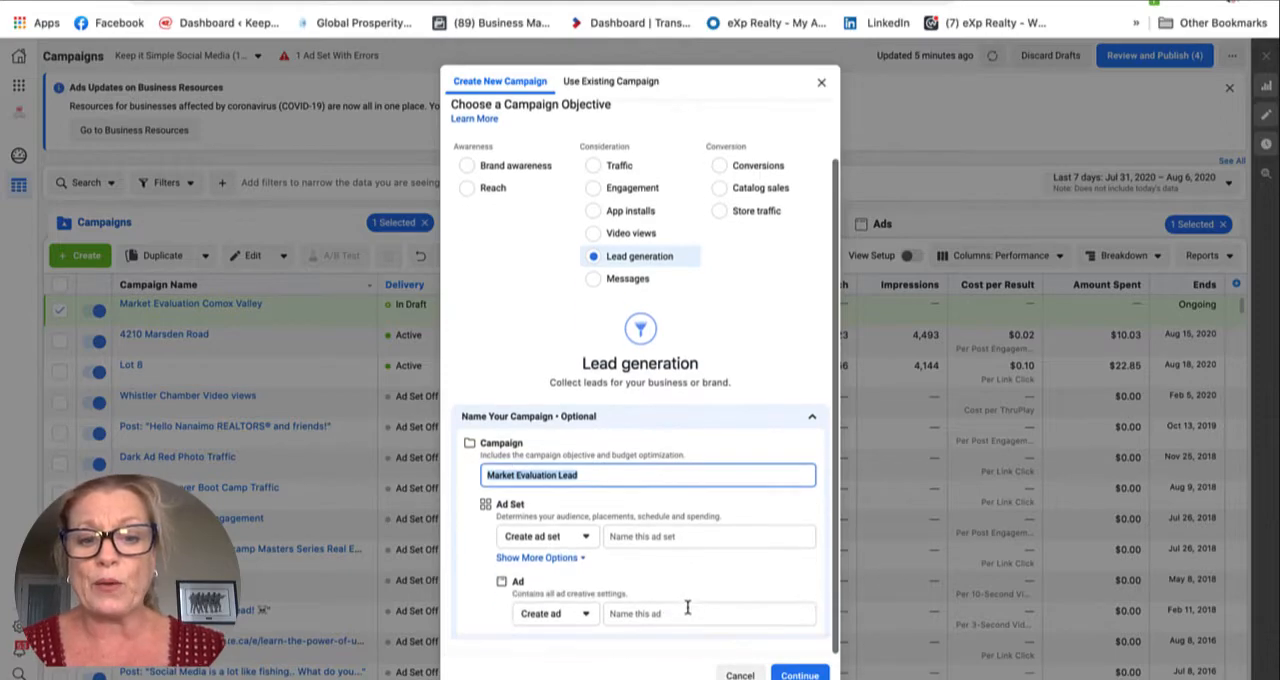
pyautogui.click(800, 676)
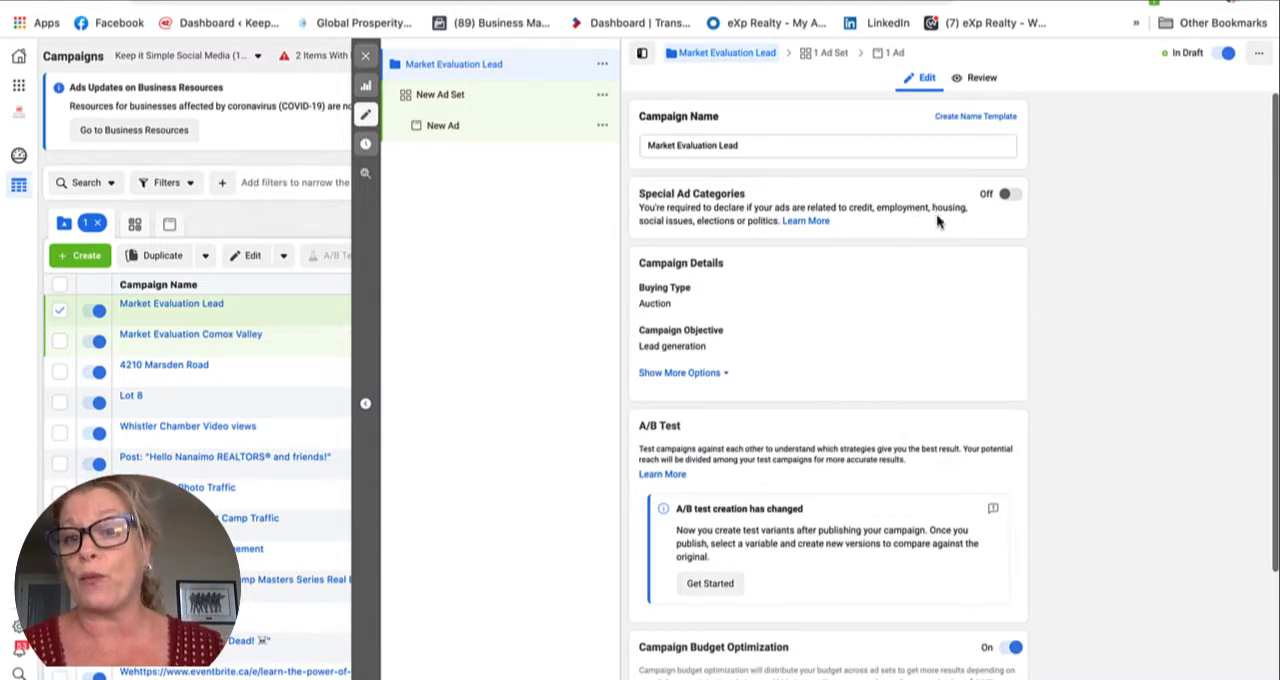
# Step: Switch the campaign budget to a lifetime budget and set it to $100.00 CAD
pyautogui.scroll(-3, 936, 213)
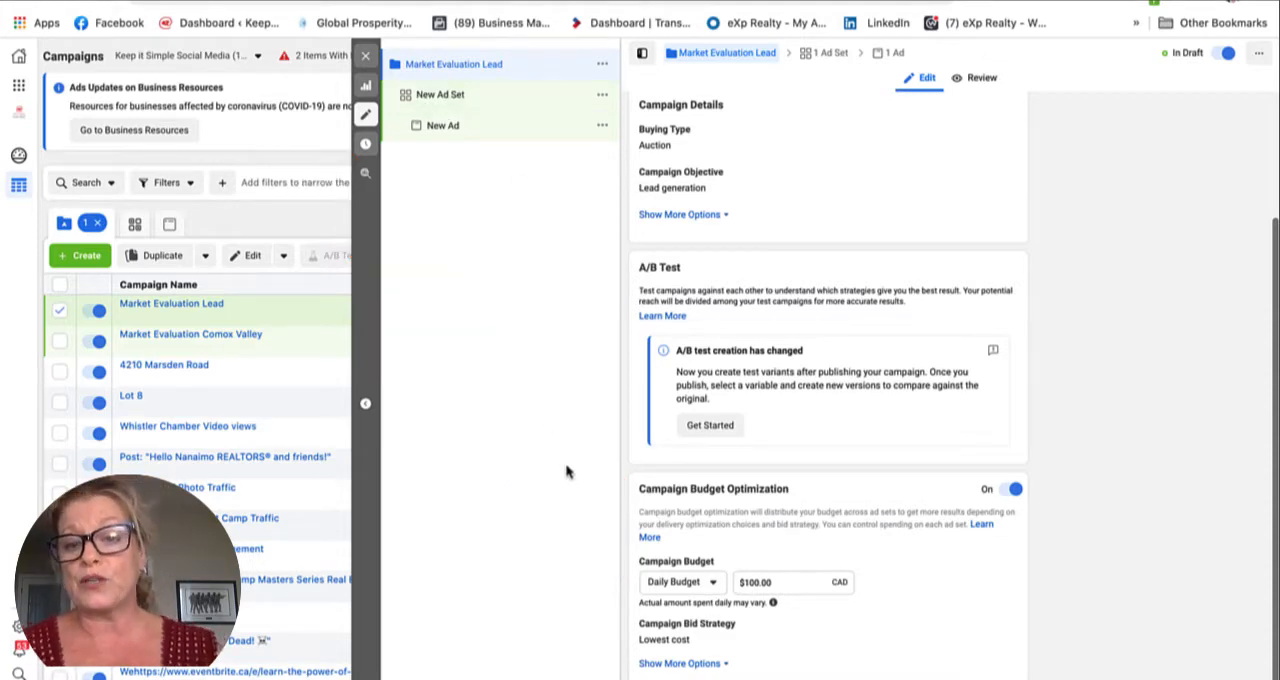
pyautogui.click(712, 586)
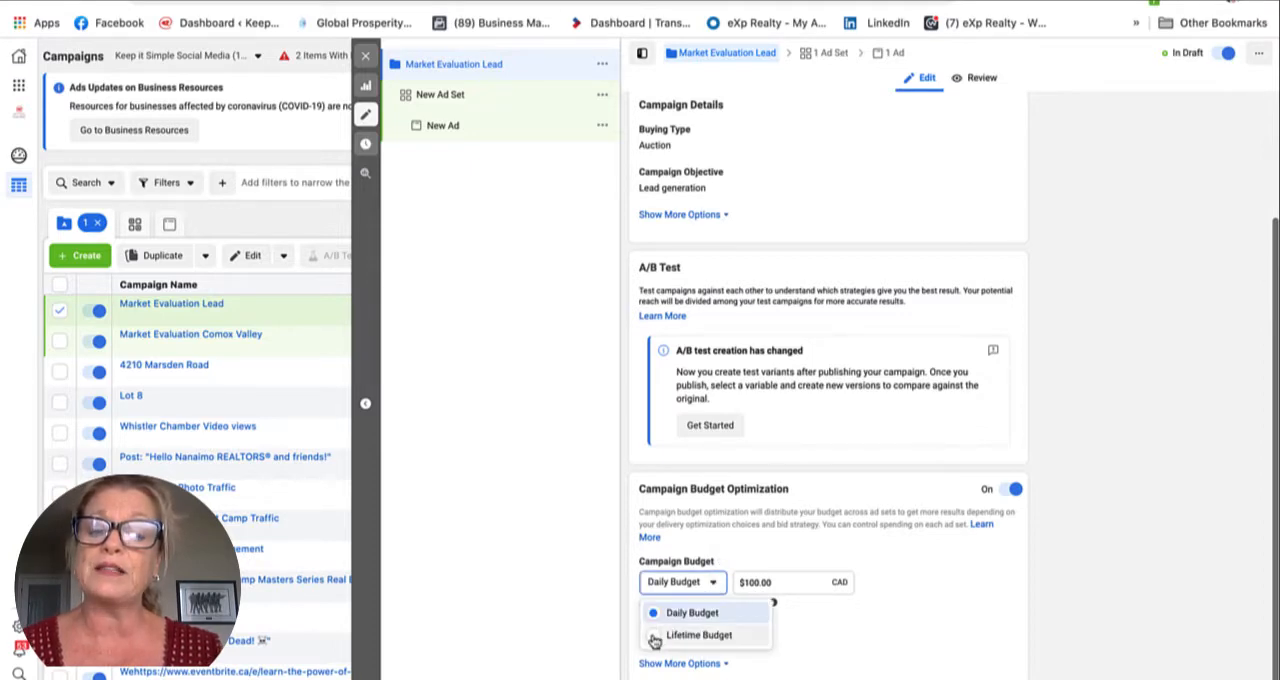
pyautogui.click(697, 635)
pyautogui.moveTo(742, 623)
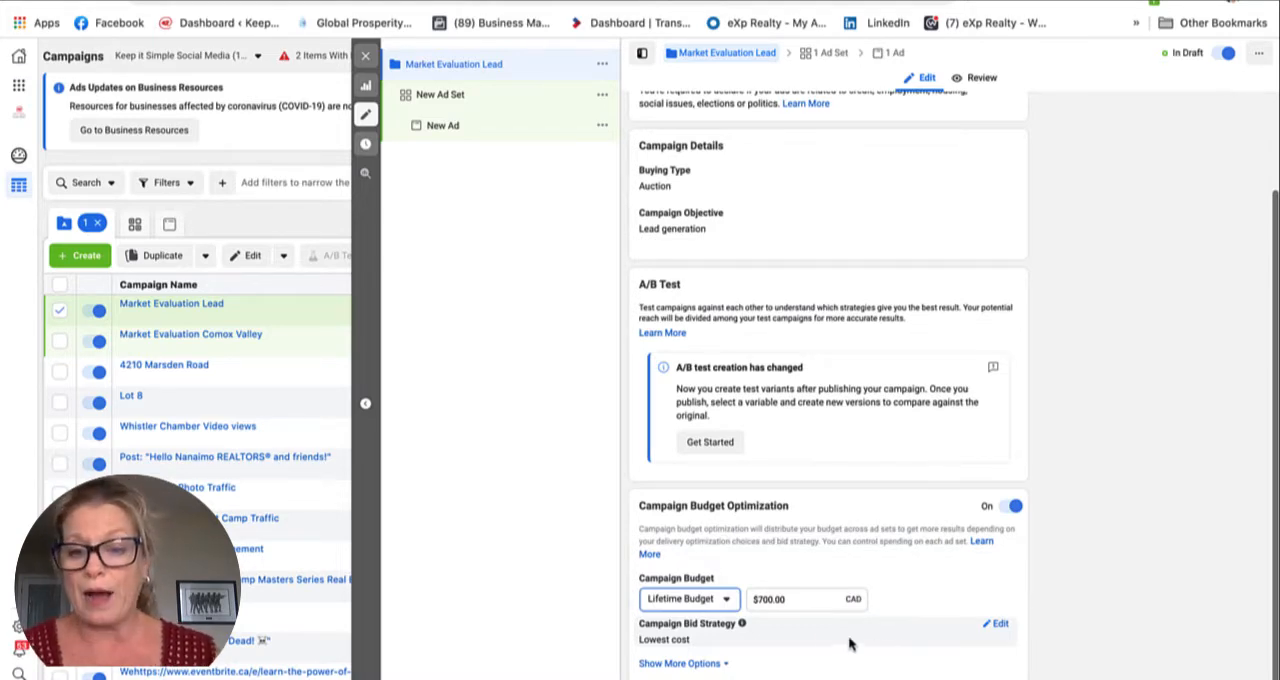
pyautogui.click(762, 600)
pyautogui.press('BackSpace')
pyautogui.write('1')
pyautogui.click(779, 655)
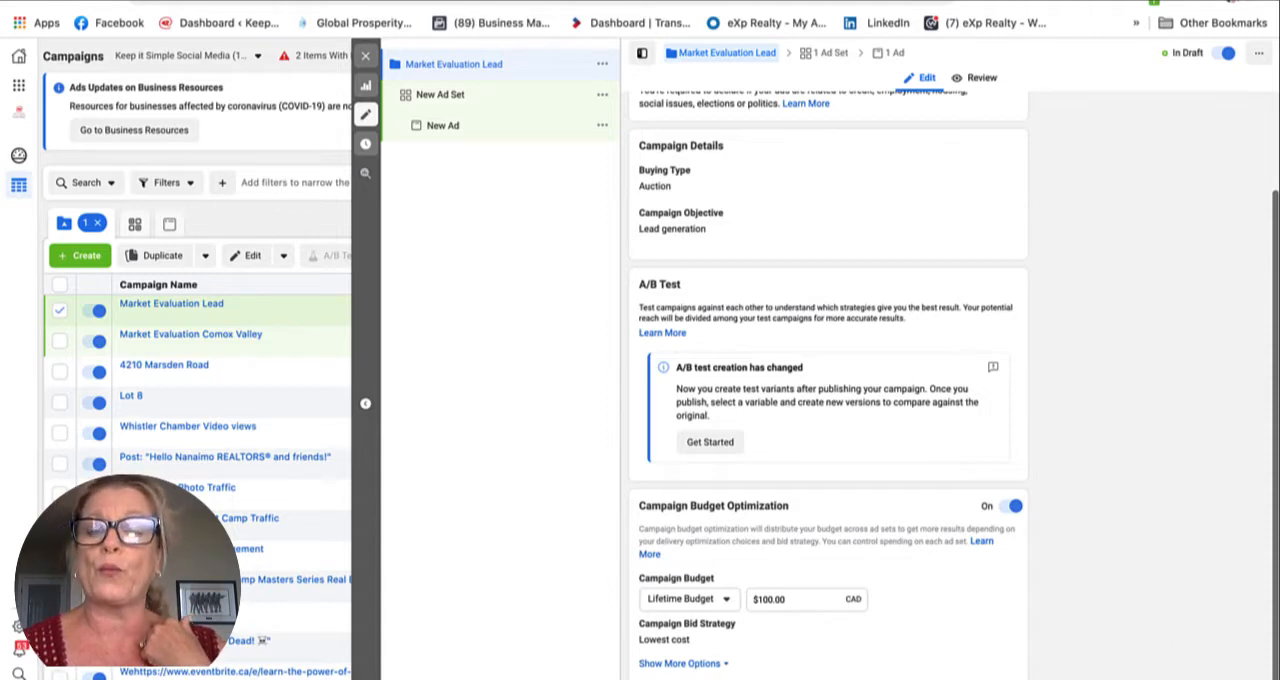
# Step: Continue to the ad set and rename it with the copied name, Market Evaluation Lead
pyautogui.click(1182, 676)
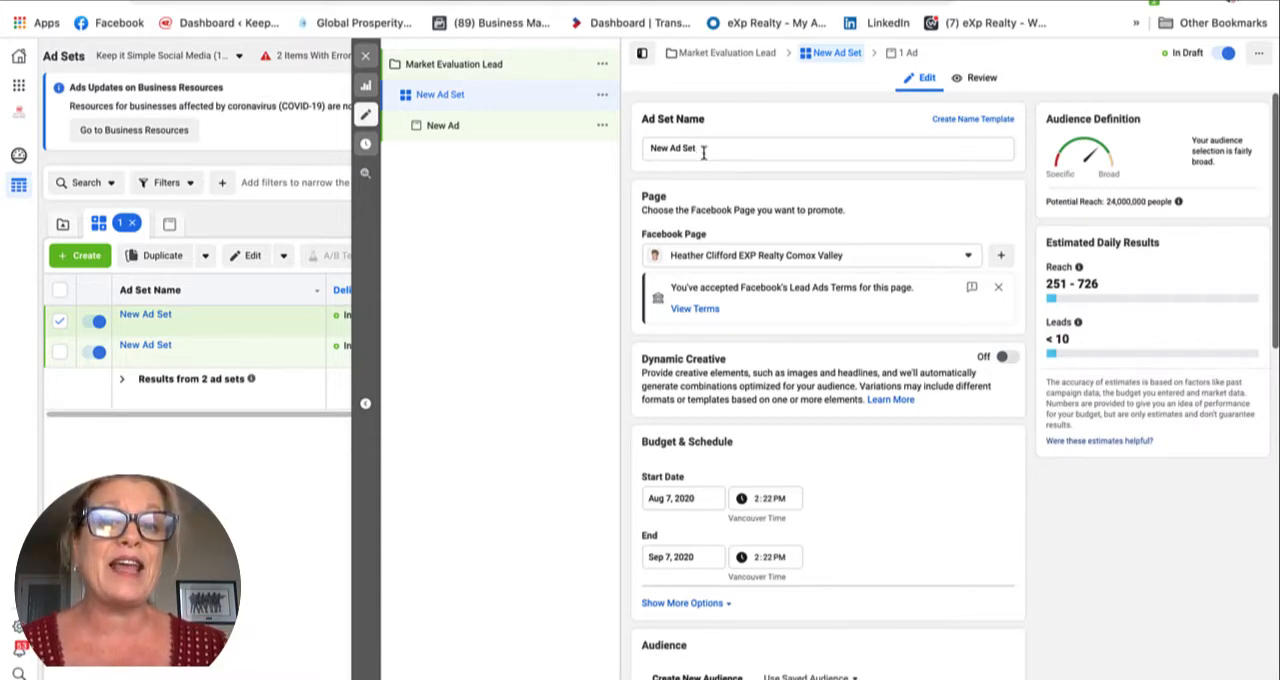
pyautogui.moveTo(704, 150); pyautogui.dragTo(642, 146)
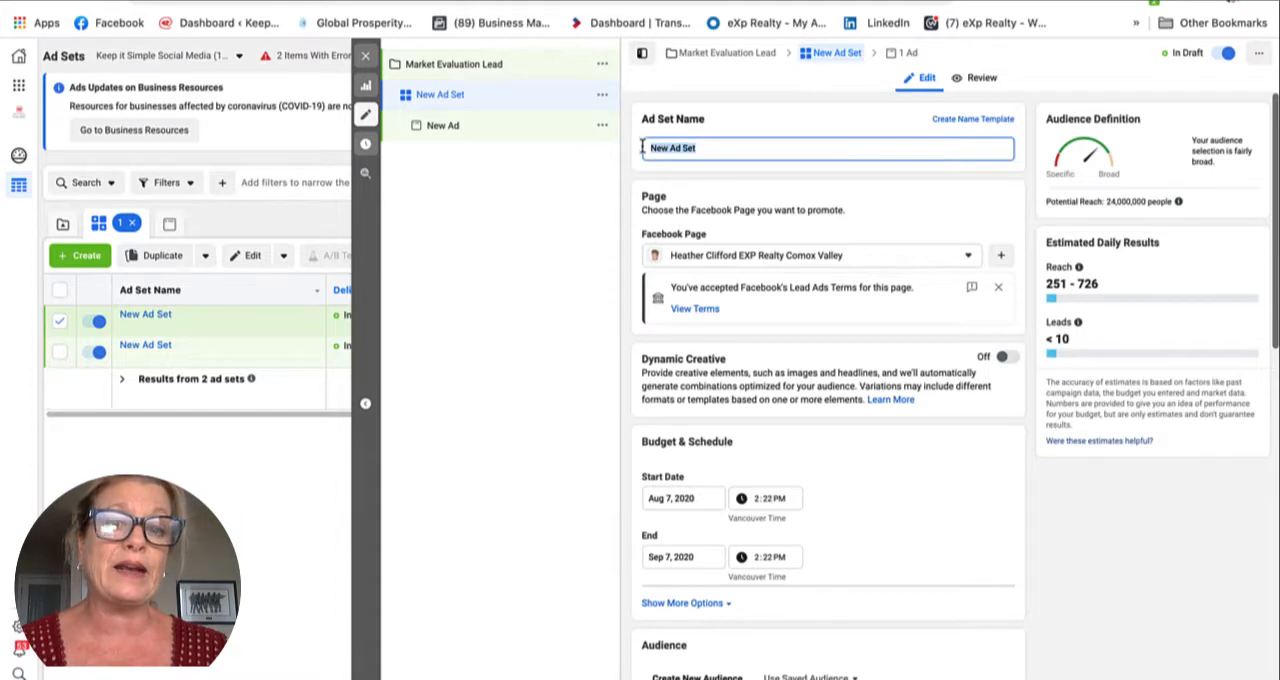
pyautogui.hotkey('ctrl', 'v')
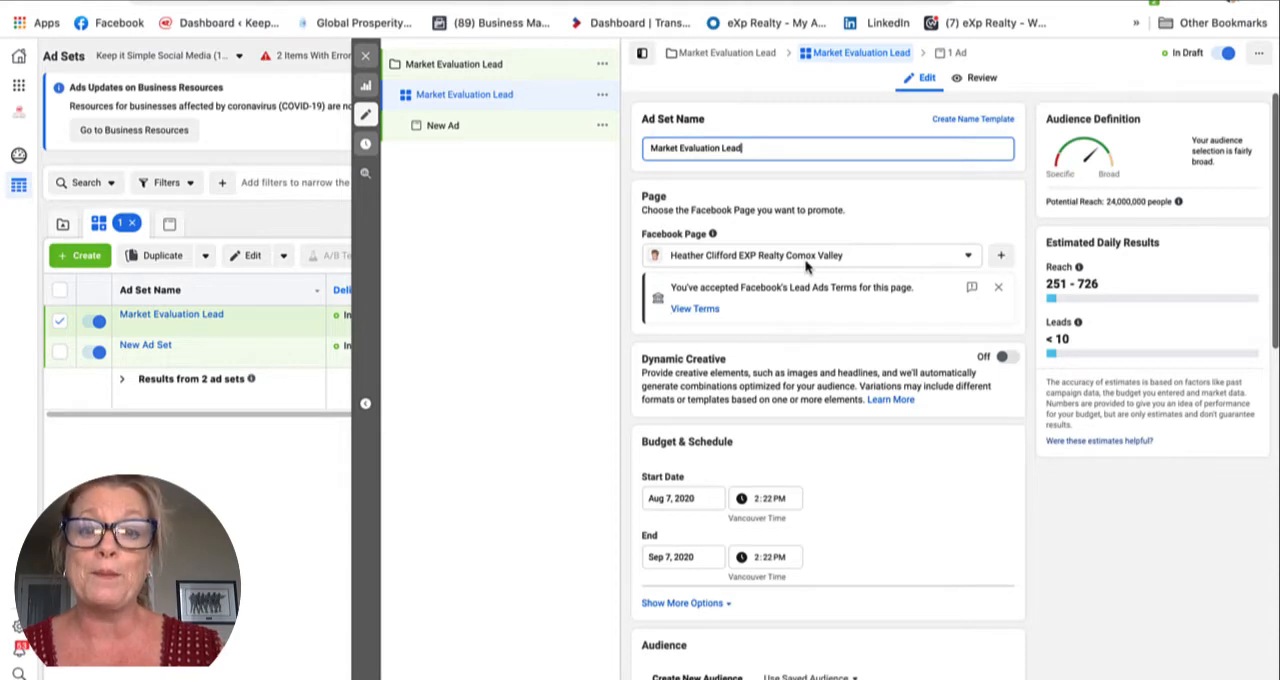
# Step: Set the ad set's end date to September 1, 2020
pyautogui.scroll(-2, 806, 265)
pyautogui.scroll(-2, 806, 263)
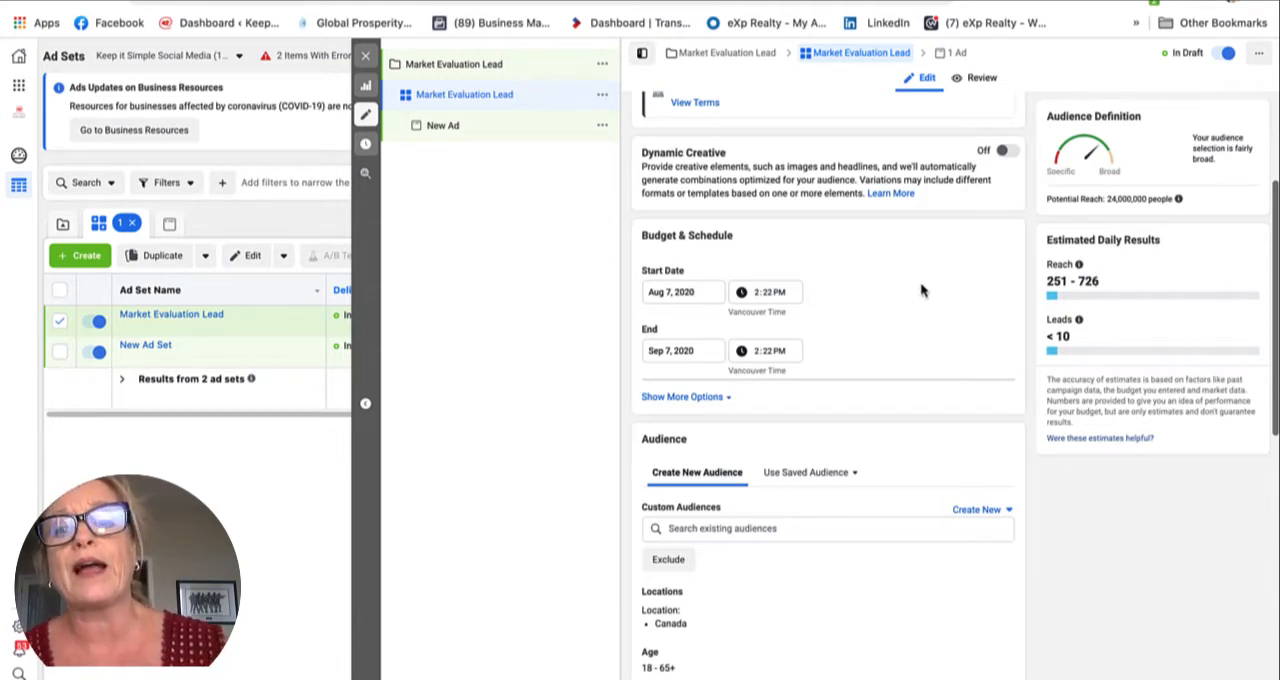
pyautogui.click(672, 355)
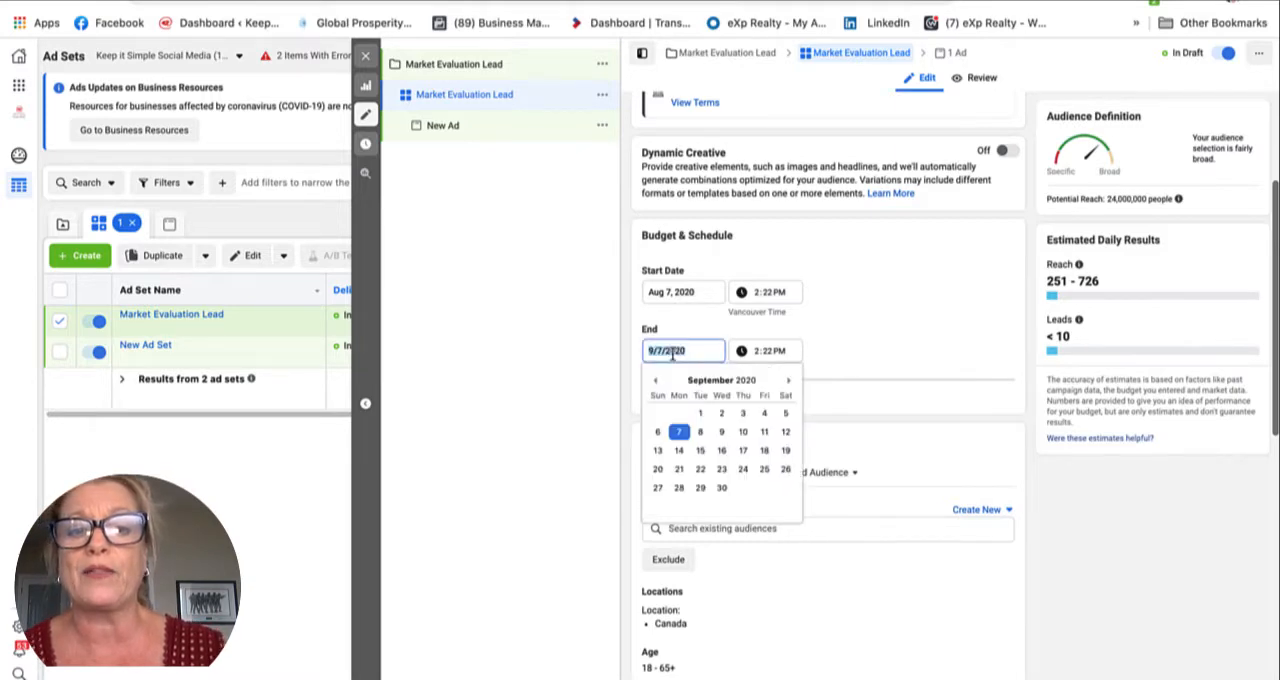
pyautogui.click(702, 420)
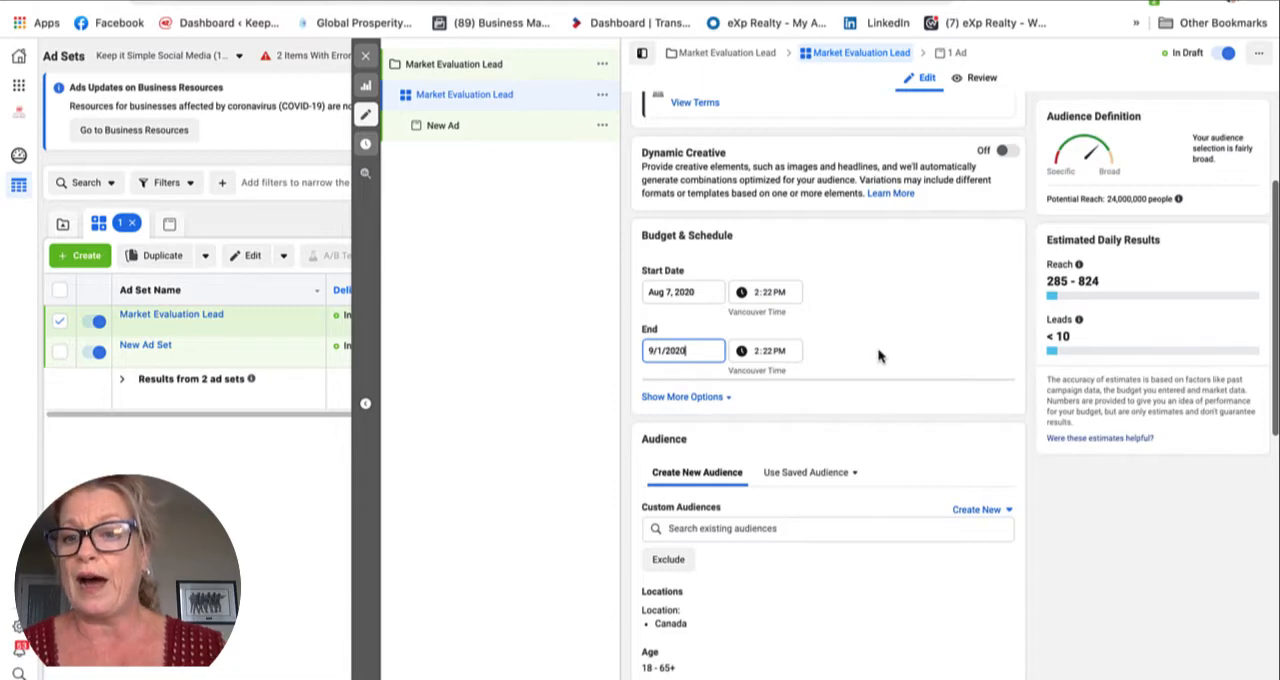
# Step: Edit the audience locations so that only people living in this location are targeted
pyautogui.scroll(-3, 878, 356)
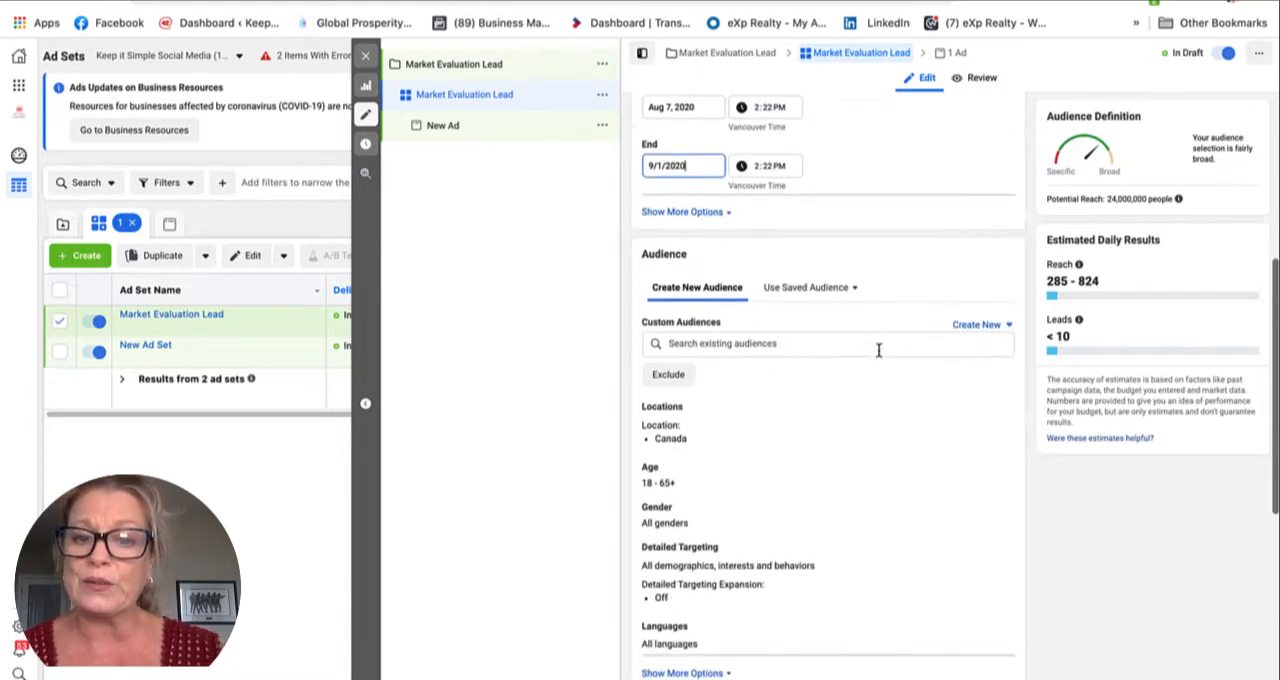
pyautogui.scroll(-1, 878, 356)
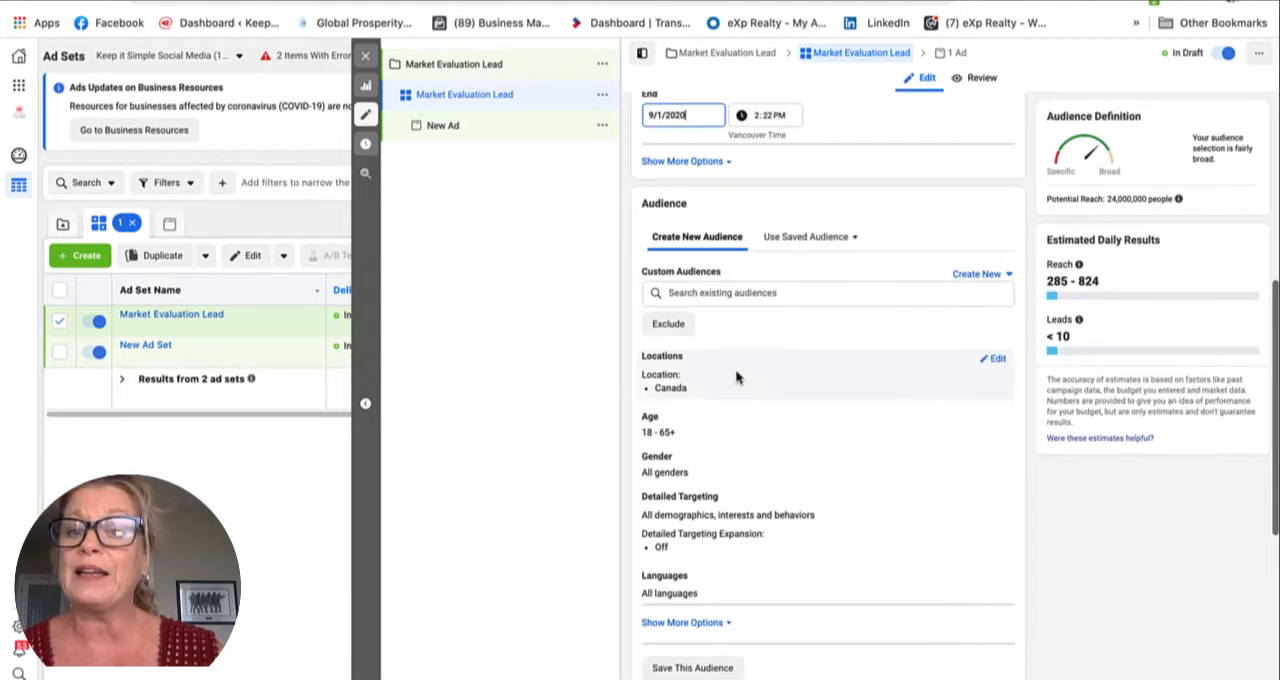
pyautogui.click(990, 358)
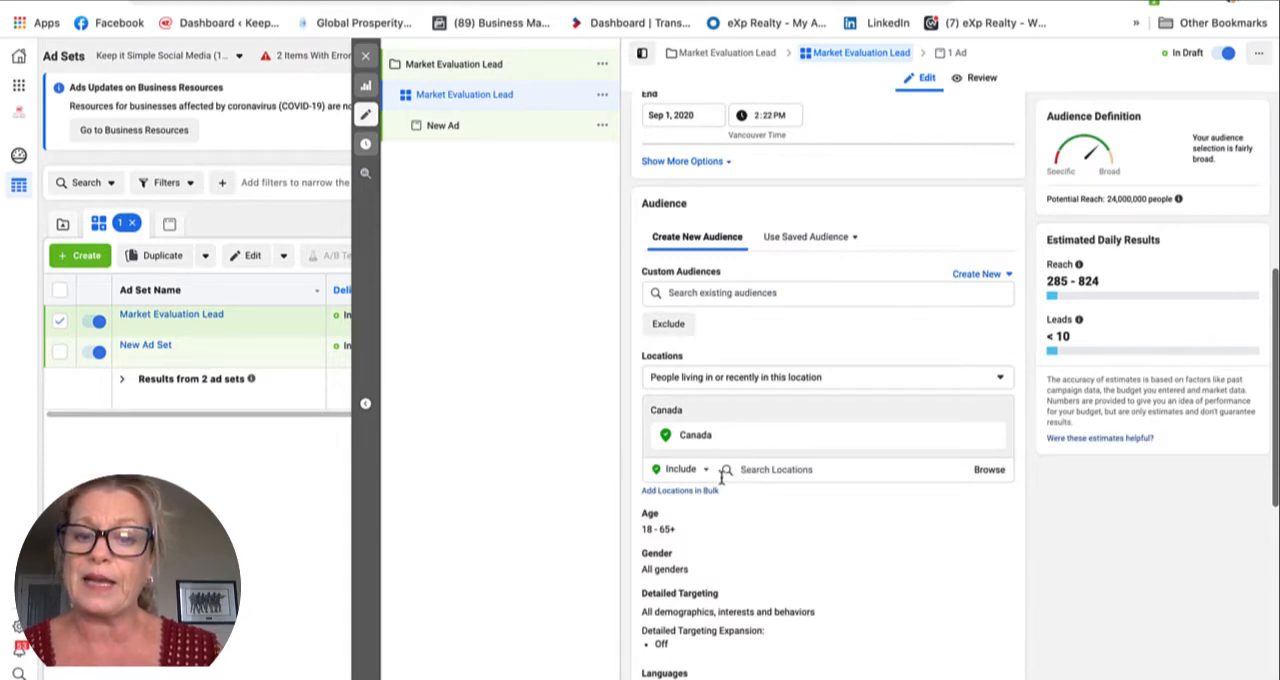
pyautogui.click(740, 380)
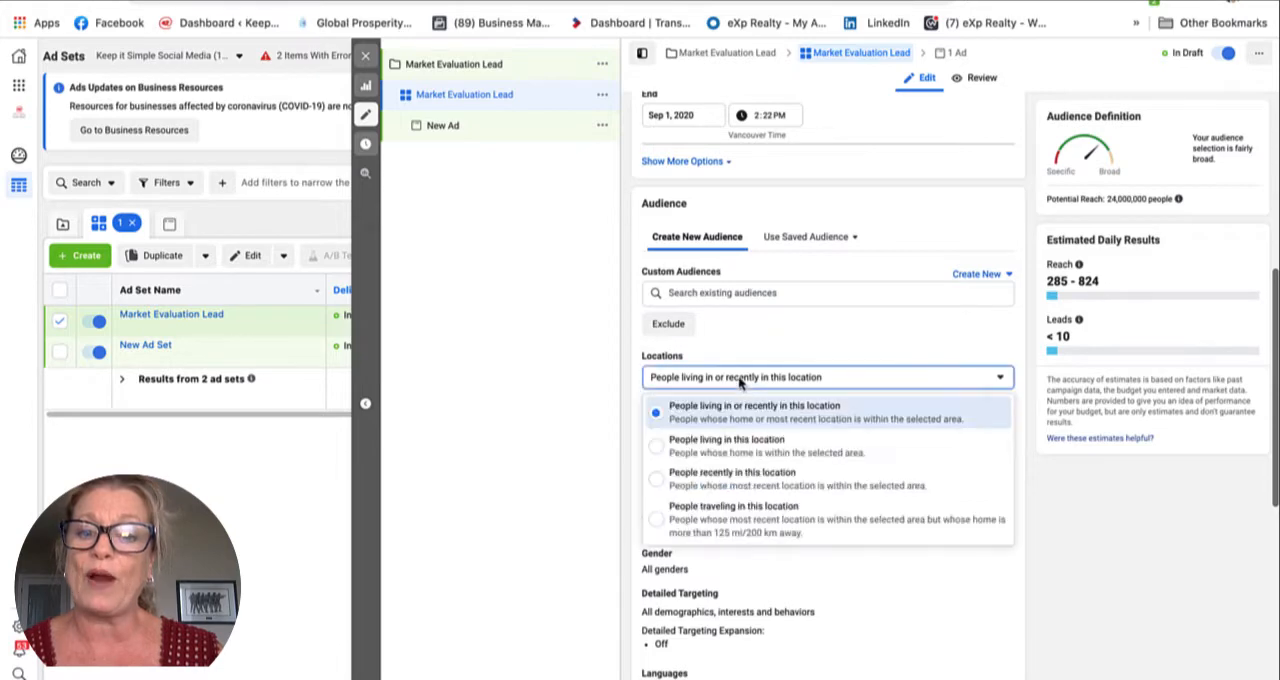
pyautogui.click(656, 448)
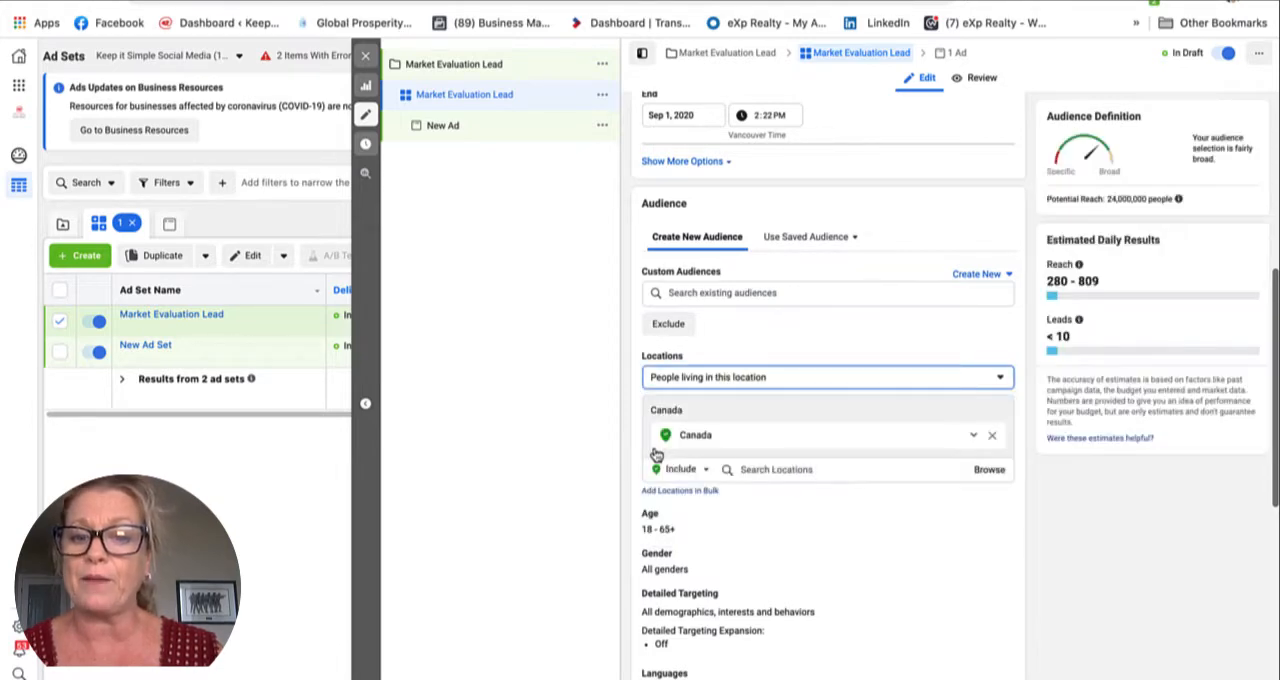
# Step: Replace Canada as the targeted location with the British Columbia postal codes V9N, V9J and V9M
pyautogui.click(725, 473)
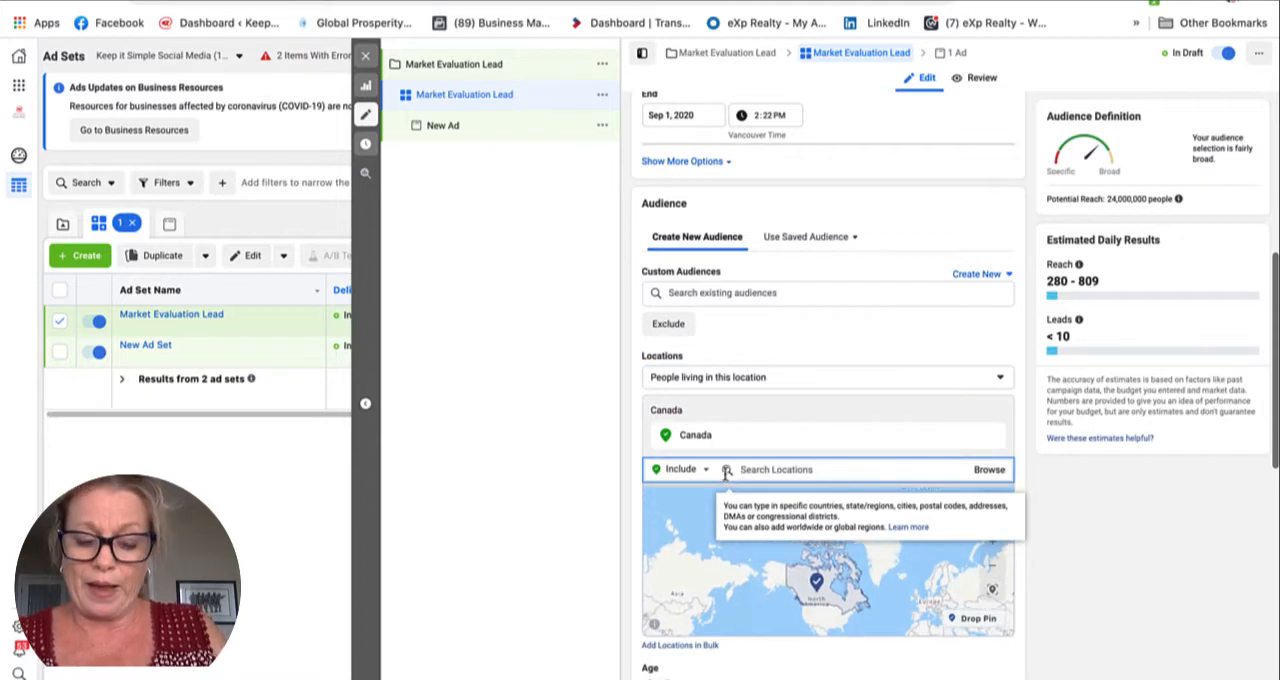
pyautogui.write('v')
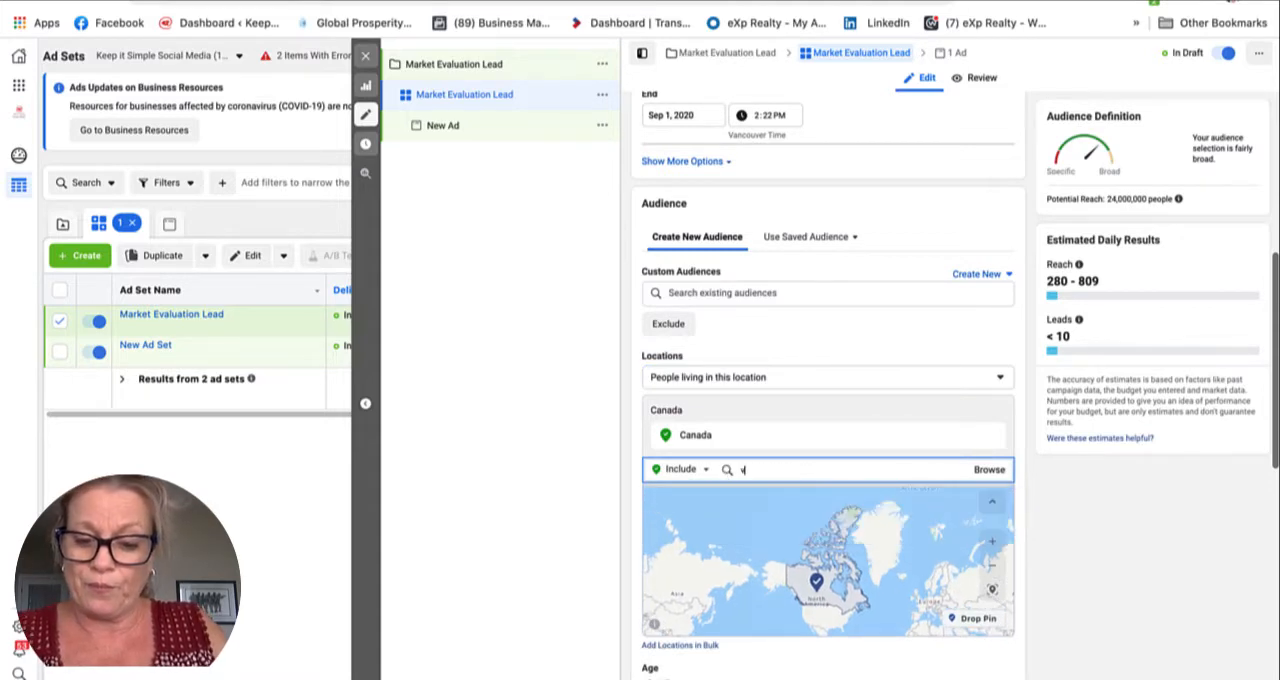
pyautogui.write('9n')
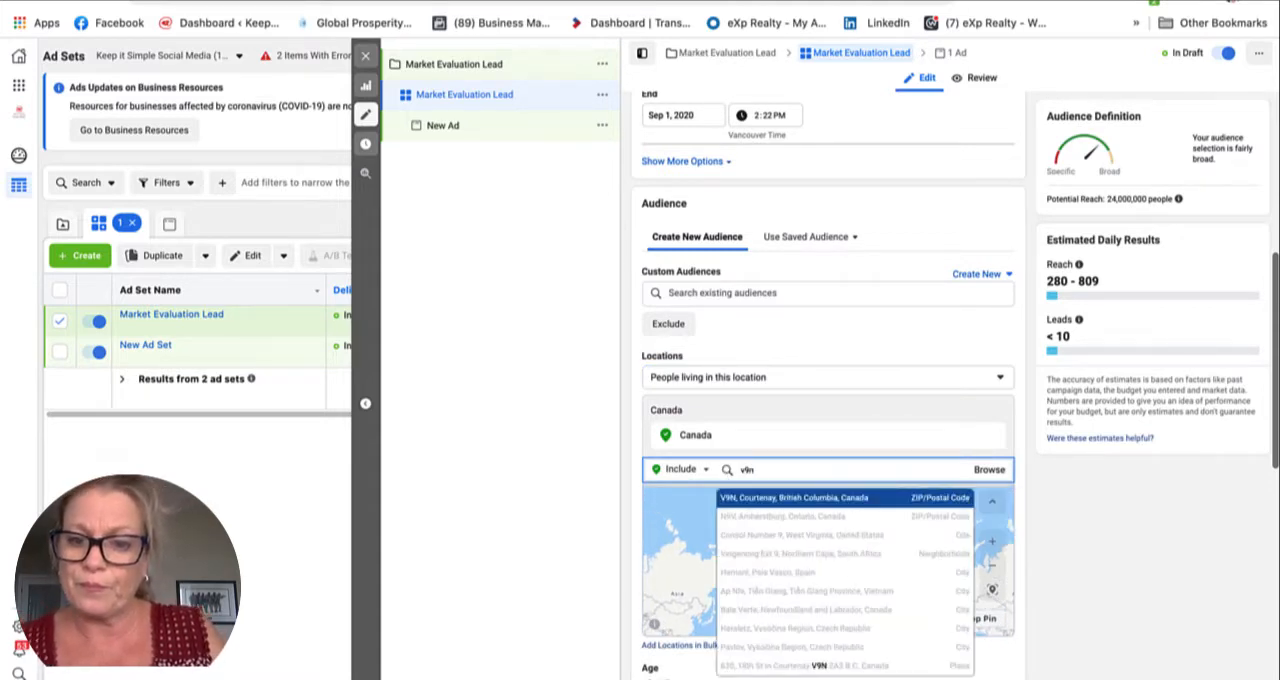
pyautogui.click(727, 497)
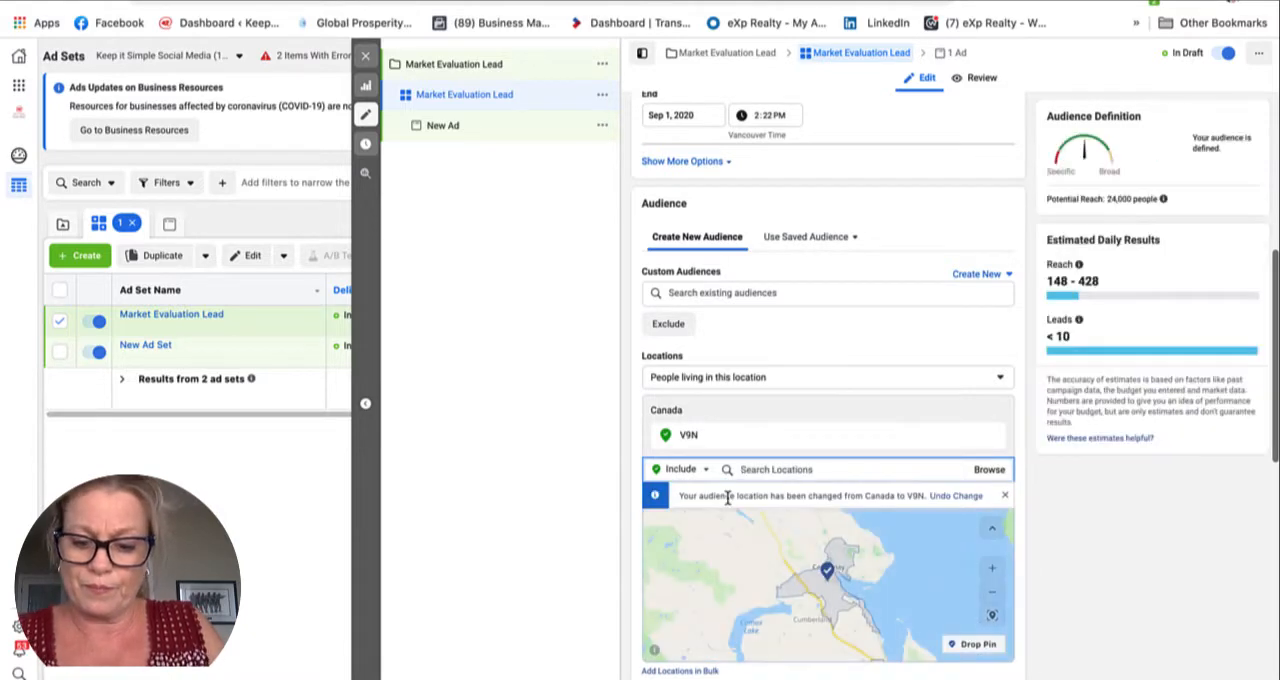
pyautogui.write('v9j')
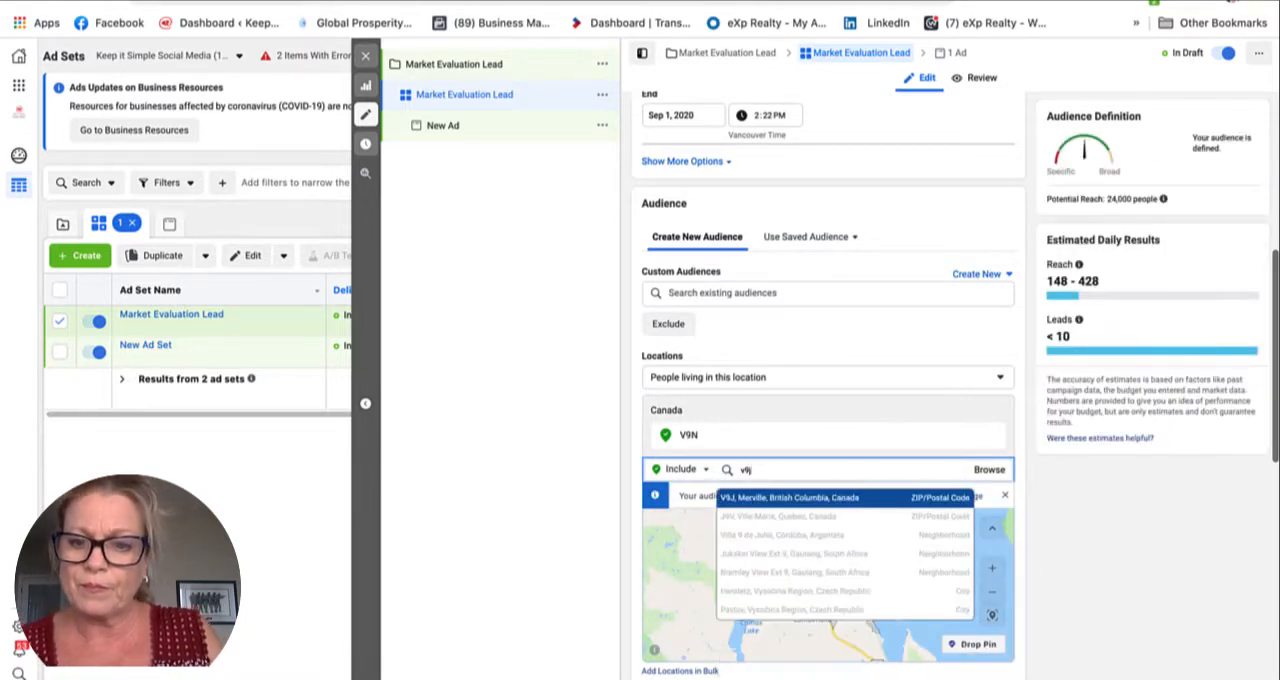
pyautogui.click(730, 497)
pyautogui.write('v9m')
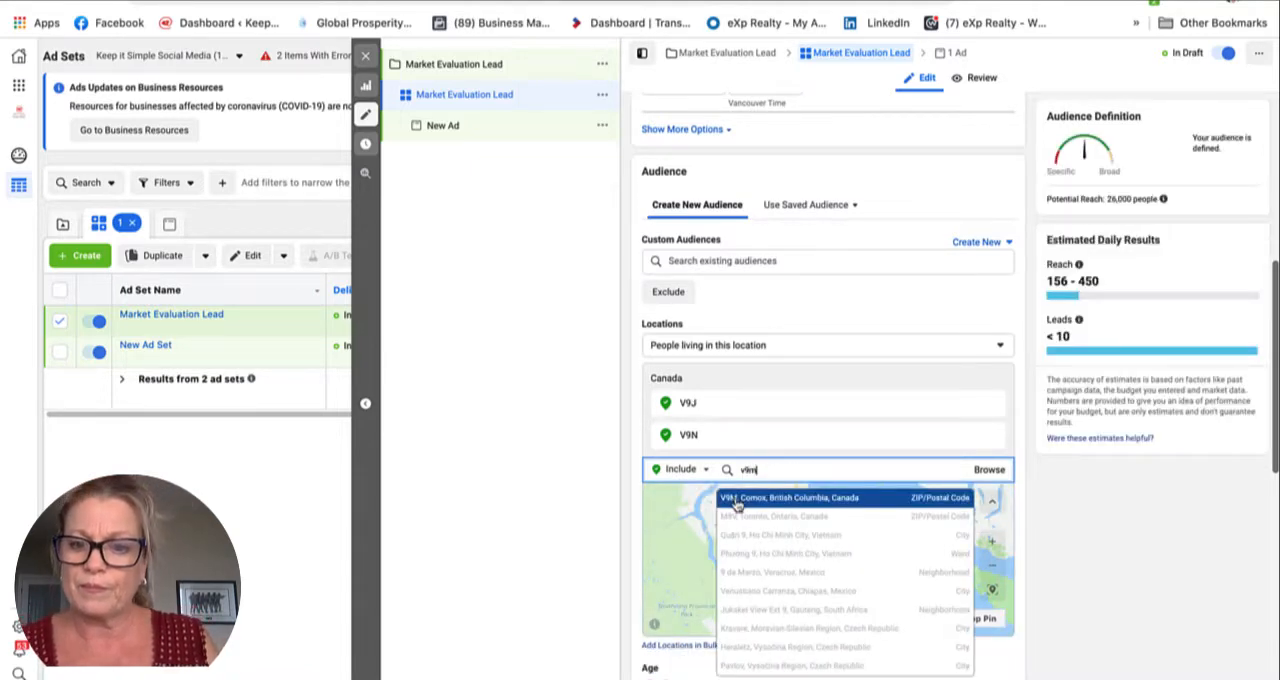
pyautogui.click(735, 498)
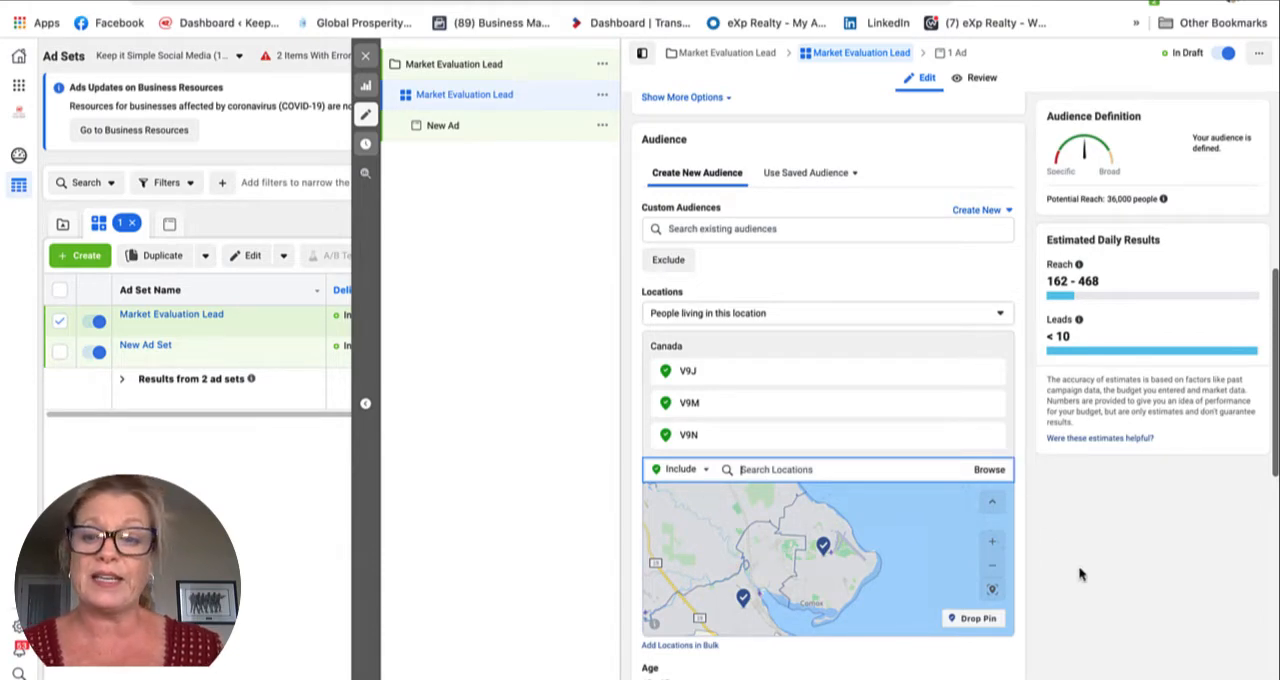
# Step: Set the audience's minimum age to 30
pyautogui.scroll(-2, 1074, 581)
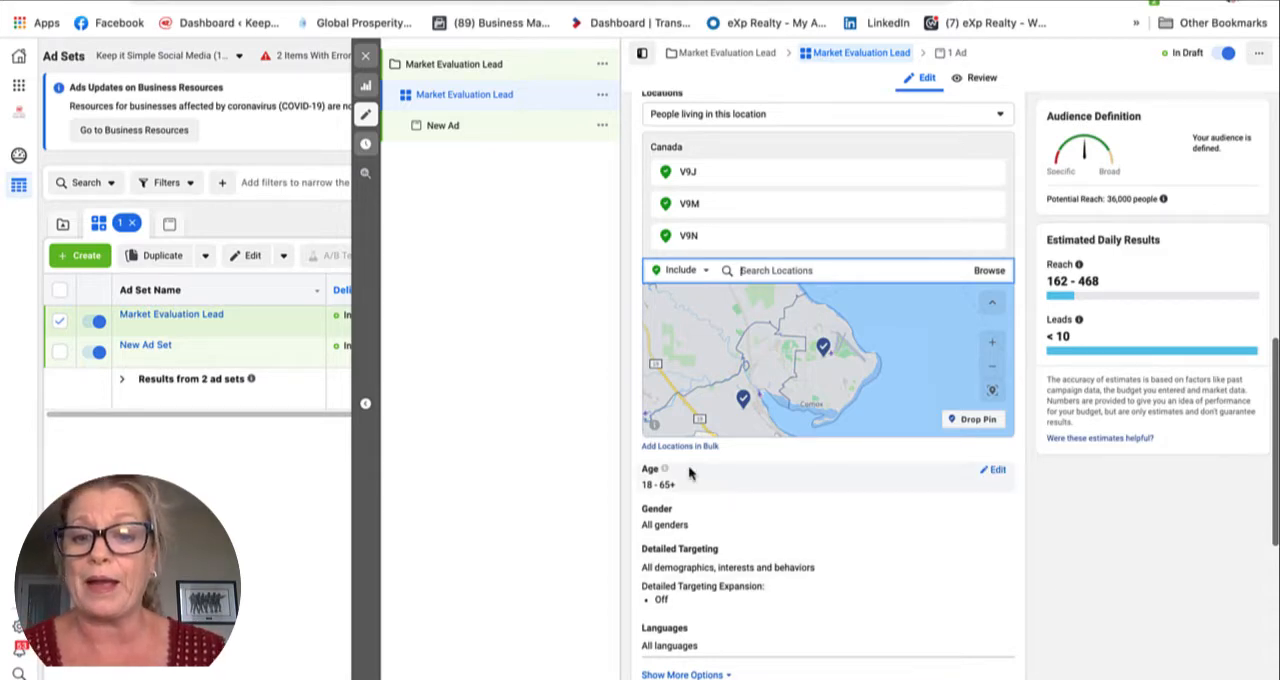
pyautogui.click(993, 470)
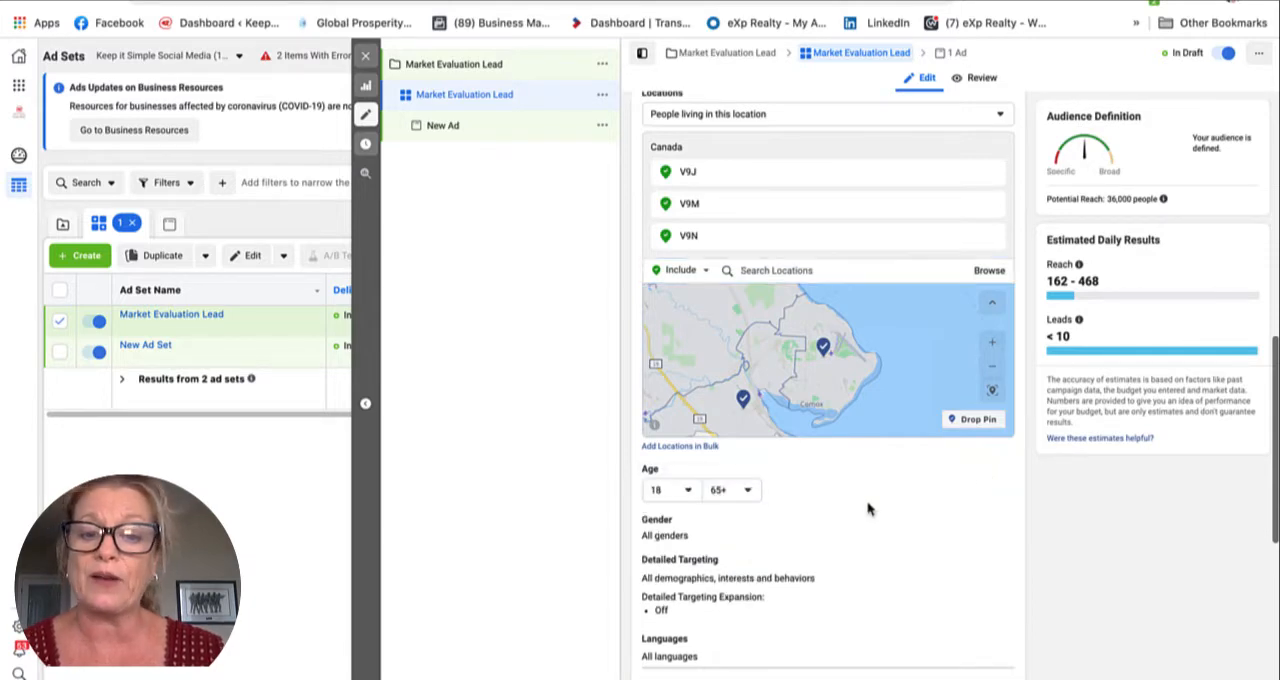
pyautogui.click(690, 490)
pyautogui.scroll(-2, 680, 620)
pyautogui.click(658, 618)
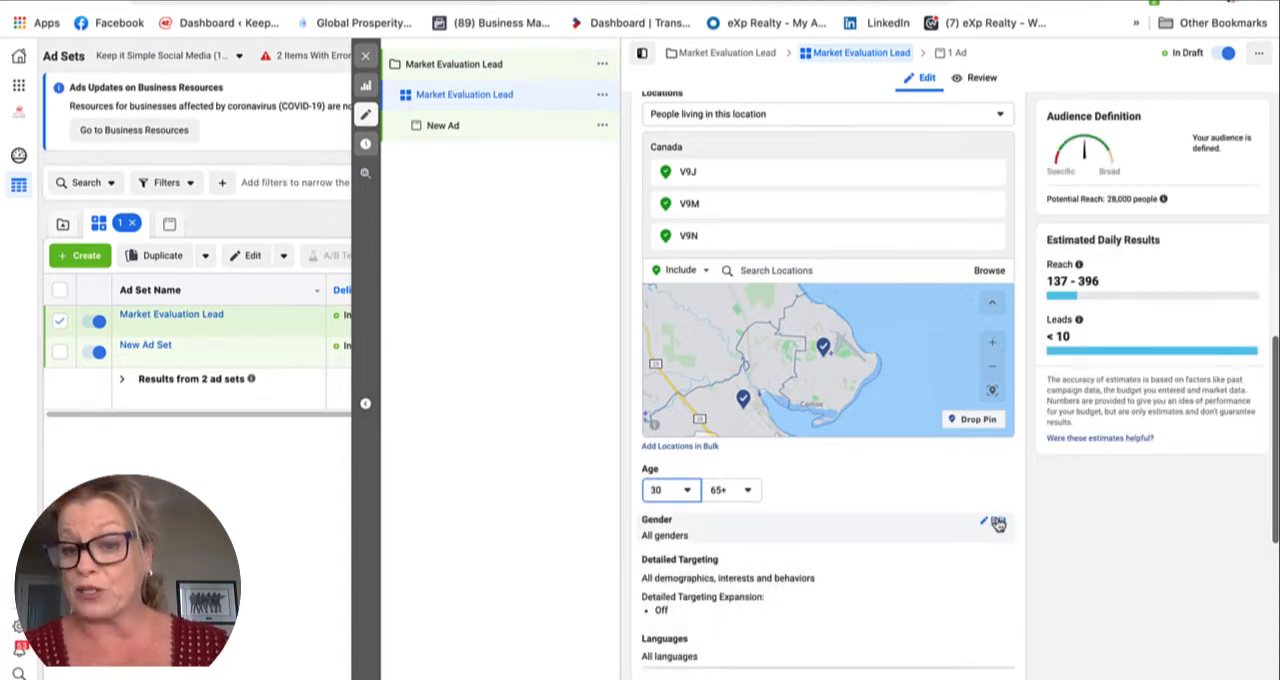
# Step: Review the ad set's remaining targeting, placement and delivery settings, keep them as they are, and continue to the ad
pyautogui.scroll(-1, 997, 524)
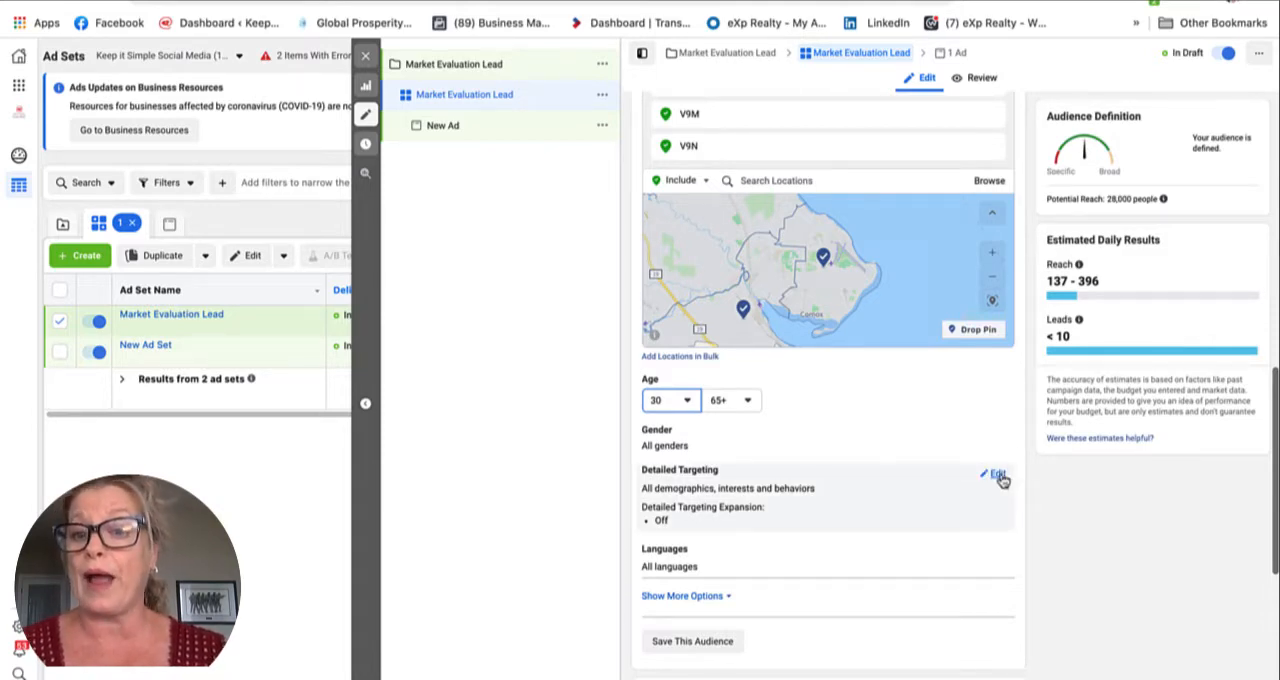
pyautogui.scroll(1, 1001, 481)
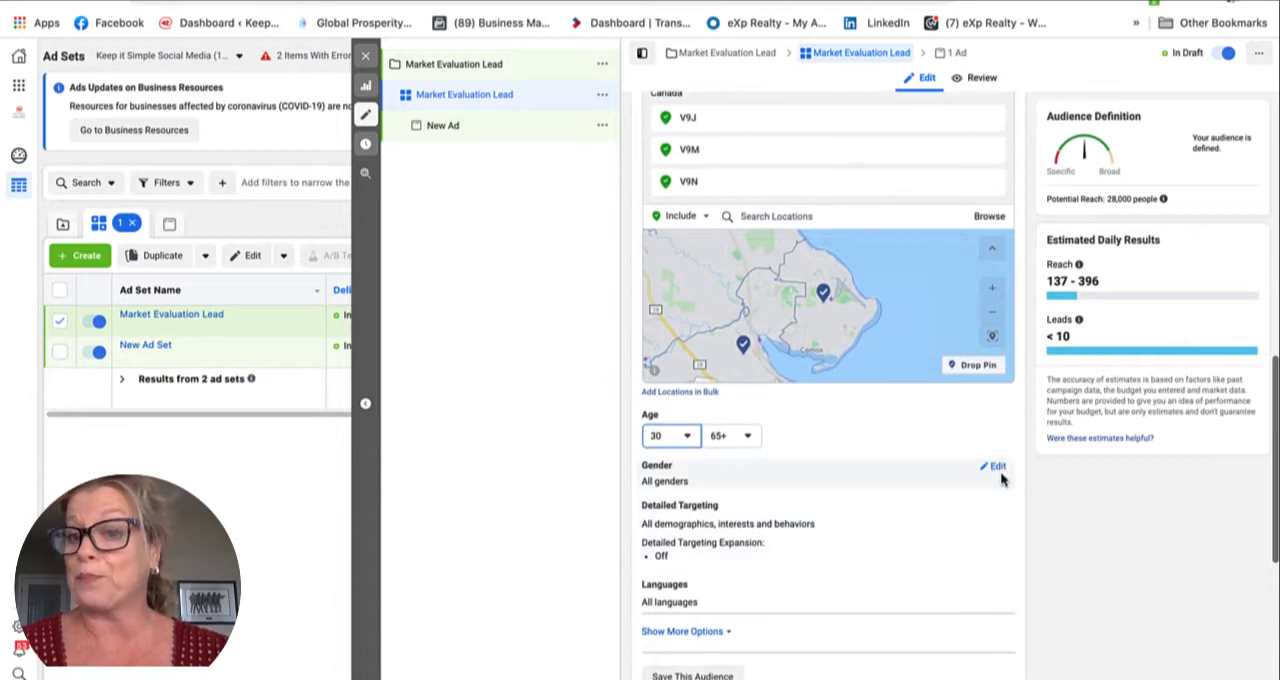
pyautogui.scroll(-3, 1001, 480)
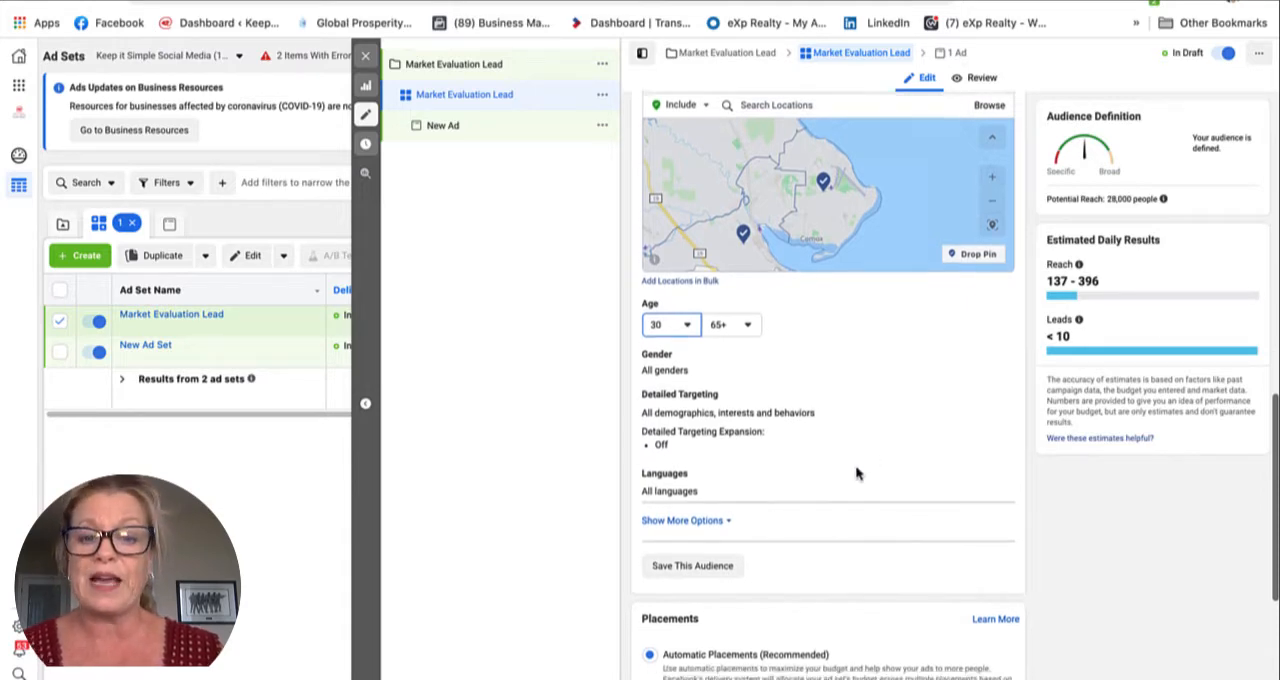
pyautogui.scroll(-3, 857, 471)
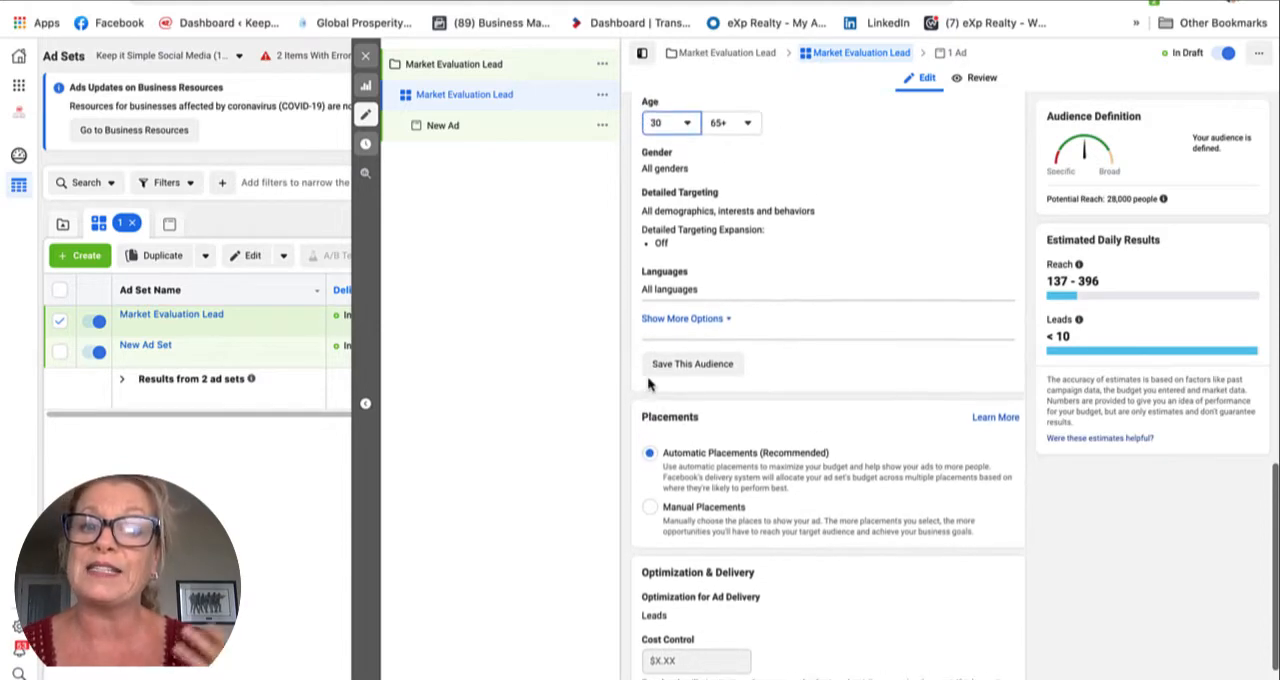
pyautogui.scroll(-1, 648, 379)
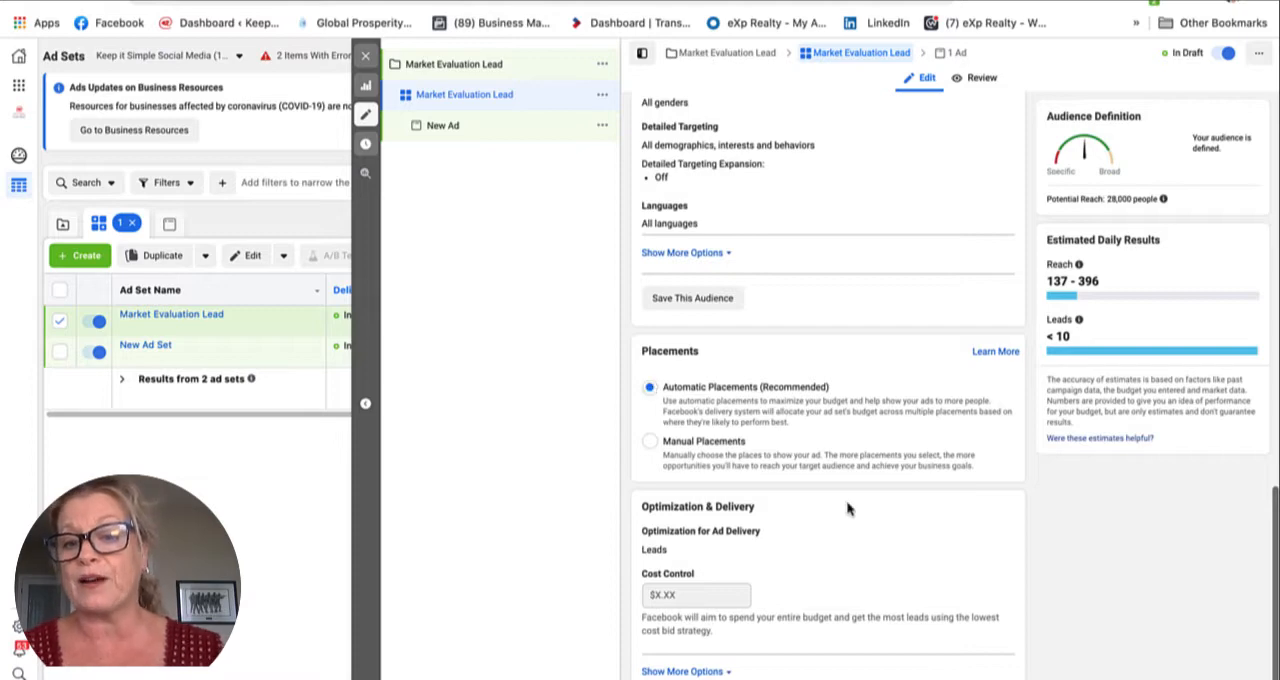
pyautogui.scroll(-1, 850, 508)
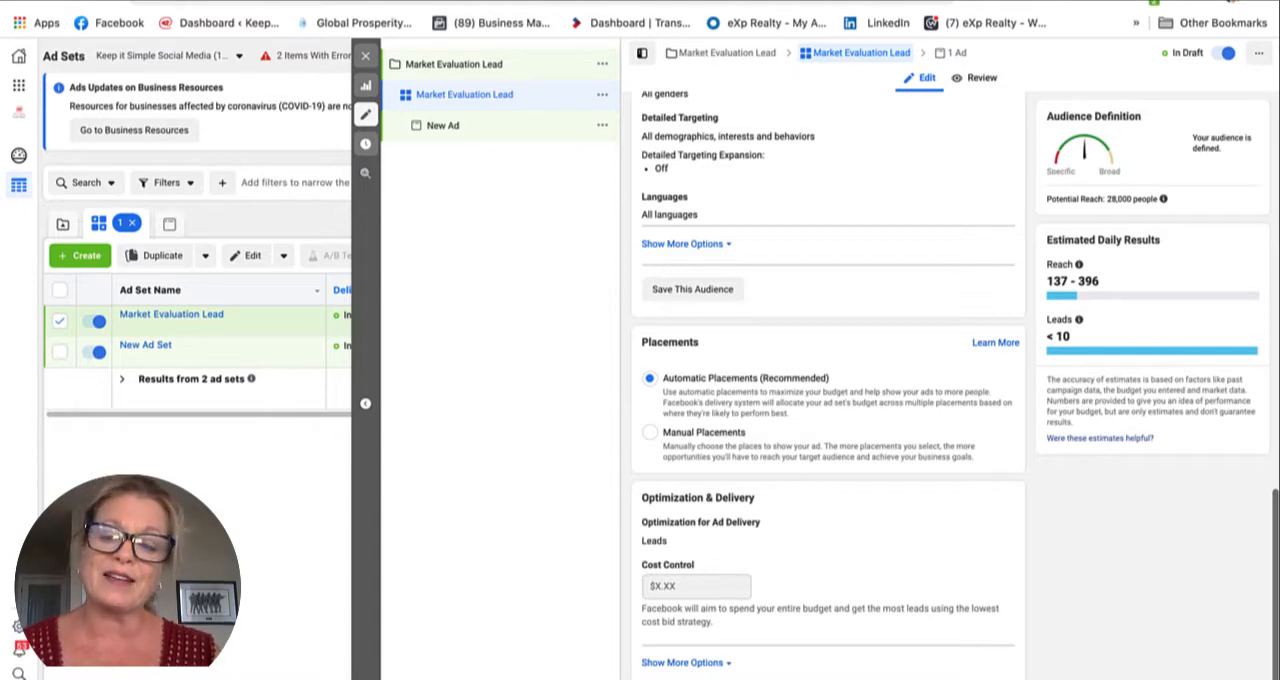
pyautogui.click(1236, 677)
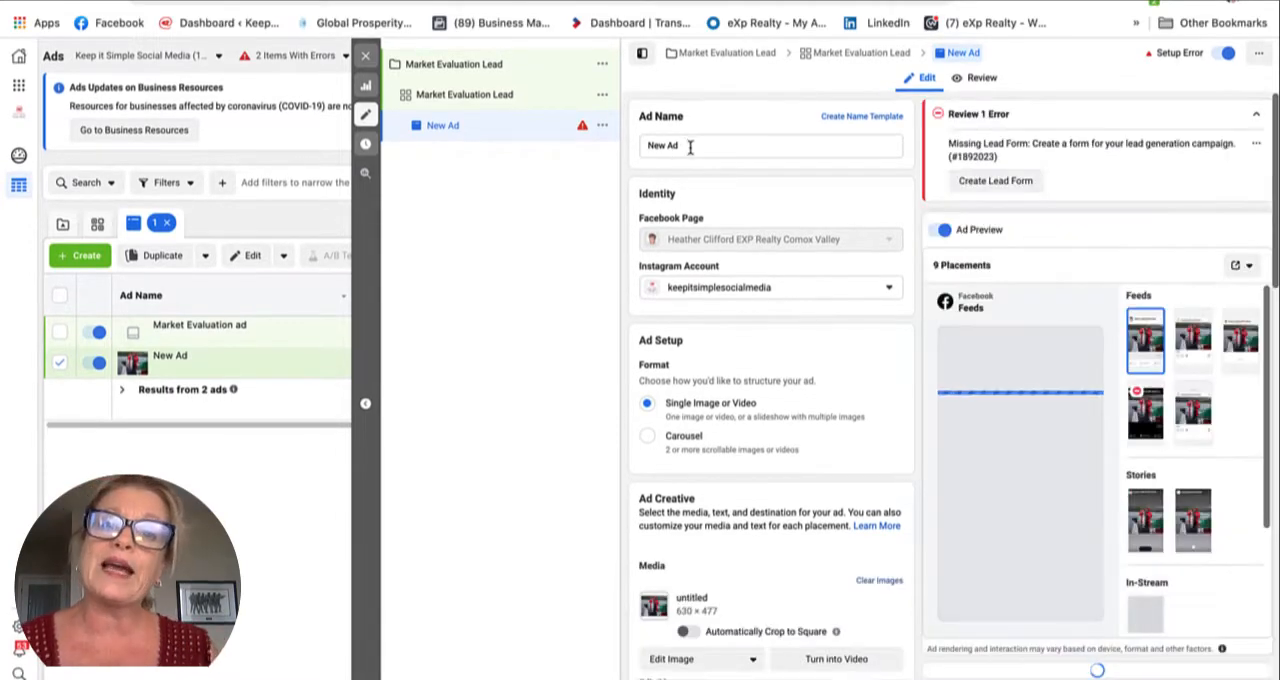
# Step: Name the ad Market Evaluation Lead and switch its Instagram account to the realtor's eXp Realty account
pyautogui.moveTo(689, 145); pyautogui.dragTo(631, 145)
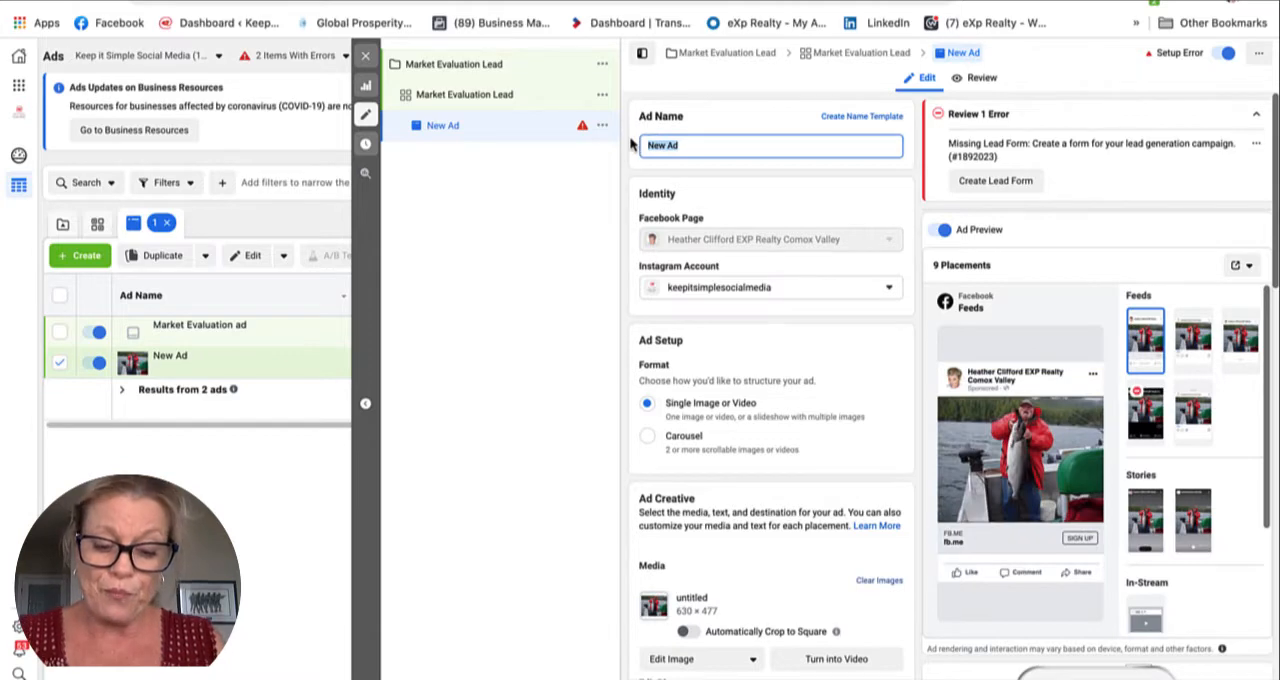
pyautogui.write('Market Evaluation Lead')
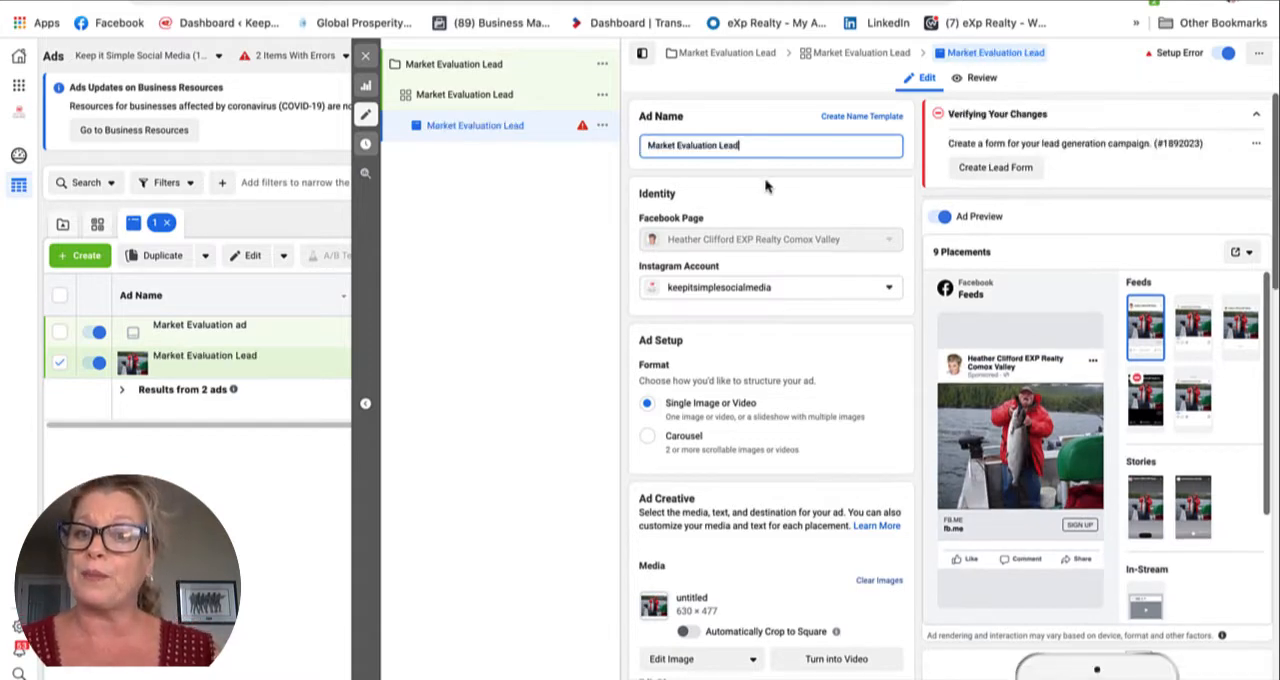
pyautogui.click(868, 295)
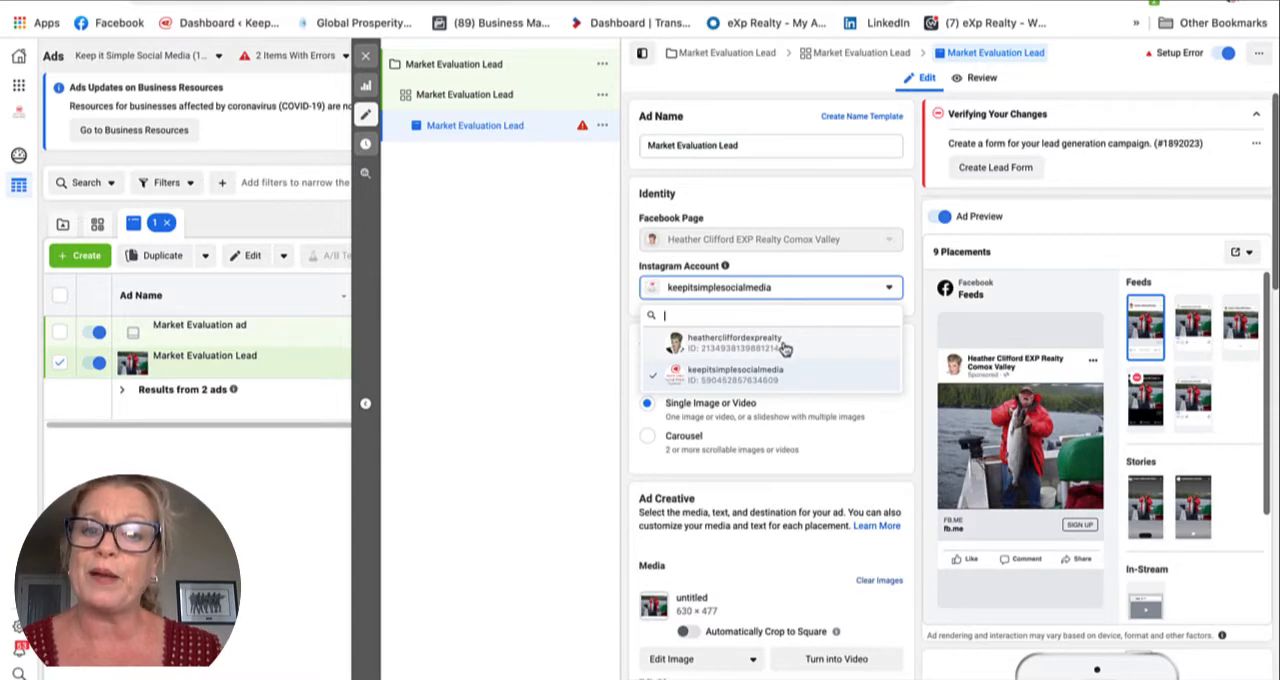
pyautogui.click(784, 346)
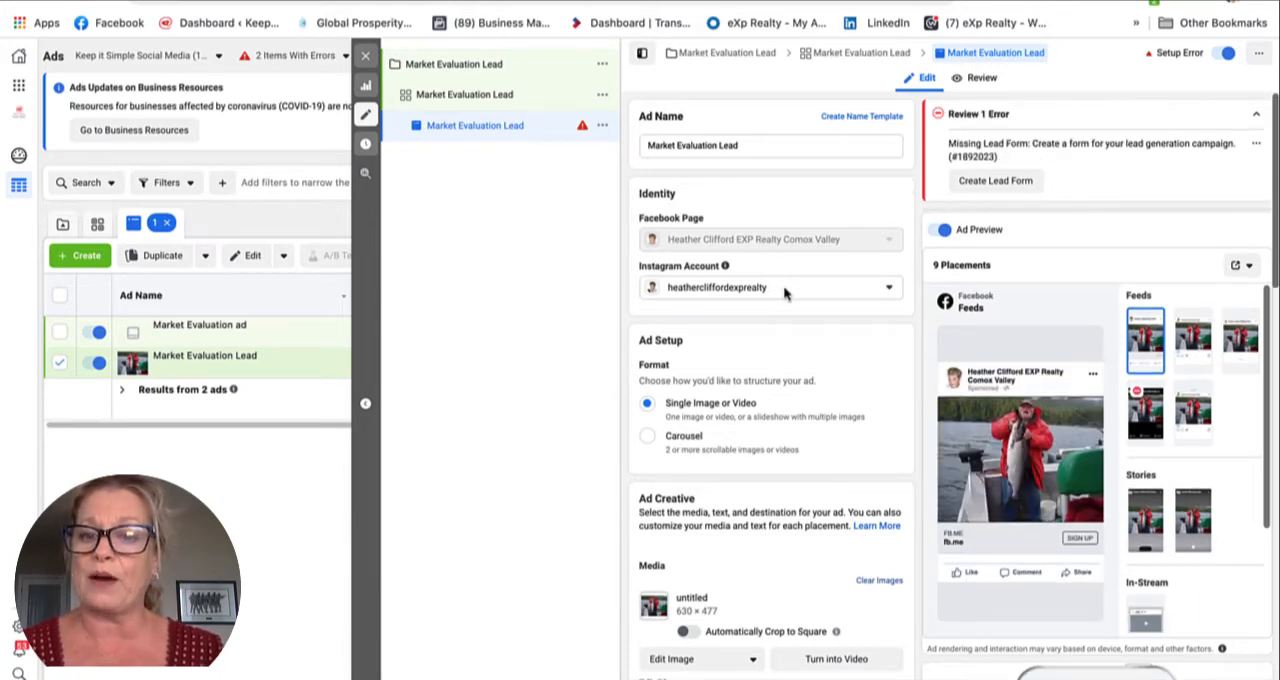
# Step: Clear the preselected image from the ad creative's media
pyautogui.scroll(-3, 784, 293)
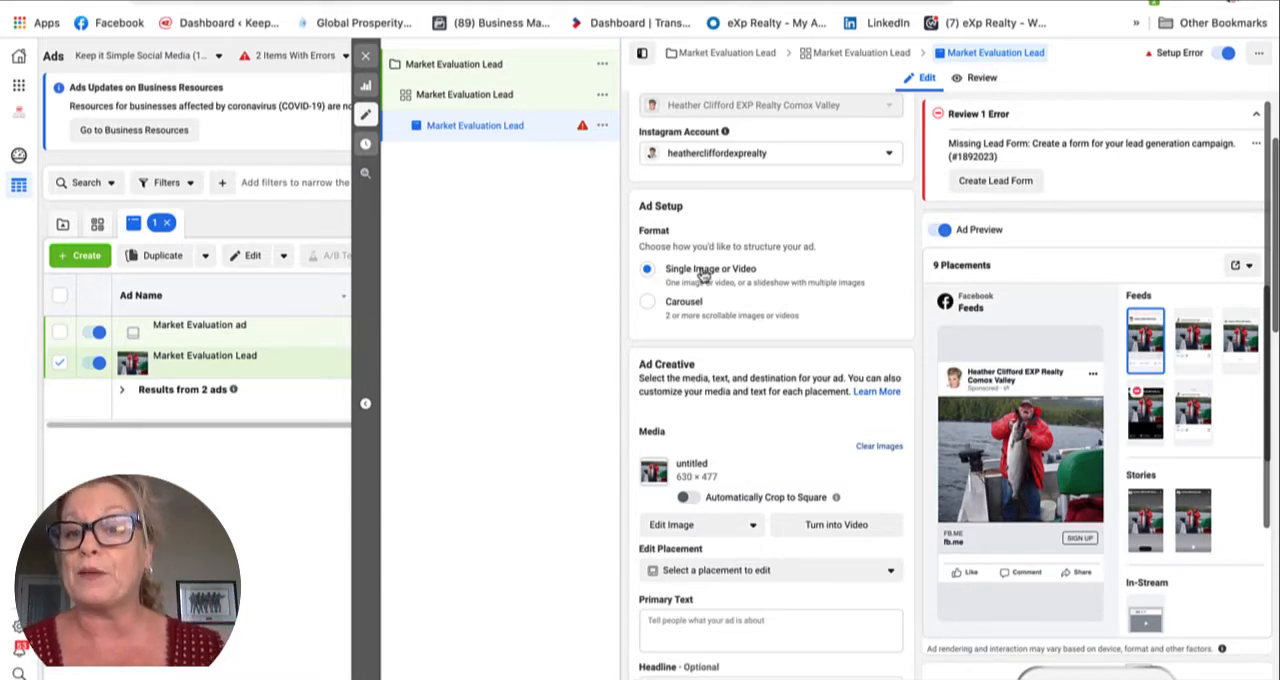
pyautogui.scroll(-1, 721, 452)
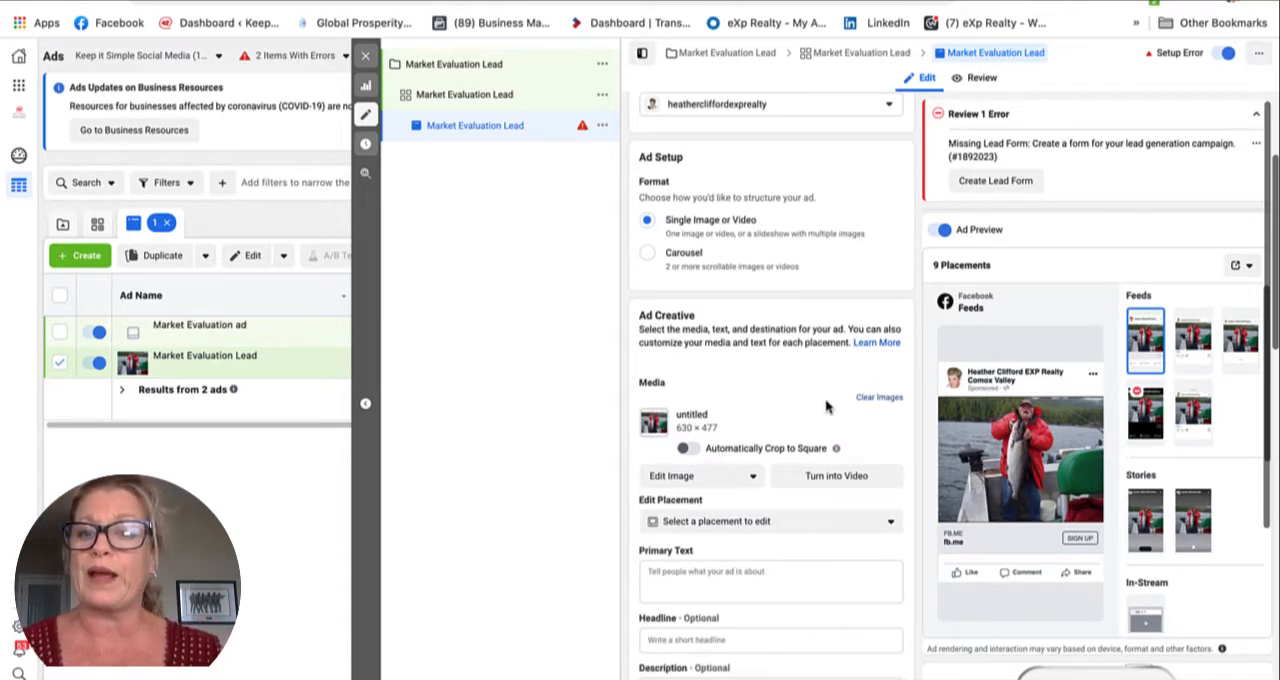
pyautogui.scroll(1, 826, 405)
pyautogui.scroll(1, 826, 405)
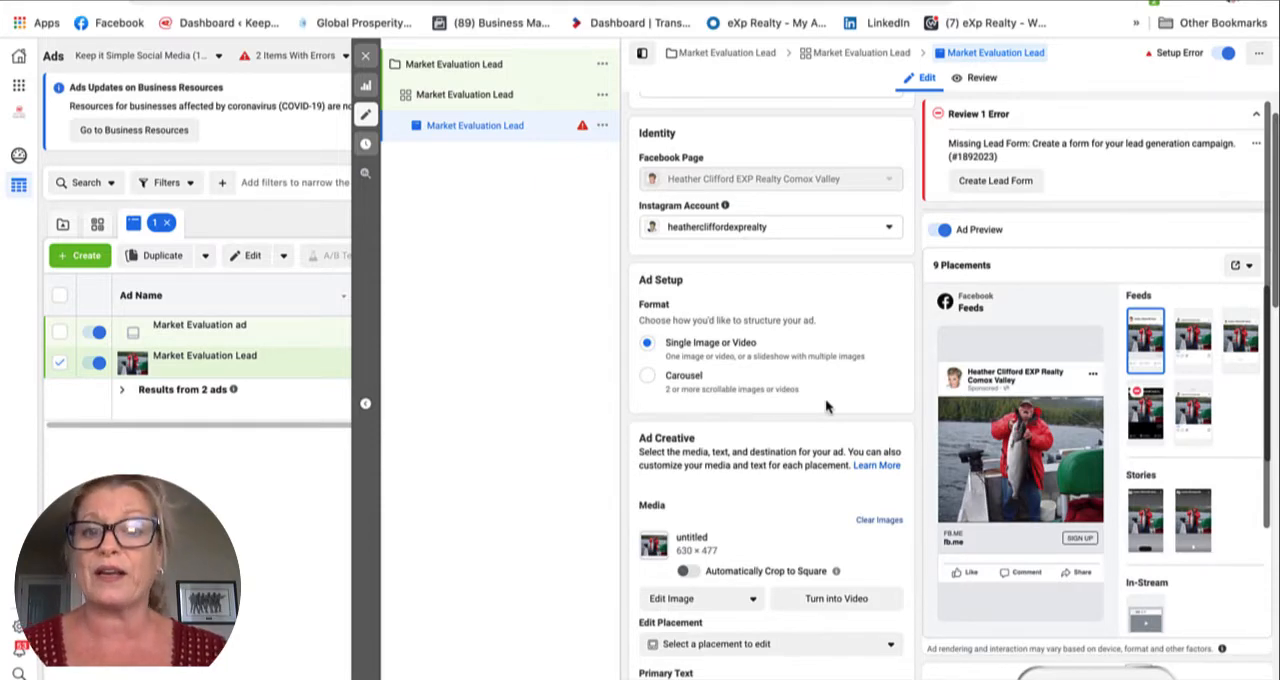
pyautogui.scroll(-2, 825, 398)
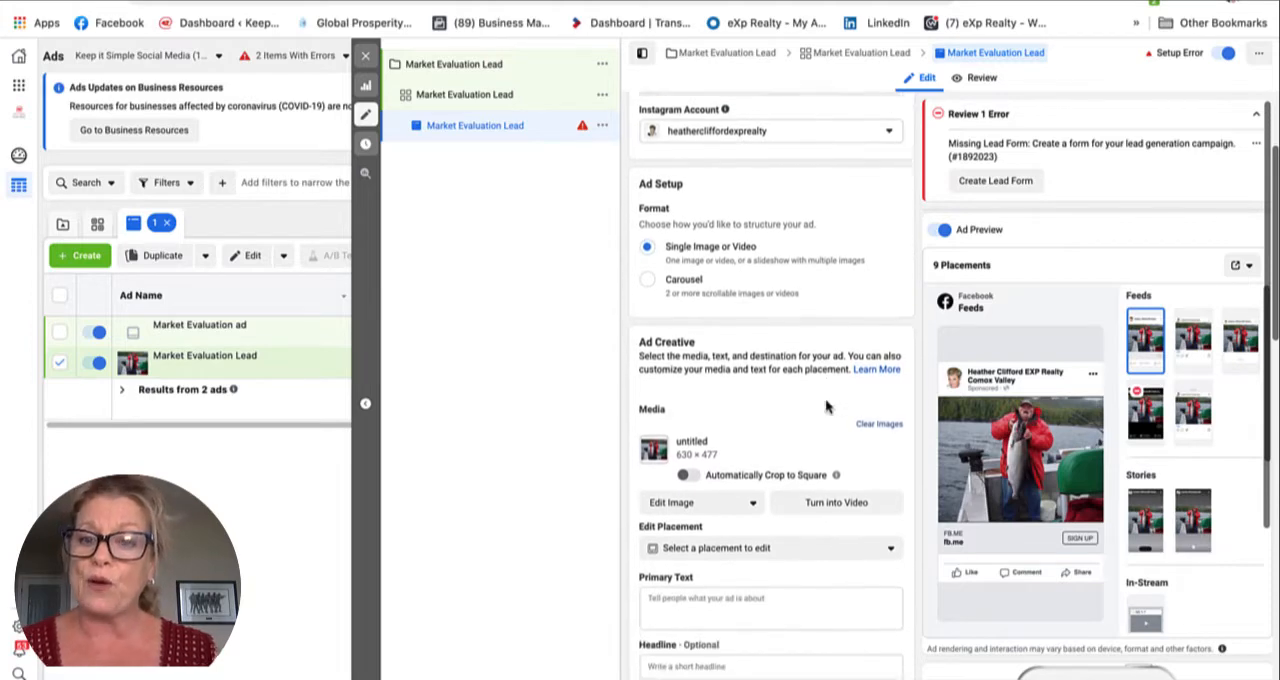
pyautogui.click(880, 412)
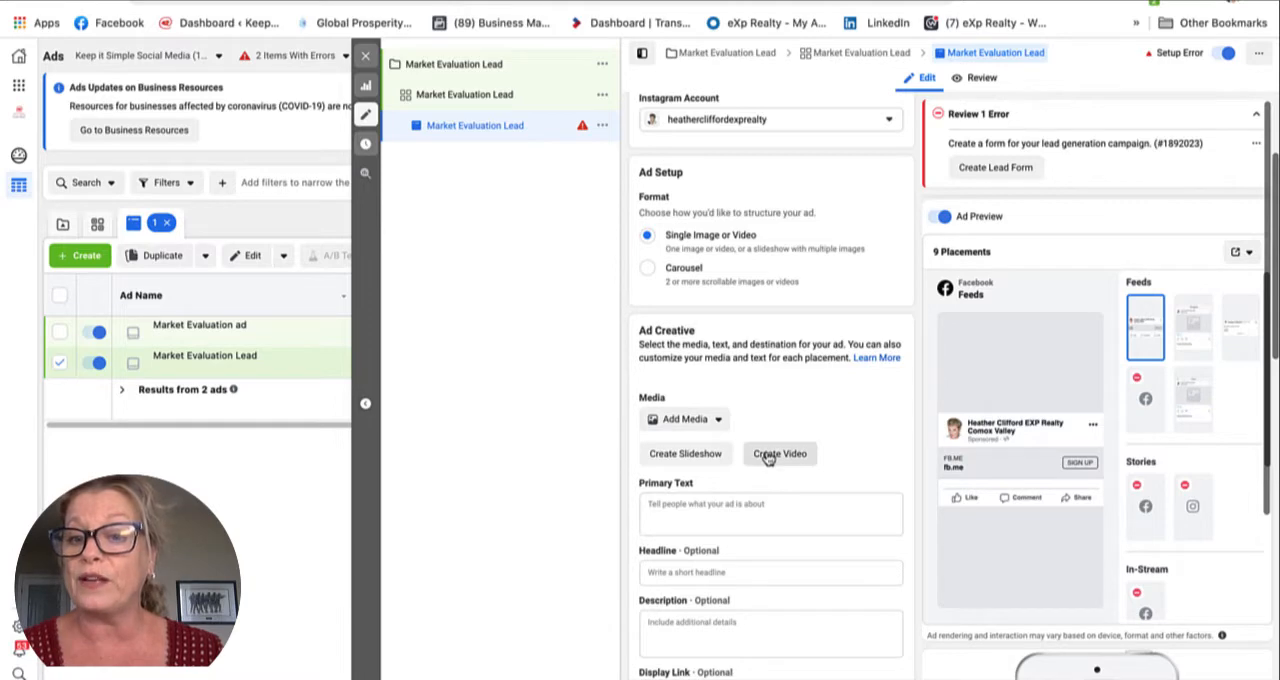
# Step: Upload Lead Gen Video.mp4 from the computer and use it as the ad's video
pyautogui.click(717, 421)
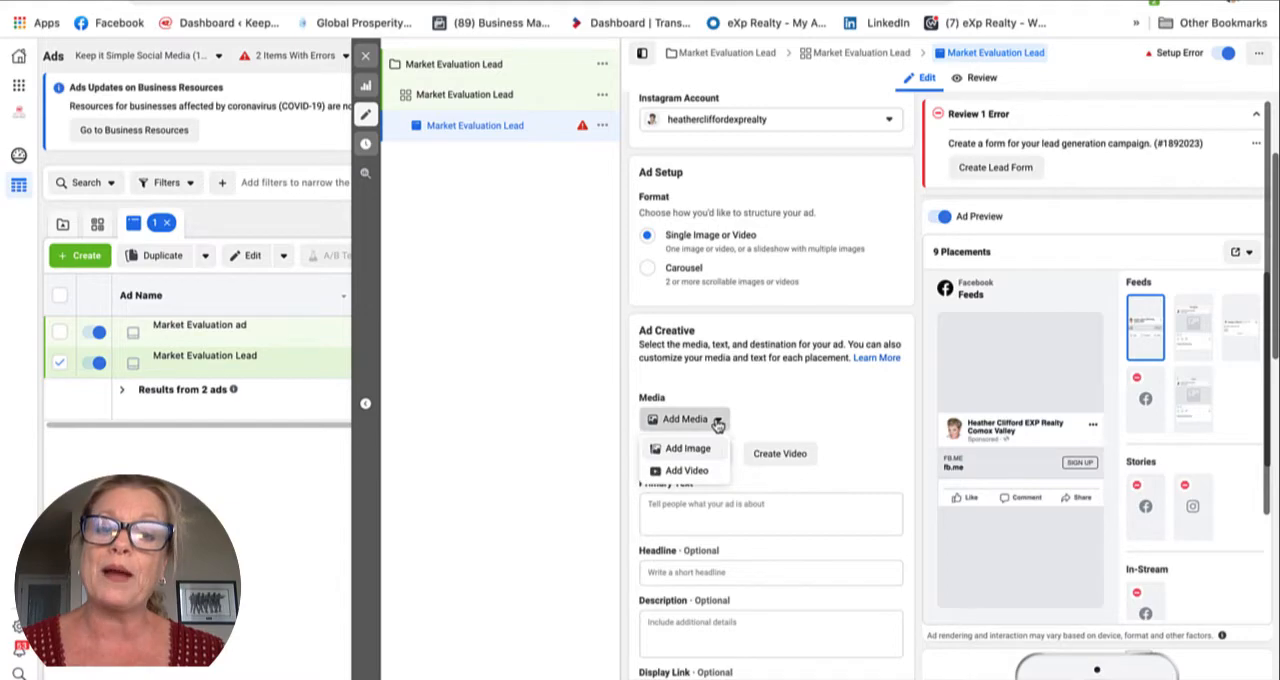
pyautogui.click(686, 470)
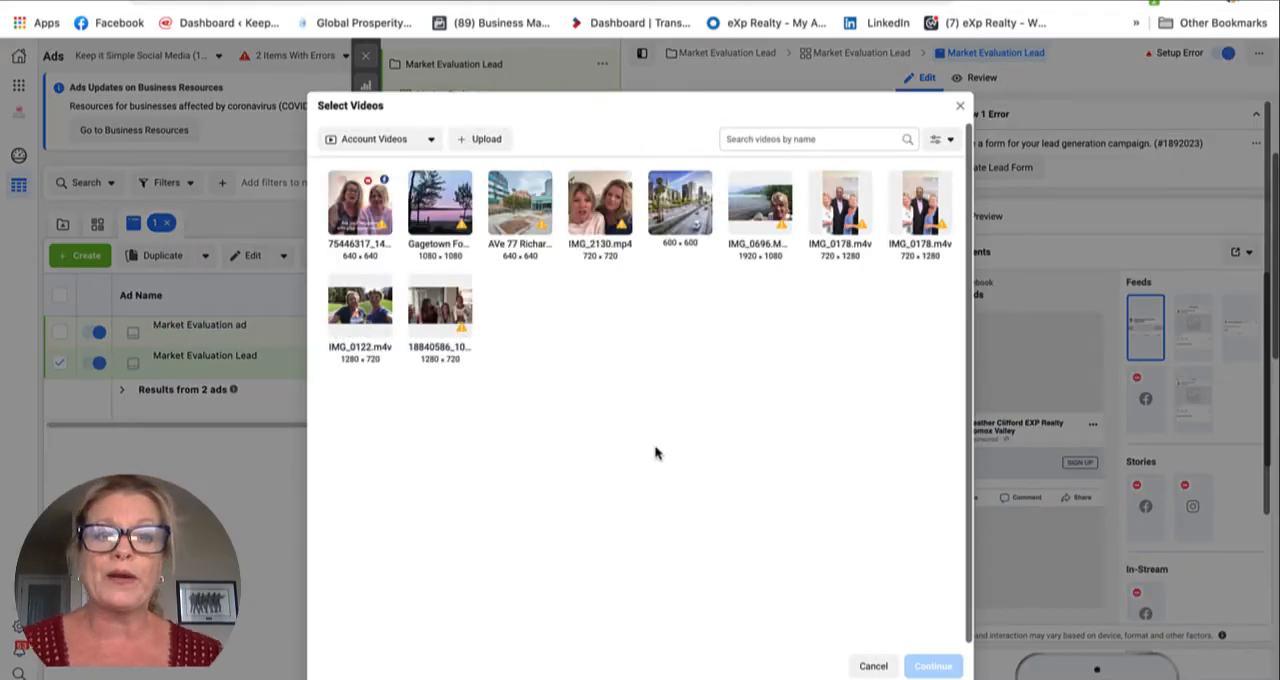
pyautogui.click(476, 140)
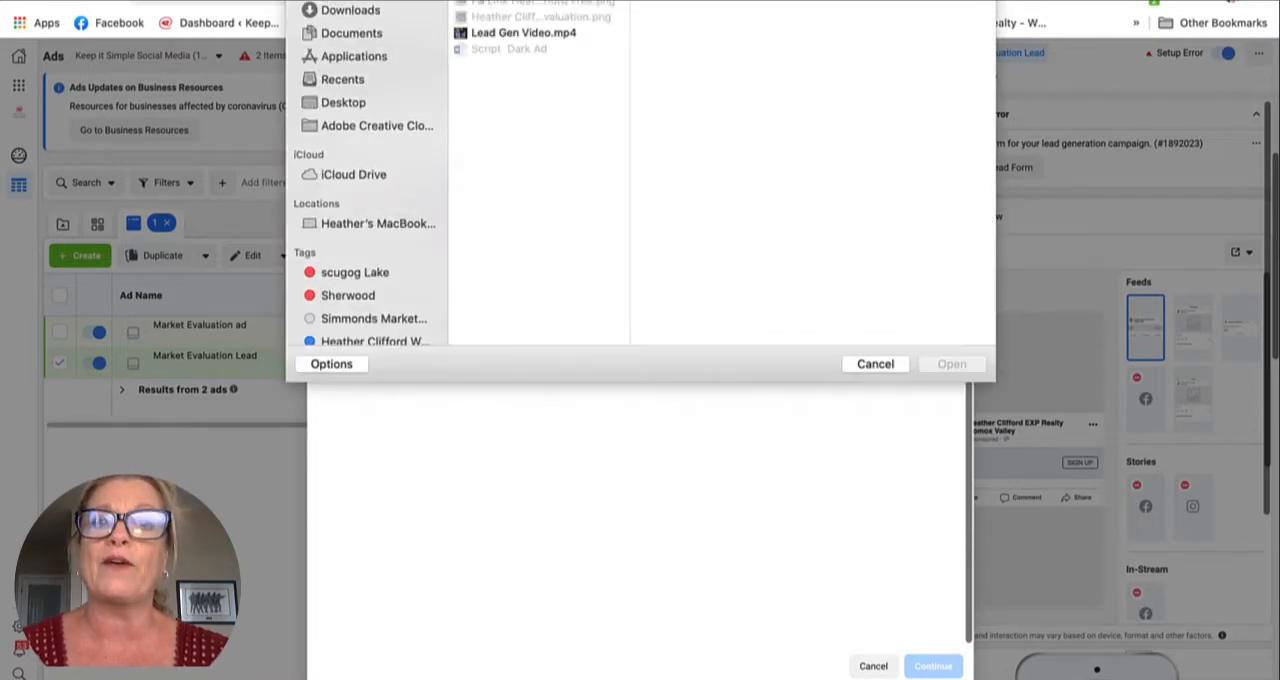
pyautogui.click(464, 38)
pyautogui.click(960, 364)
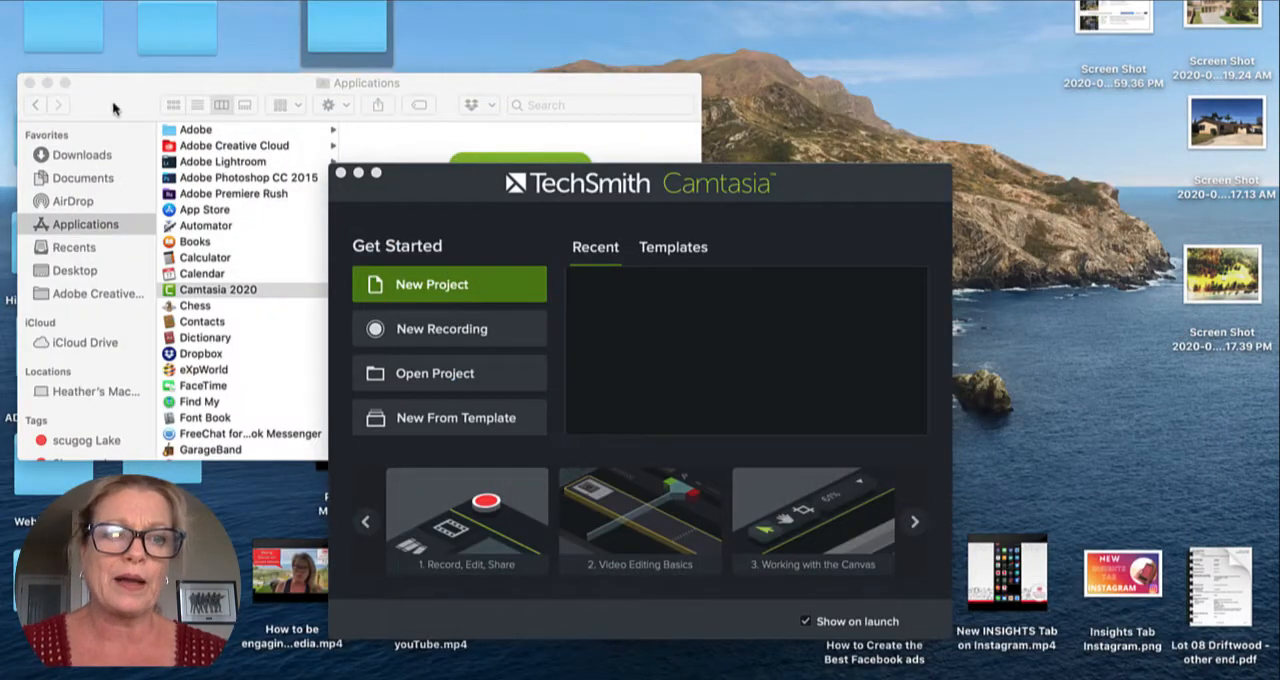
# Step: Open the ad script document from the Marketing Folder on the desktop and select its entire text for copying
pyautogui.click(30, 84)
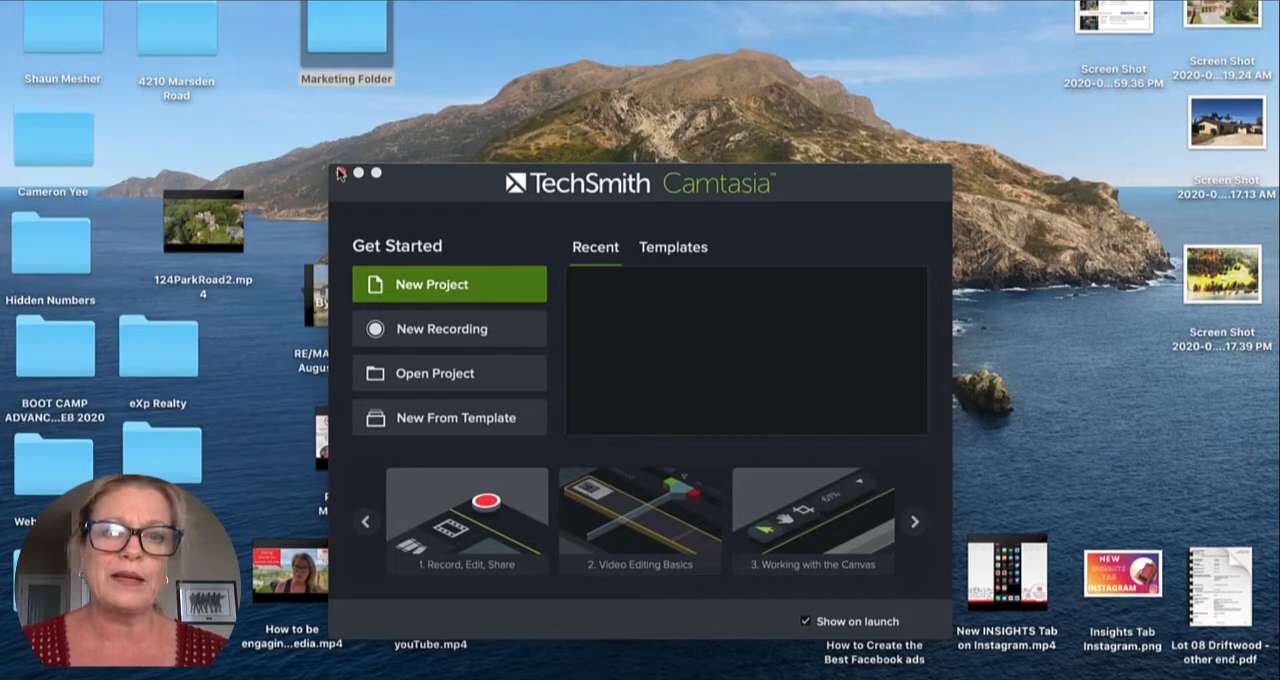
pyautogui.doubleClick(357, 49)
pyautogui.doubleClick(610, 364)
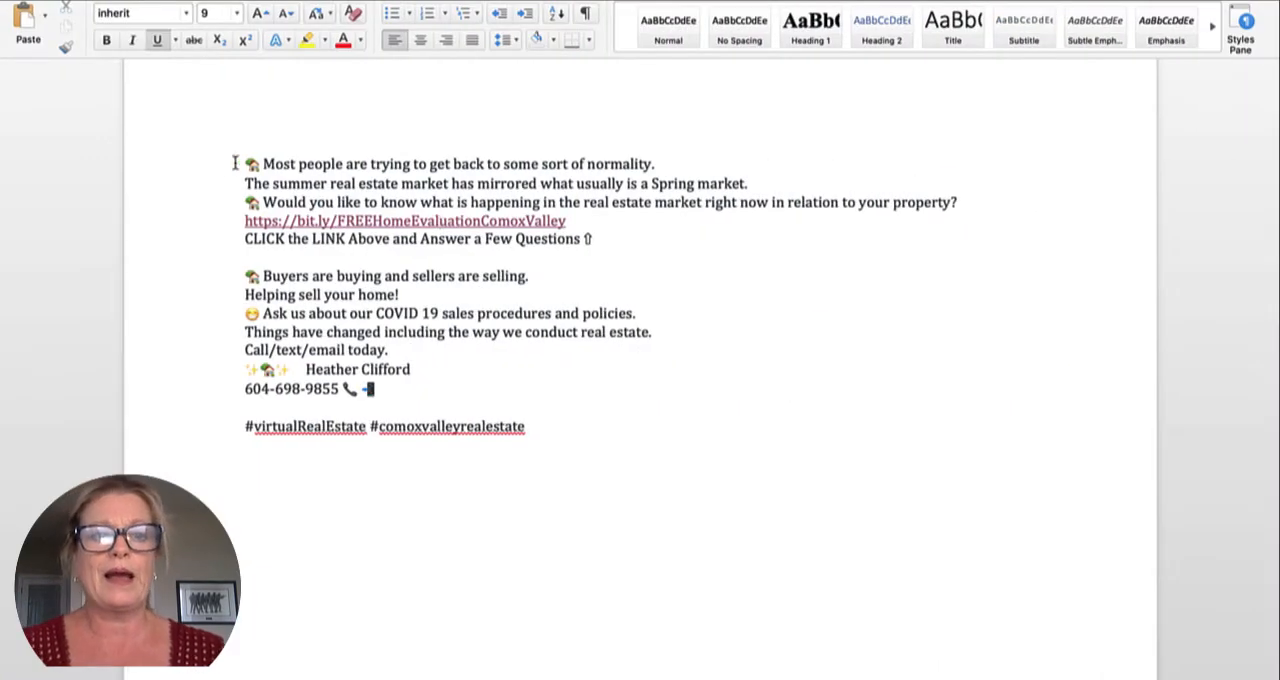
pyautogui.moveTo(243, 163); pyautogui.dragTo(703, 457)
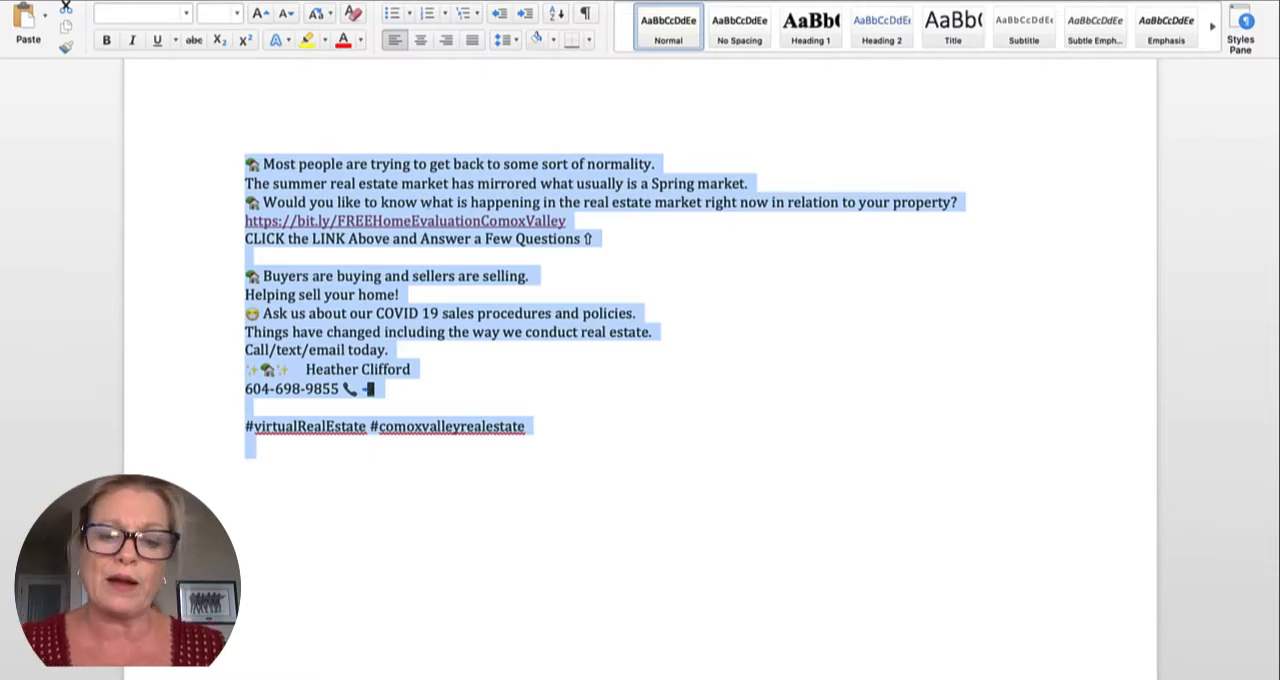
# Step: Switch back to Facebook Ads Manager in Chrome and paste the copied script as the ad's primary text
pyautogui.click(687, 676)
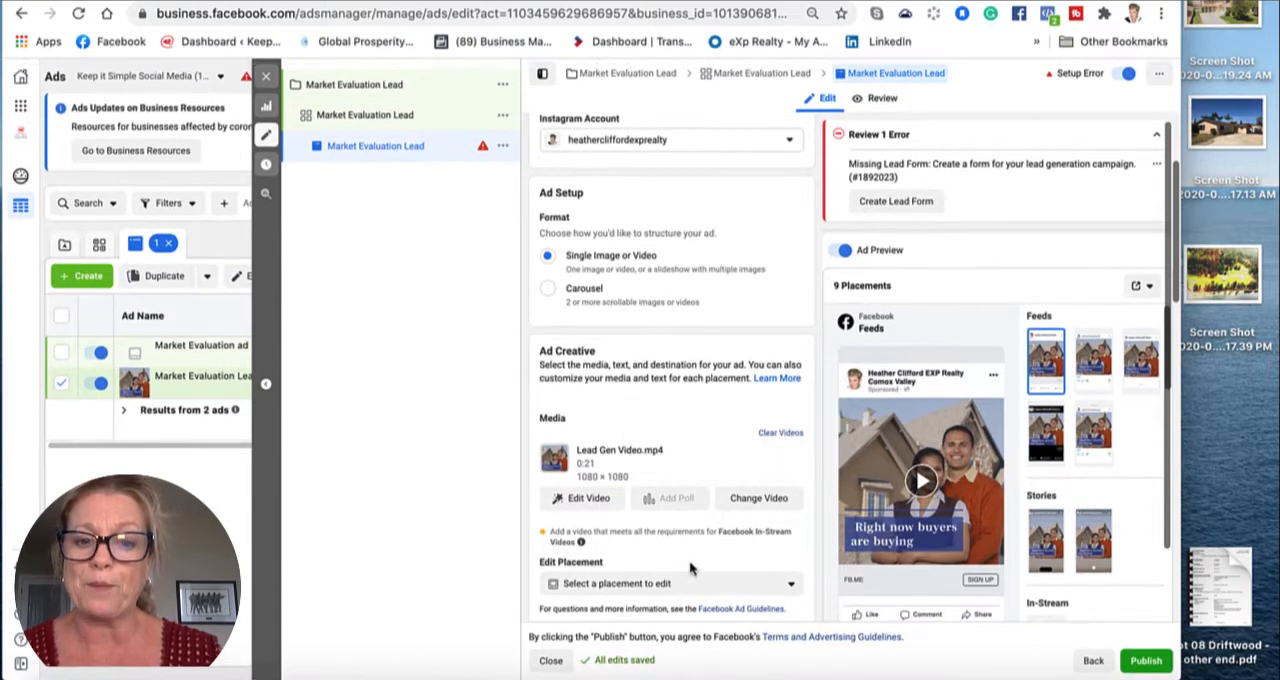
pyautogui.scroll(-5, 689, 560)
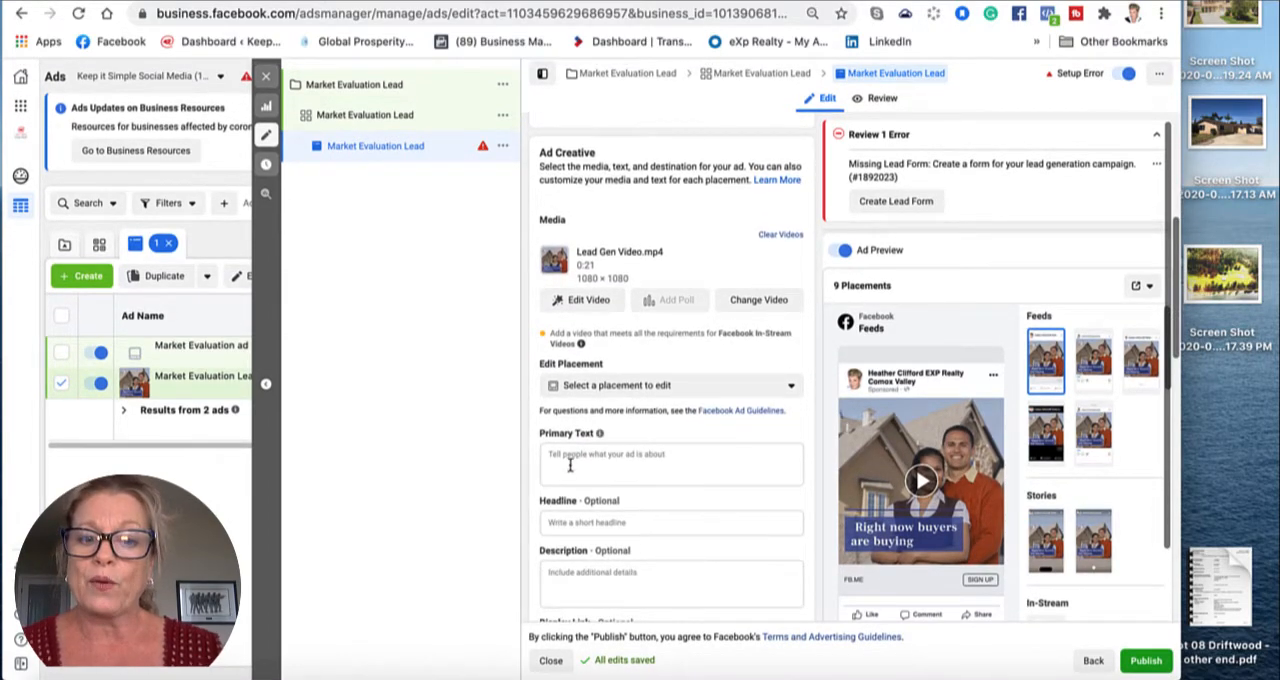
pyautogui.click(541, 455)
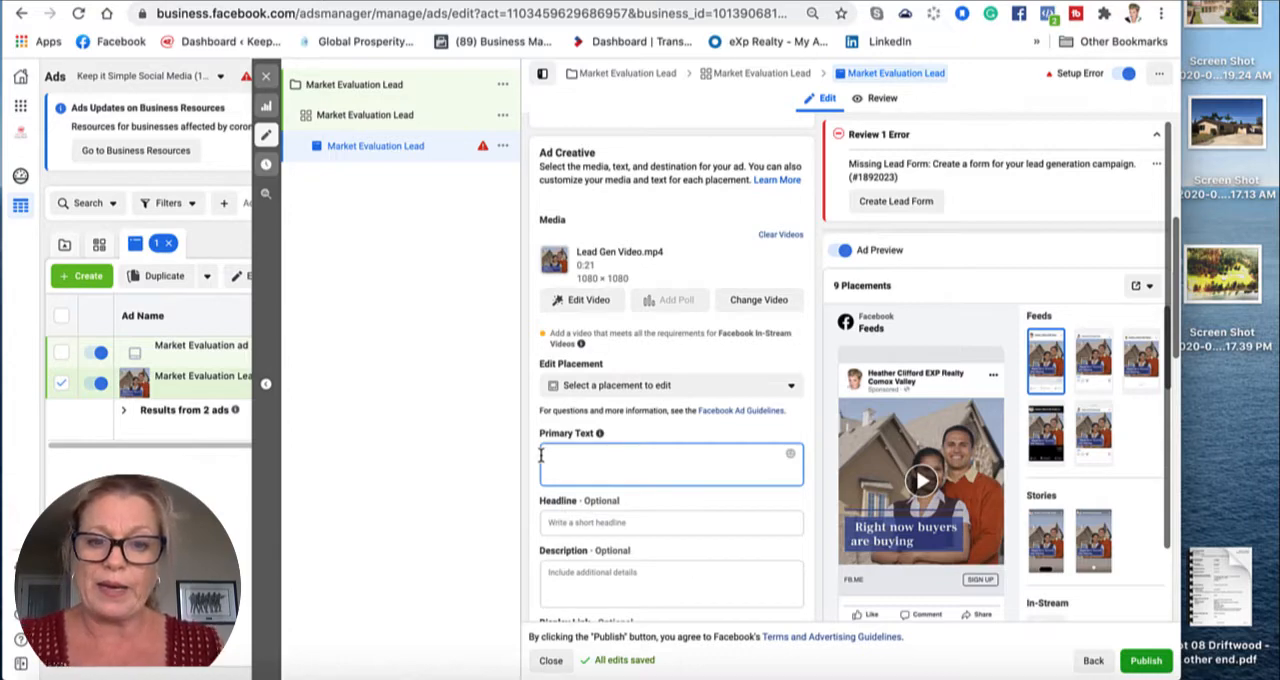
pyautogui.press('super+v')
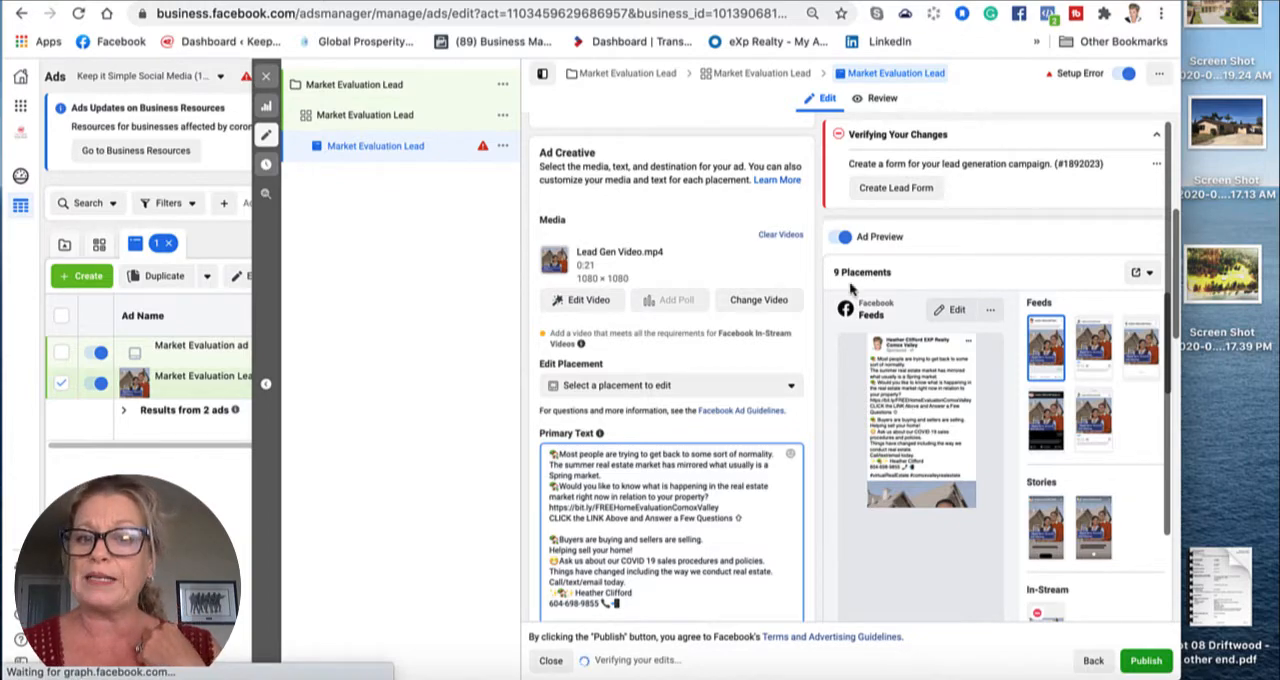
# Step: Set the Instagram Feed placement's video thumbnail to Manual, using the "Right now buyers" frame, and save the placement
pyautogui.click(790, 389)
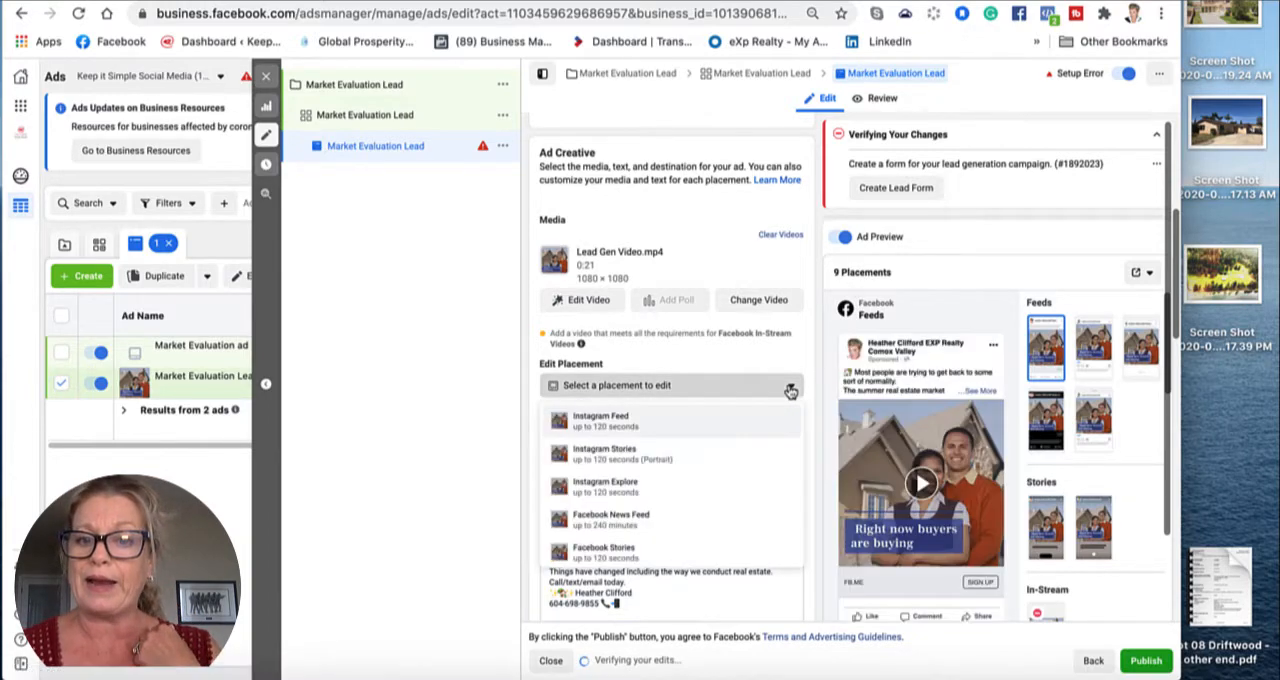
pyautogui.click(612, 422)
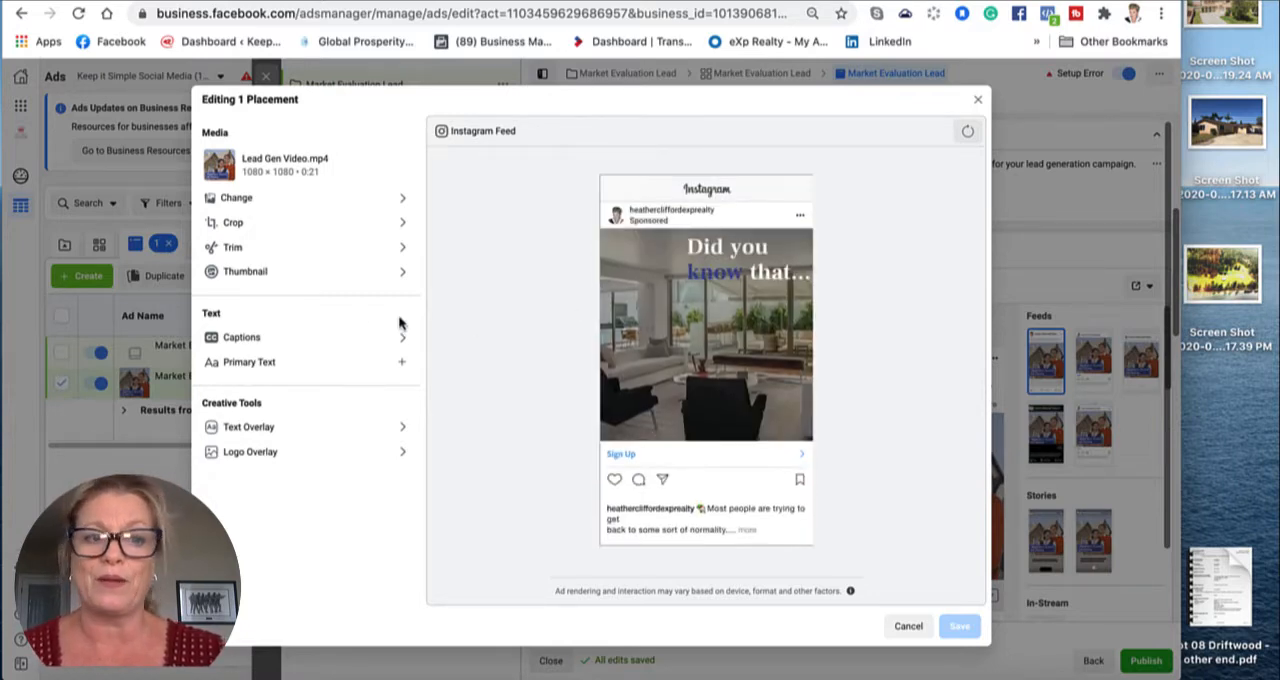
pyautogui.click(238, 273)
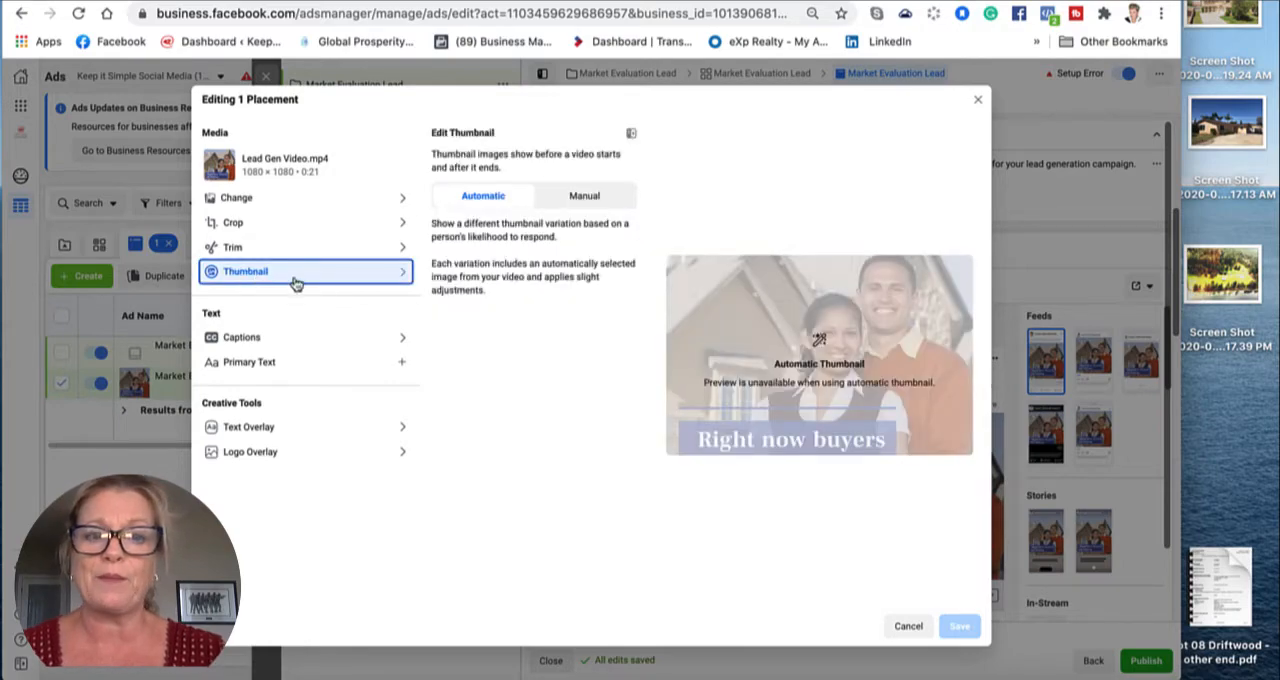
pyautogui.click(583, 197)
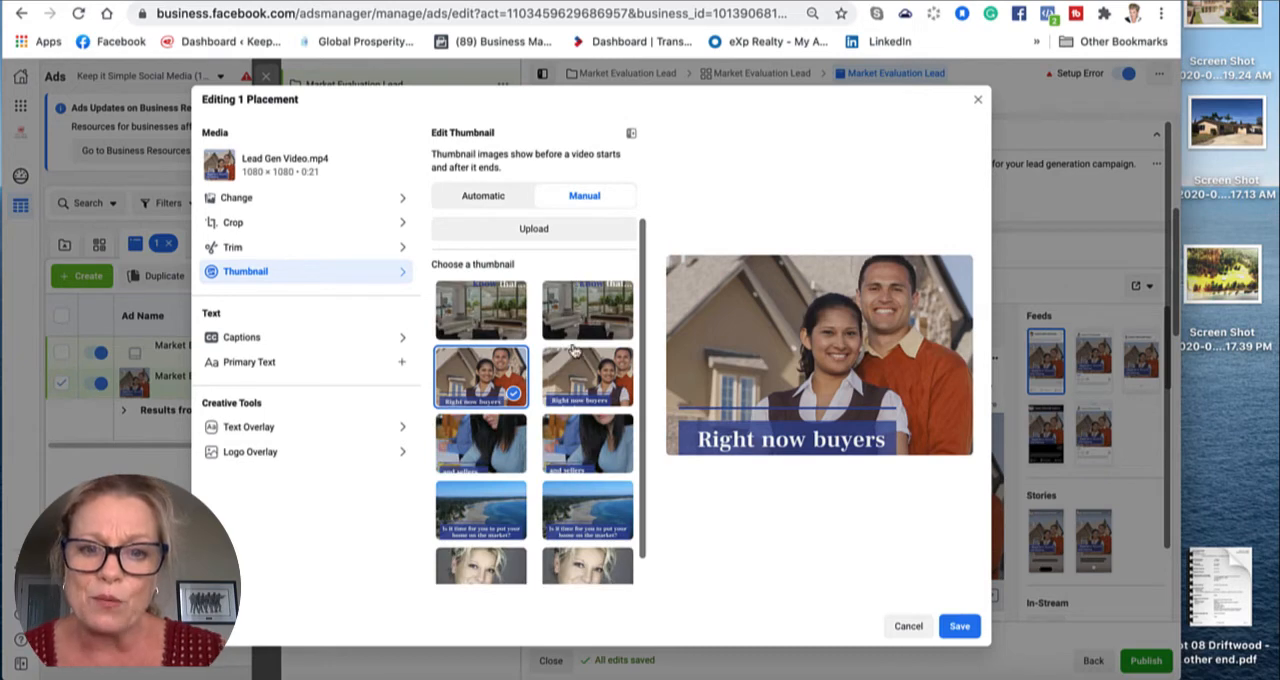
pyautogui.scroll(-1, 559, 390)
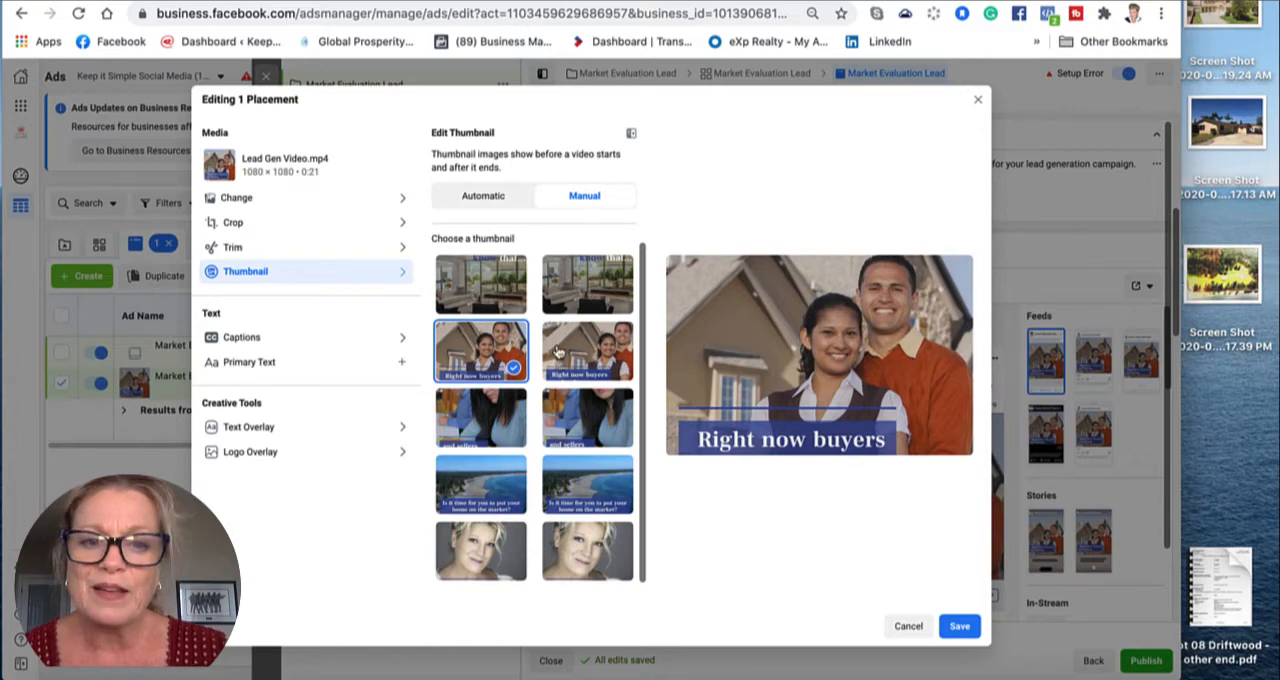
pyautogui.scroll(-1, 577, 410)
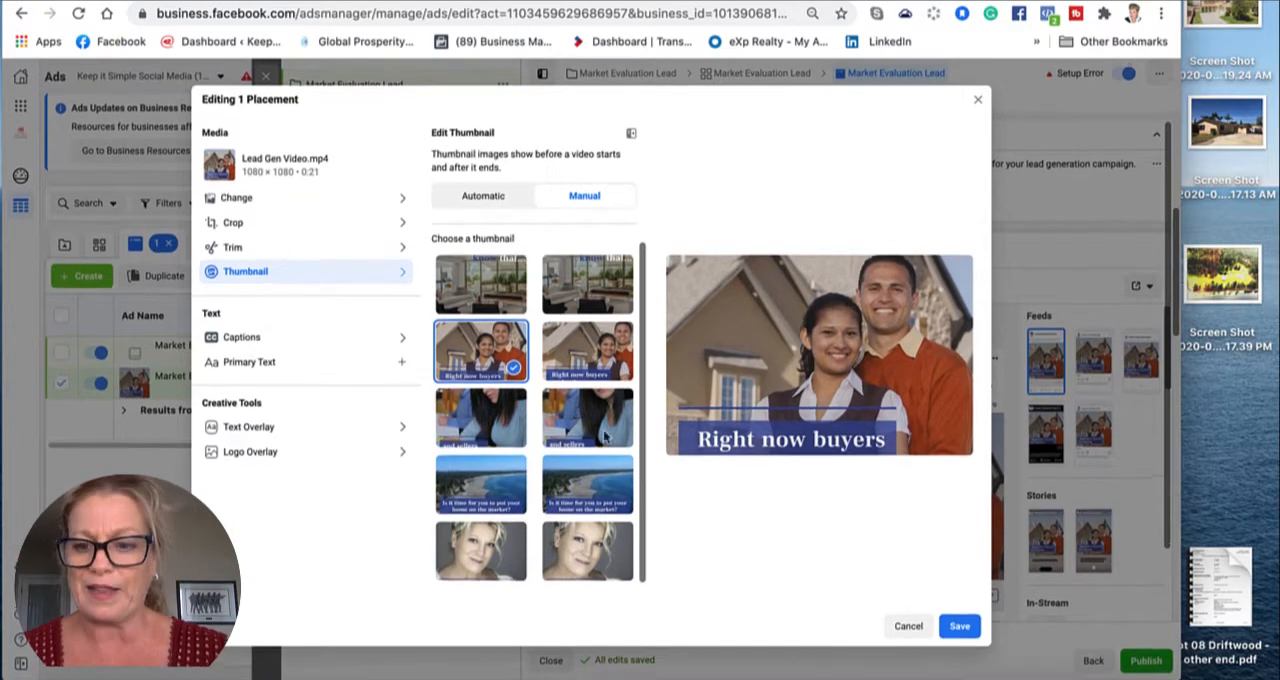
pyautogui.click(960, 626)
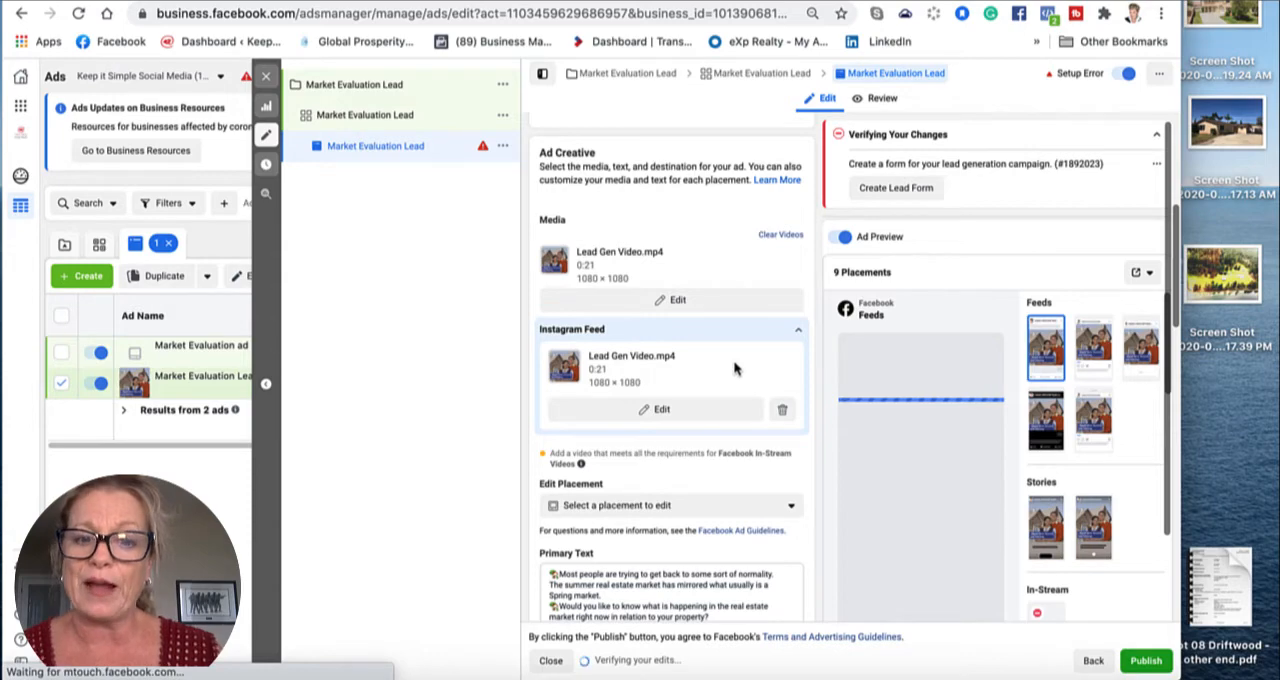
# Step: Set the Facebook News Feed placement's video thumbnail to Manual, keeping the "Right now buyers" frame, and save the placement
pyautogui.click(787, 507)
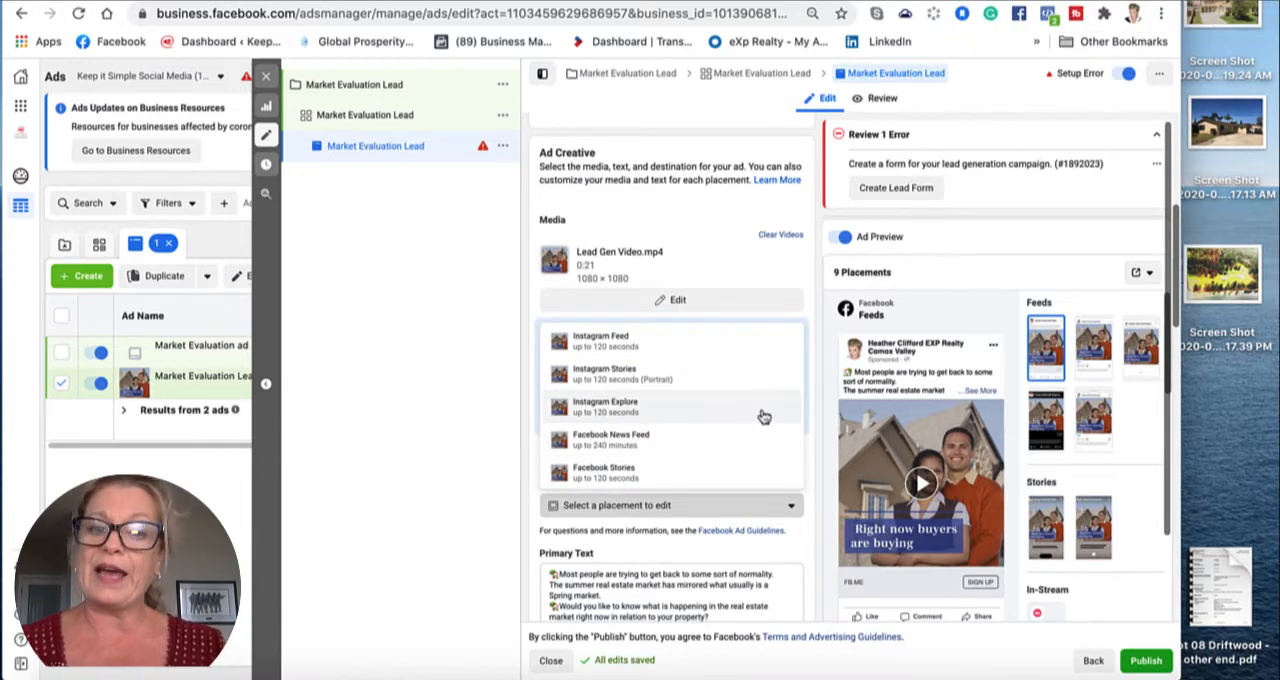
pyautogui.click(627, 447)
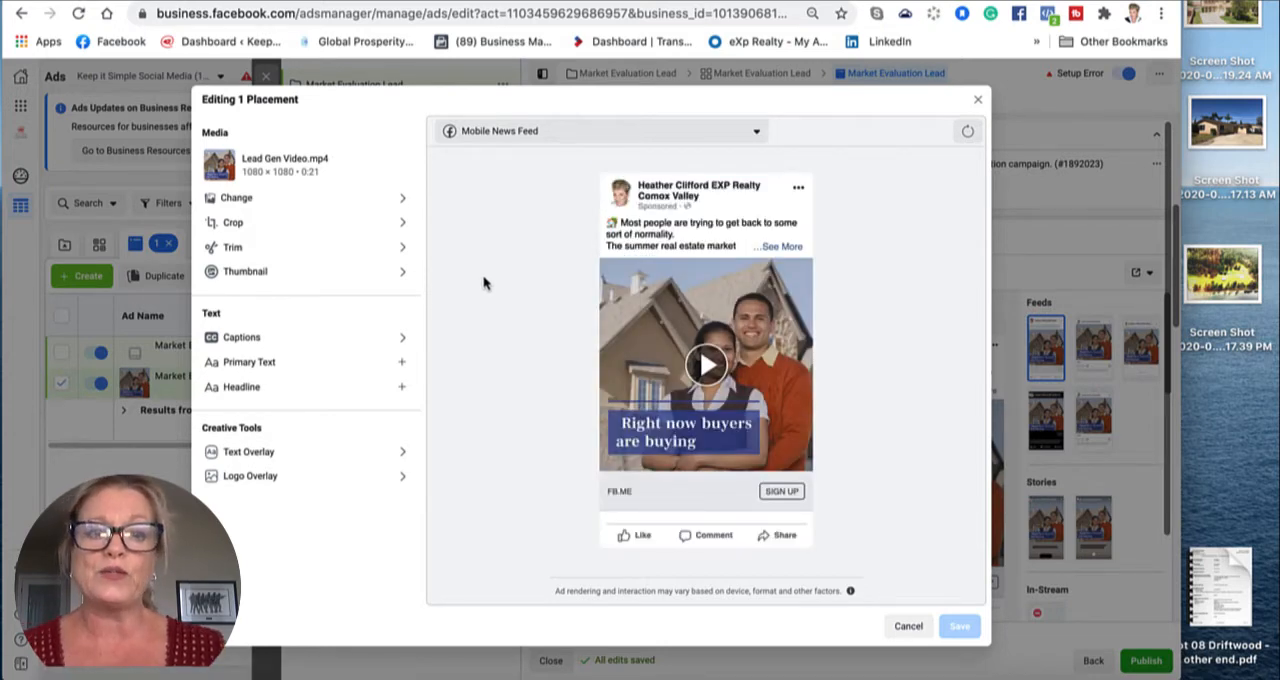
pyautogui.click(404, 273)
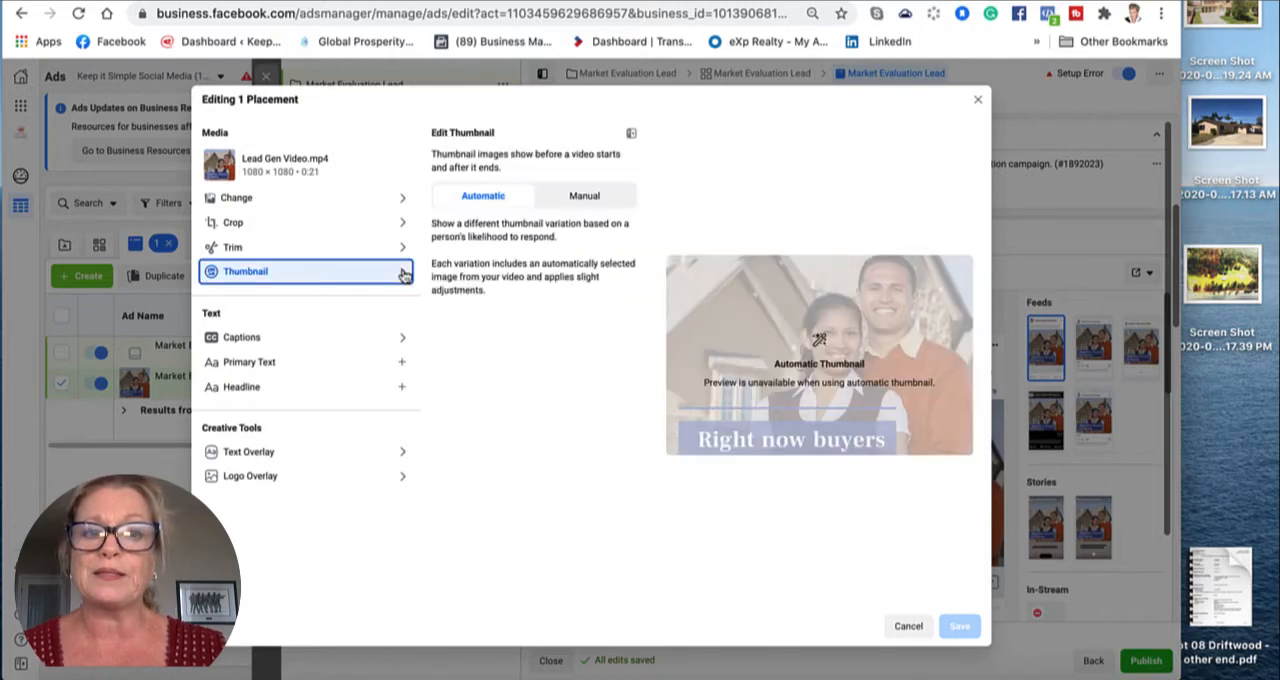
pyautogui.click(596, 198)
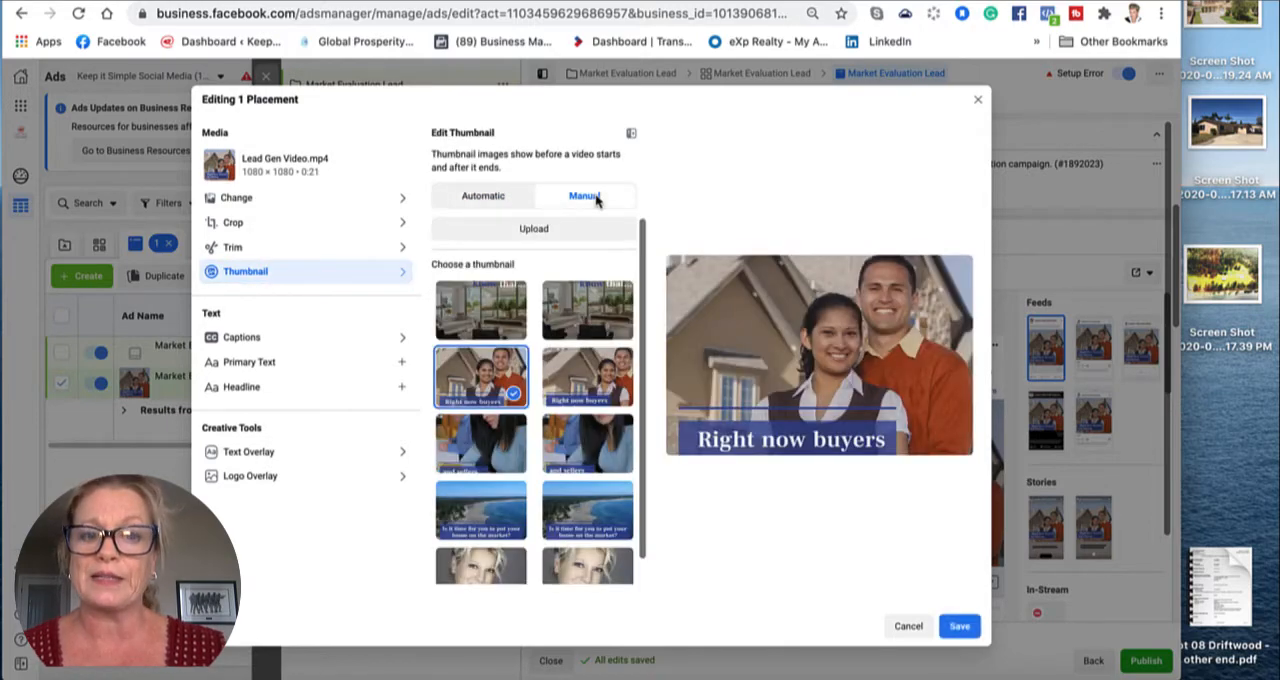
pyautogui.scroll(-1, 583, 368)
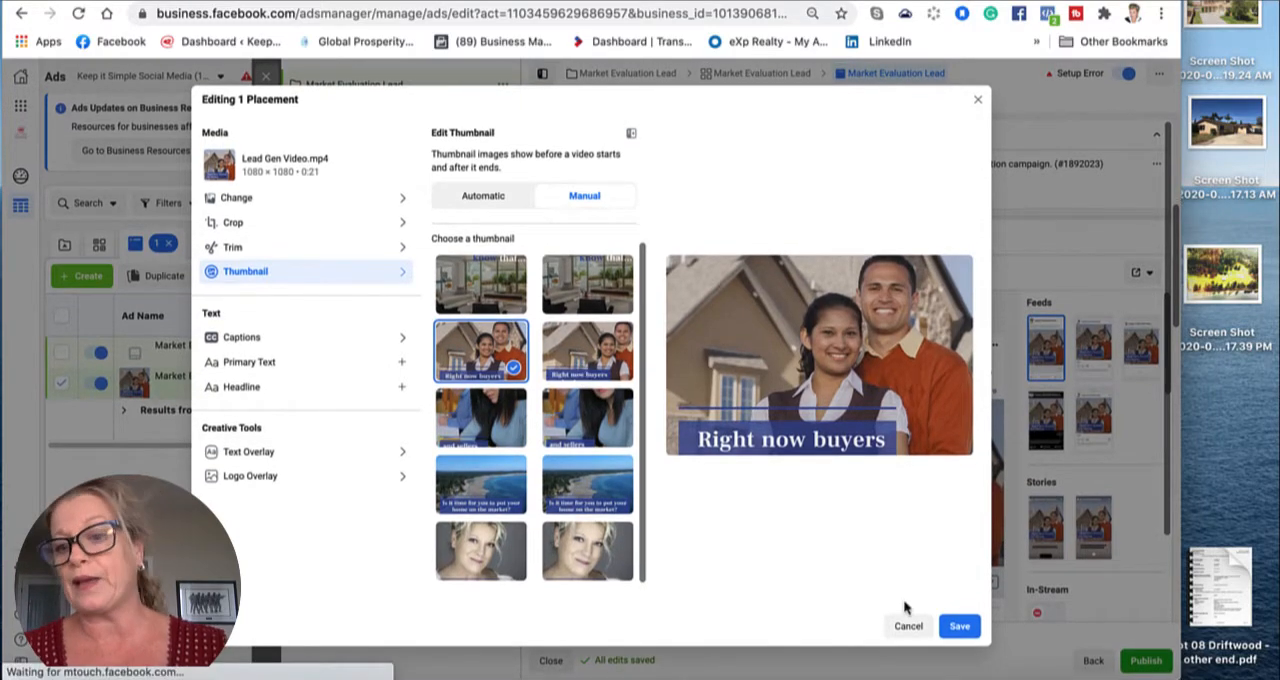
pyautogui.click(963, 628)
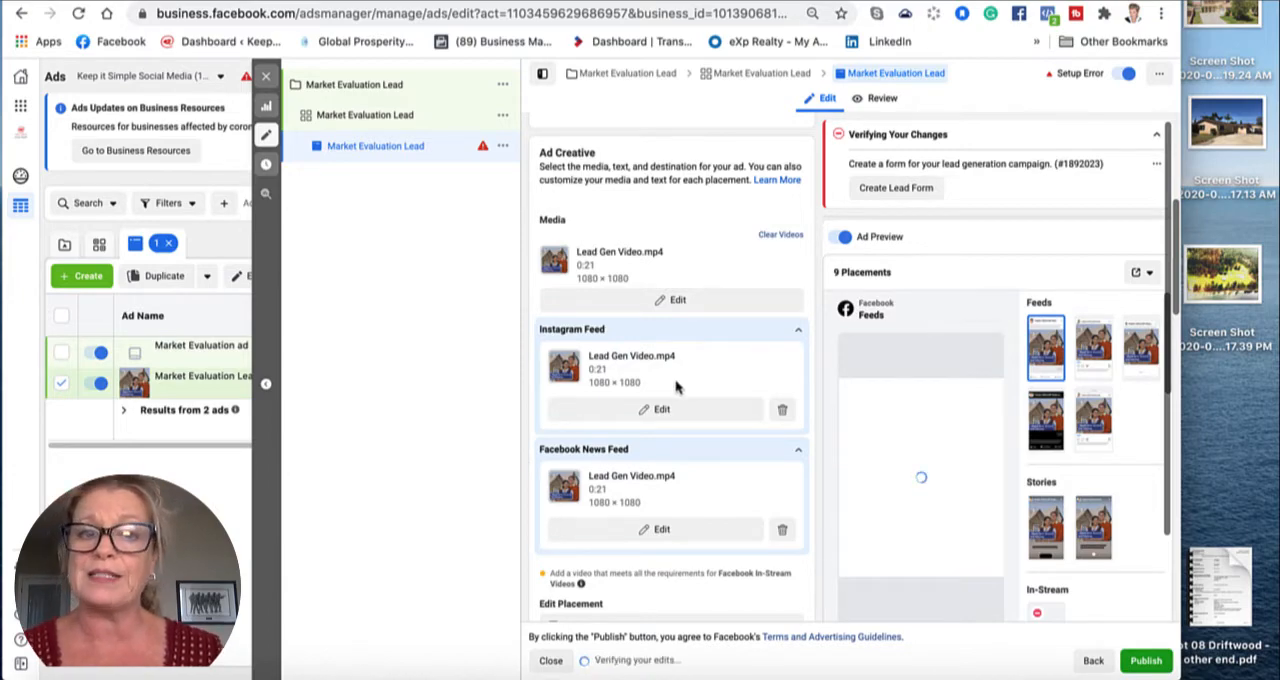
# Step: Enter "FREE Market Evaluation" as the ad's headline and "It's private and easy." as its description
pyautogui.scroll(-10, 718, 448)
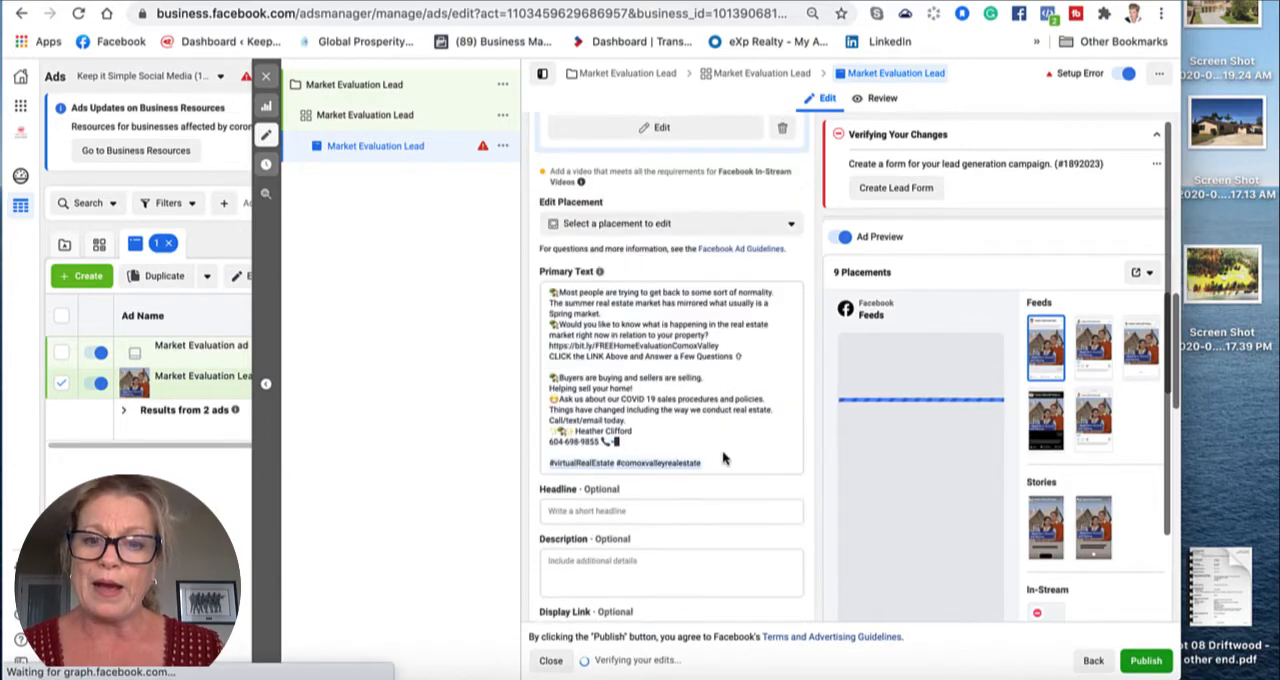
pyautogui.scroll(-3, 722, 450)
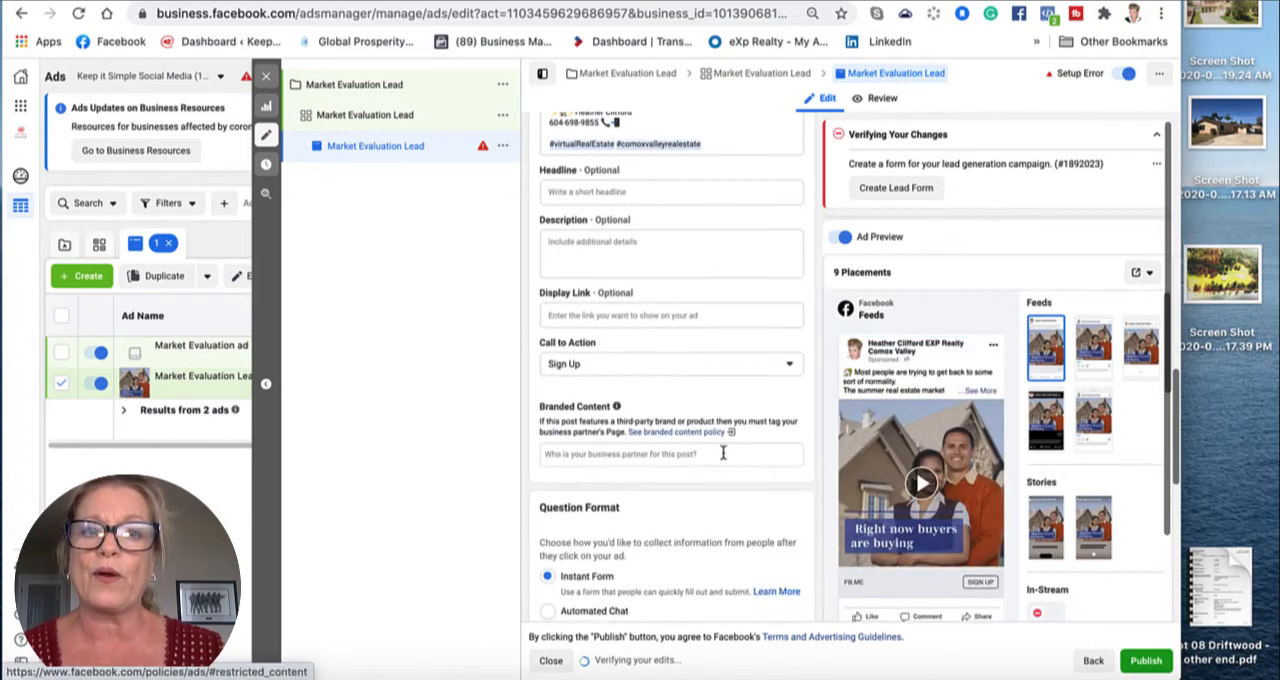
pyautogui.click(576, 194)
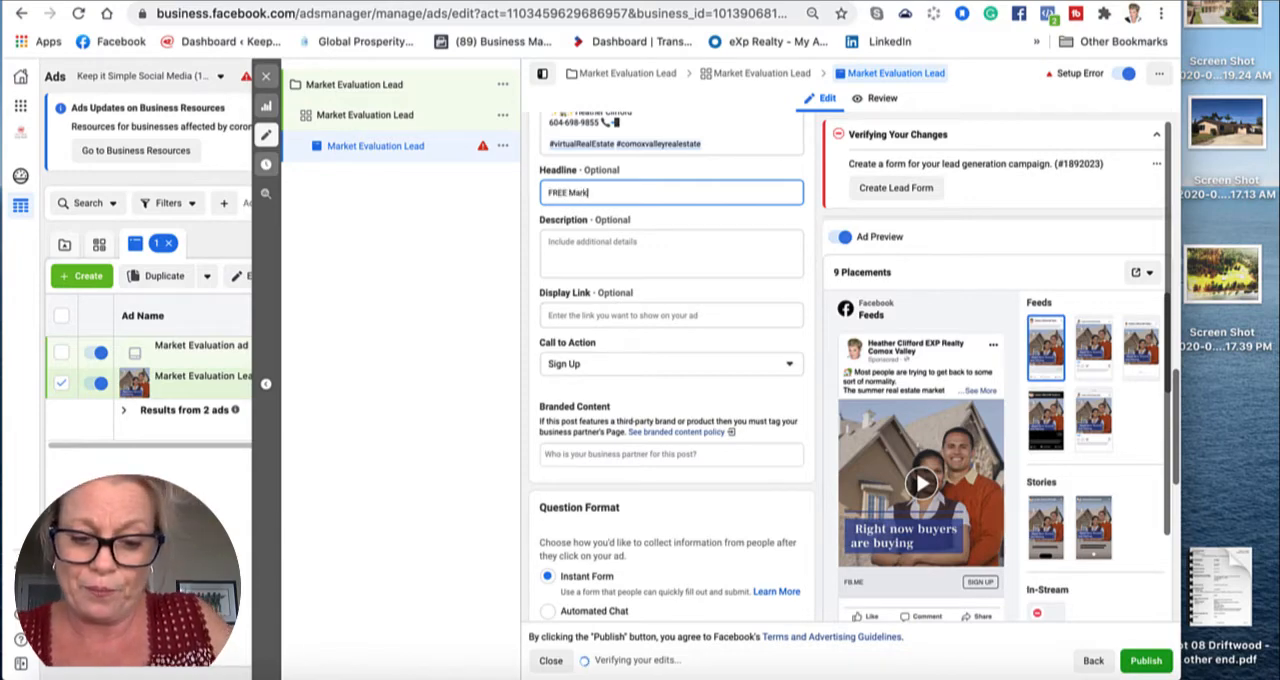
pyautogui.write('FREE Market Evaluation')
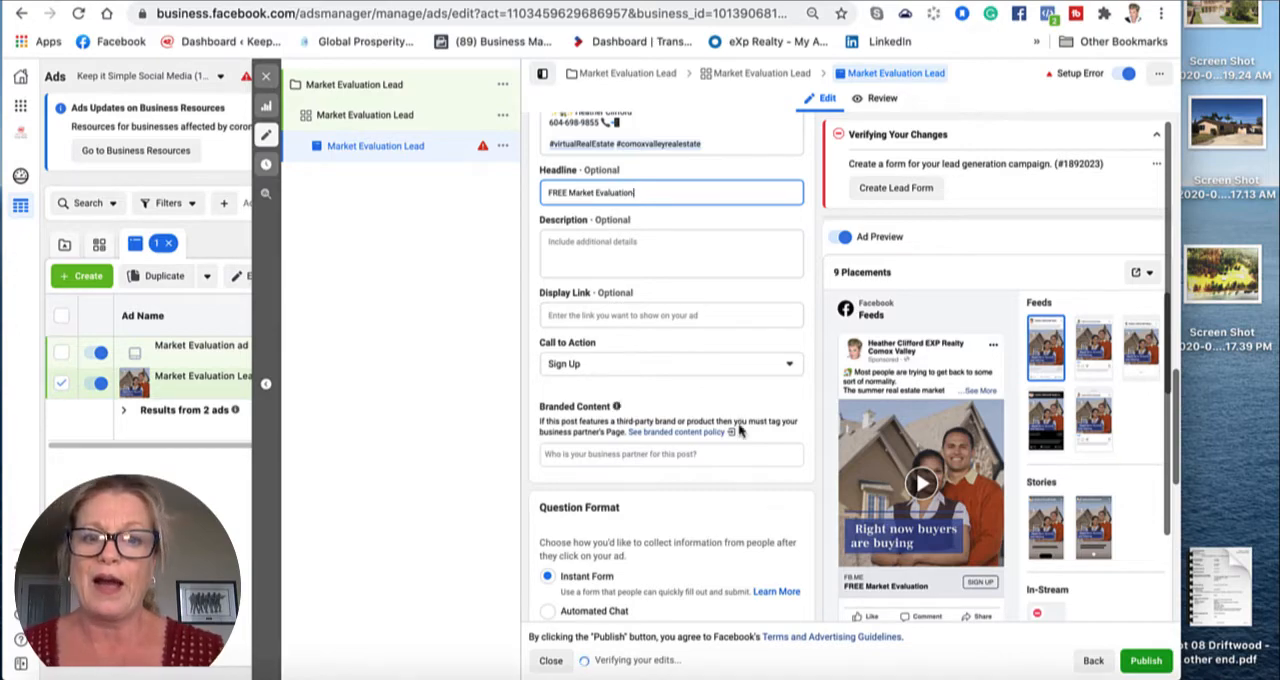
pyautogui.click(573, 244)
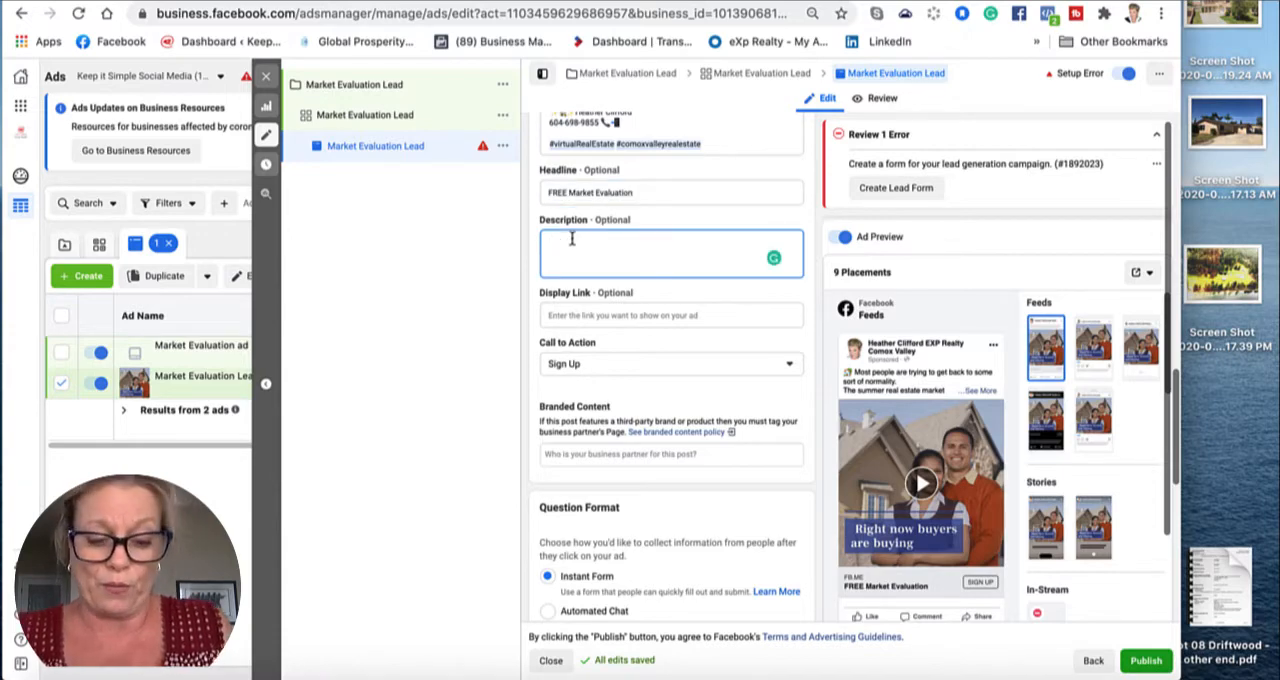
pyautogui.write("It's private and easy.")
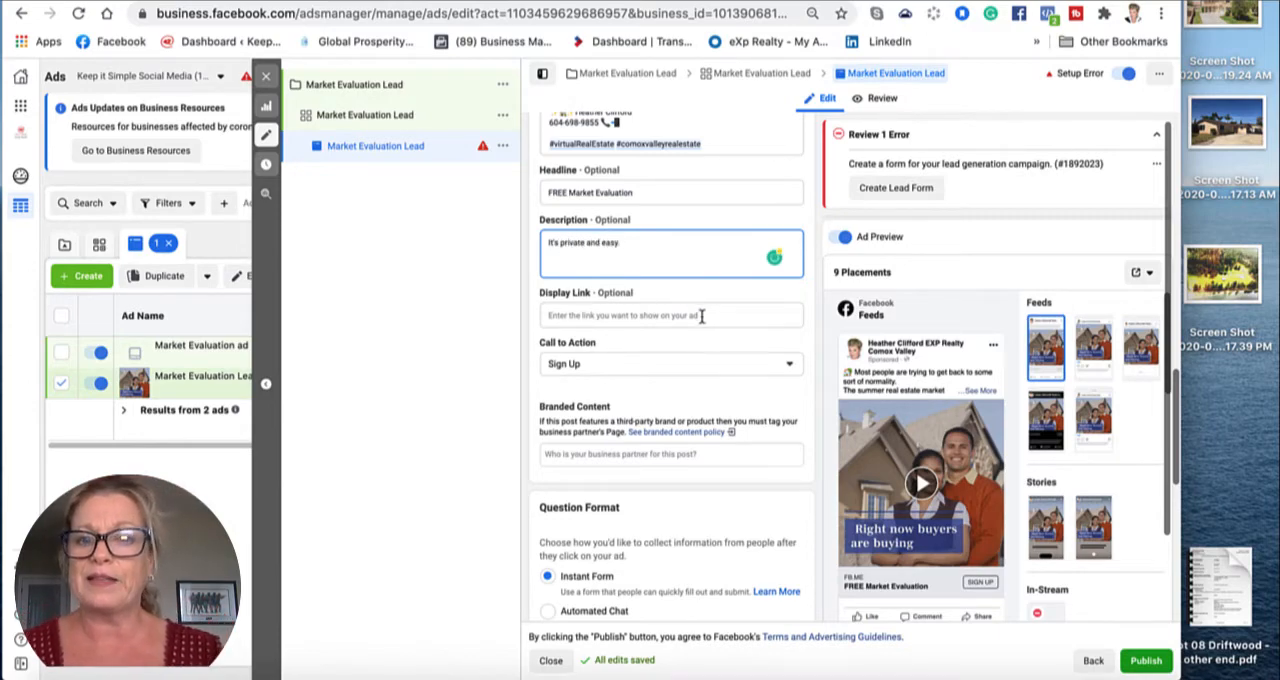
pyautogui.click(757, 291)
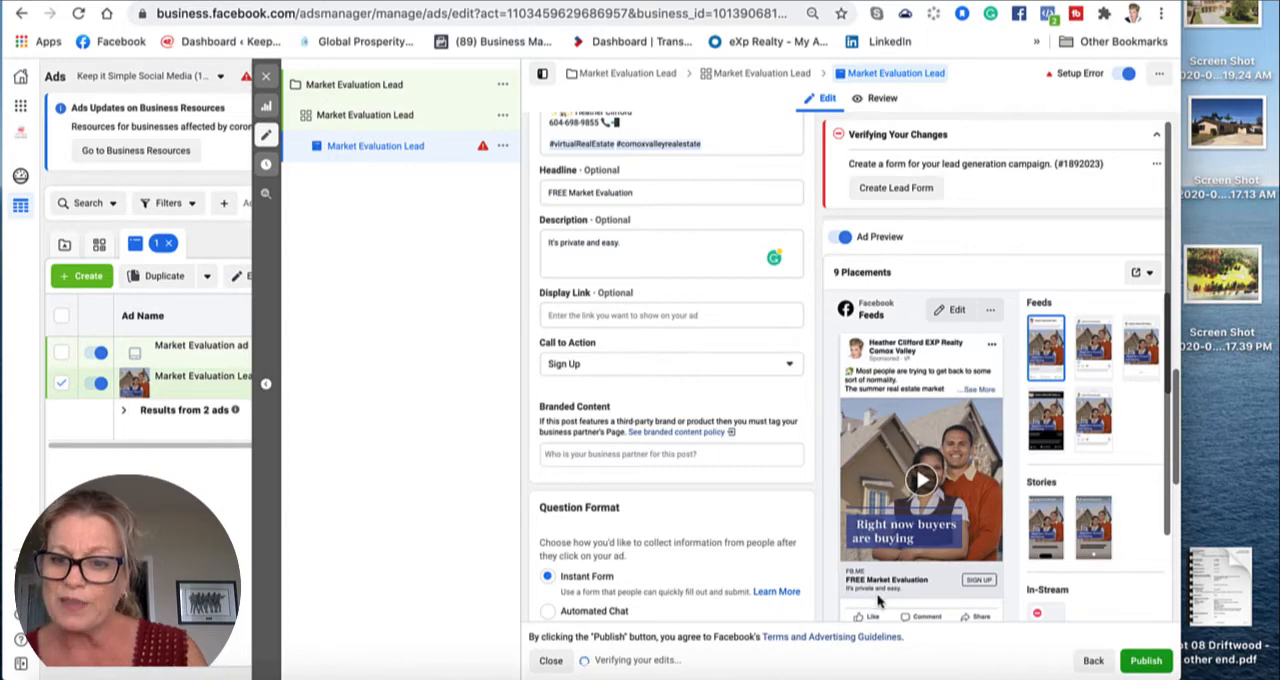
# Step: Set the ad's call to action to Get Quote
pyautogui.scroll(5, 677, 297)
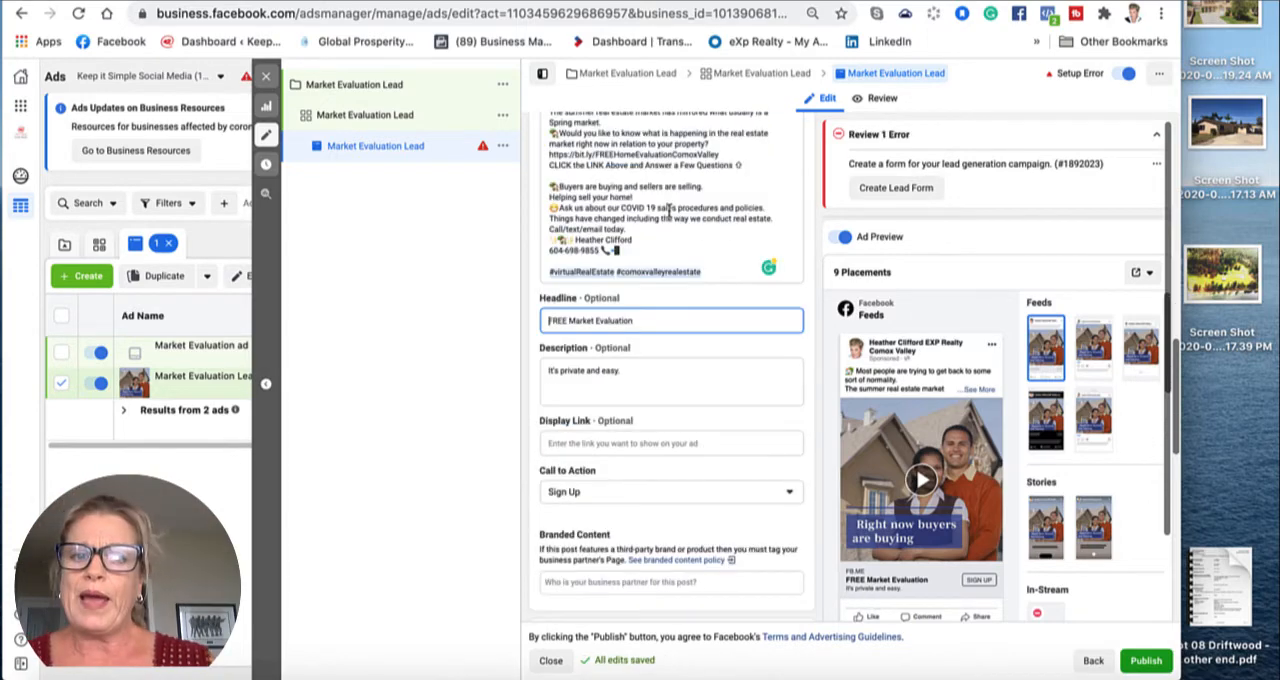
pyautogui.scroll(-3, 670, 215)
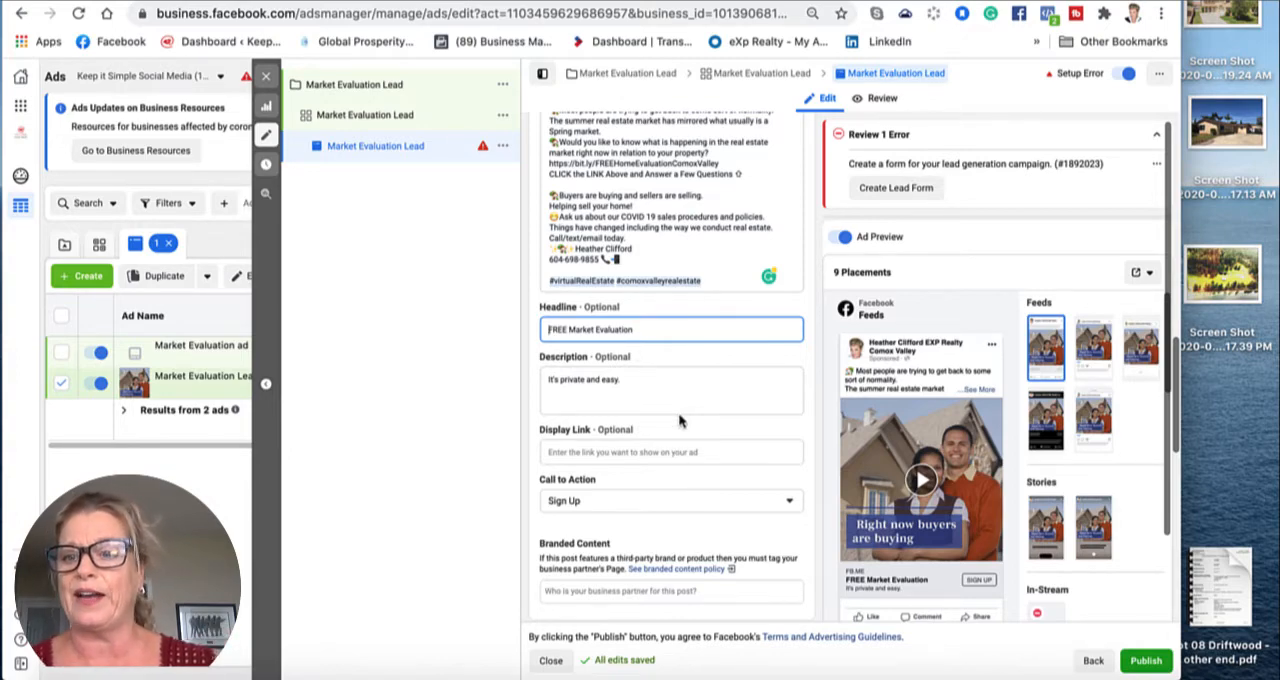
pyautogui.scroll(-4, 679, 421)
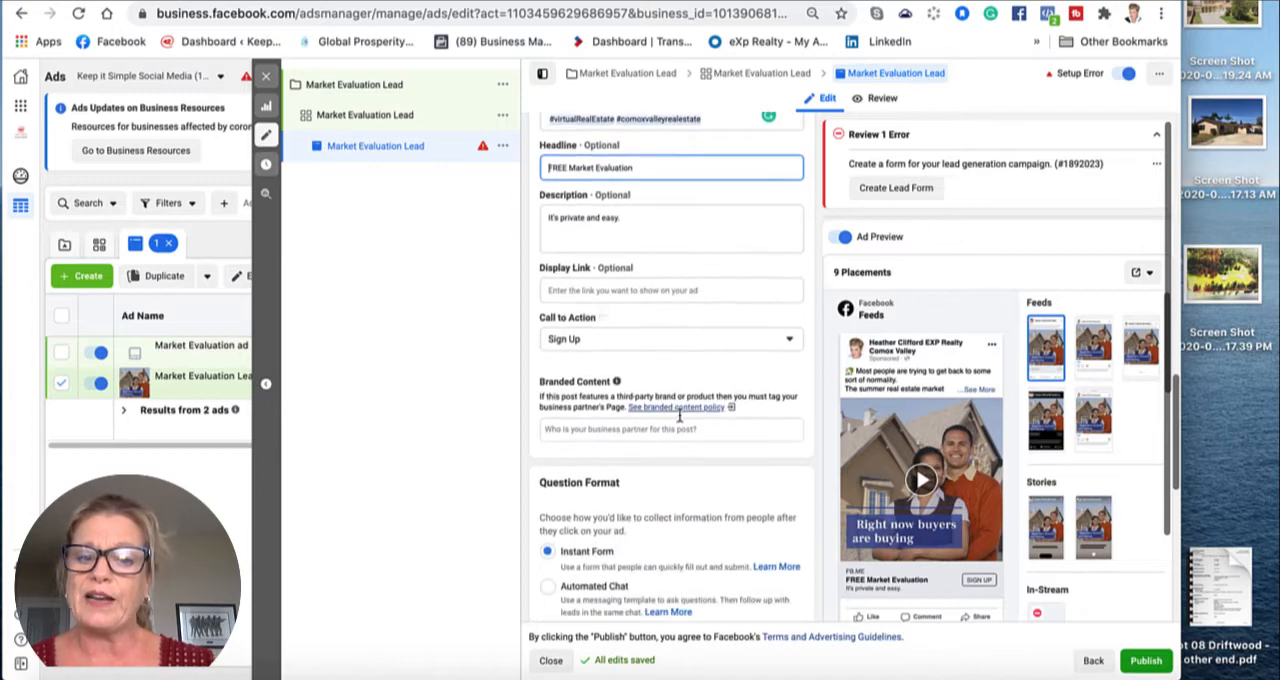
pyautogui.scroll(3, 679, 421)
pyautogui.scroll(5, 679, 421)
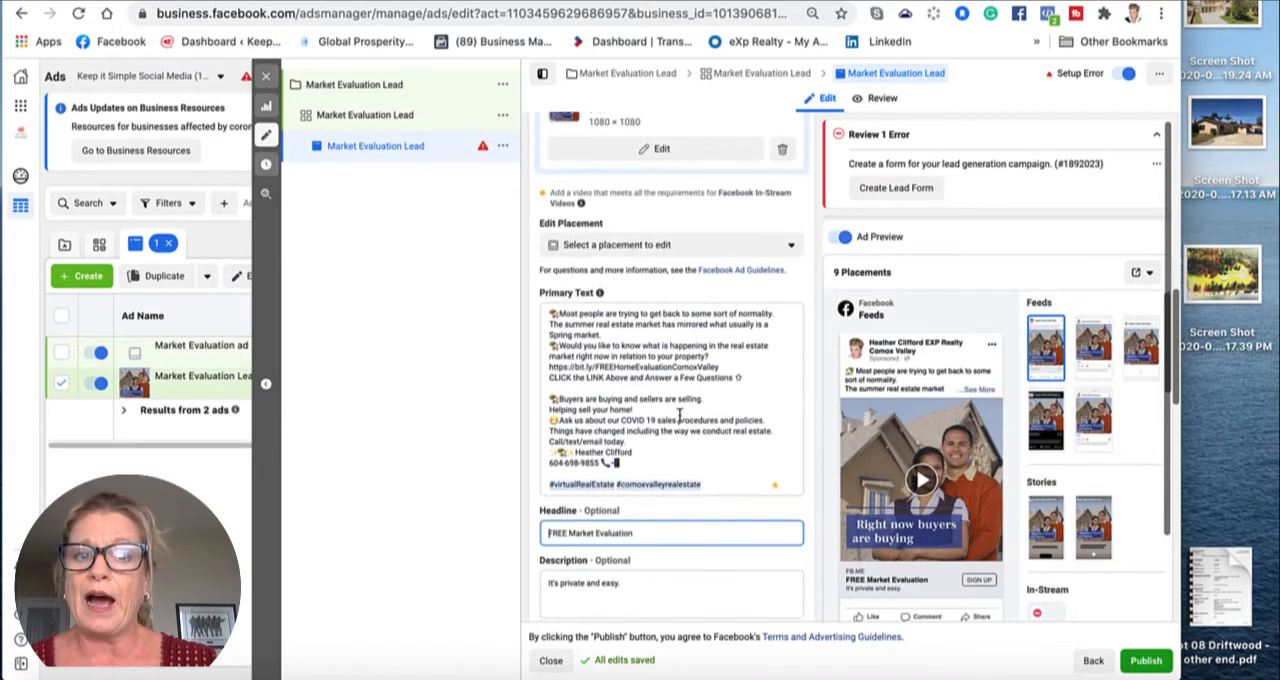
pyautogui.scroll(2, 679, 421)
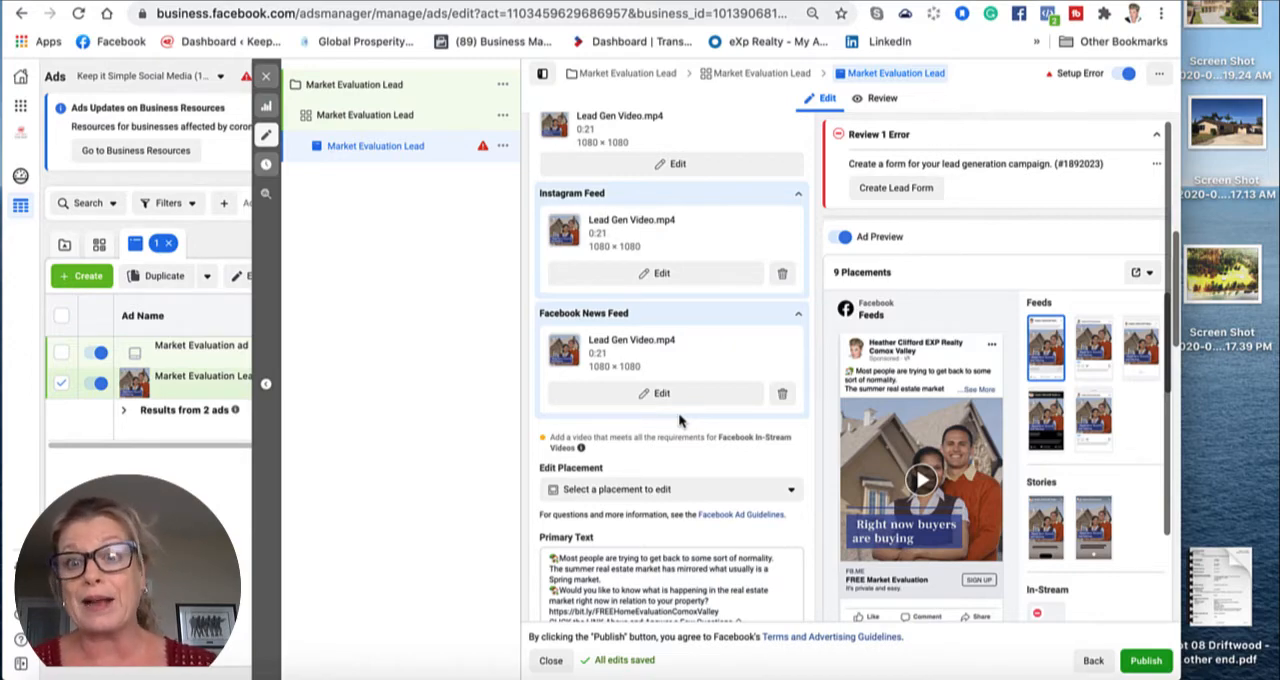
pyautogui.scroll(-5, 726, 343)
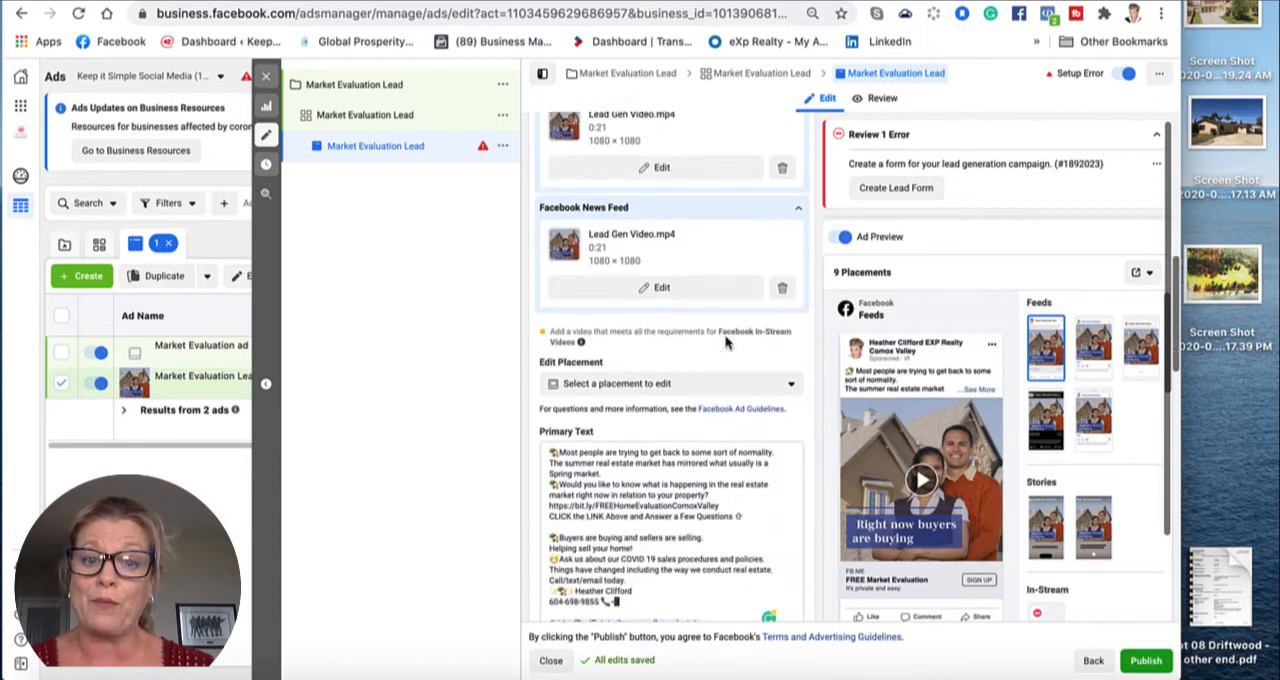
pyautogui.scroll(-2, 726, 343)
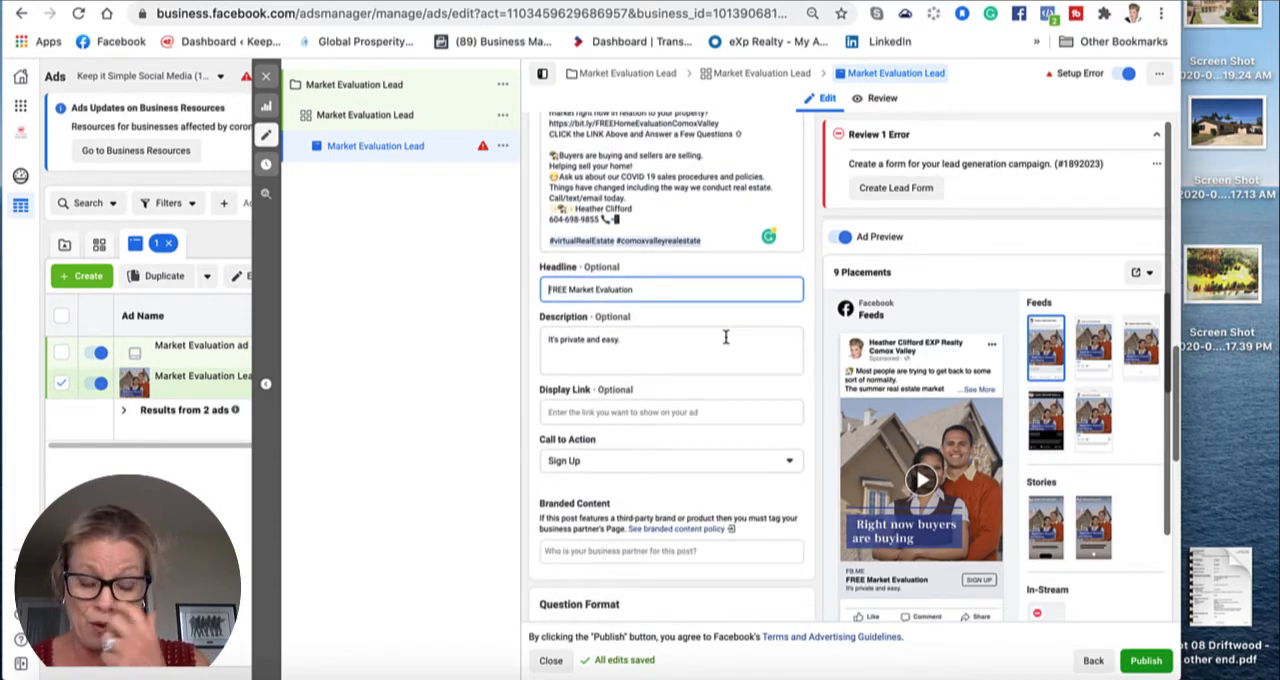
pyautogui.scroll(-1, 726, 337)
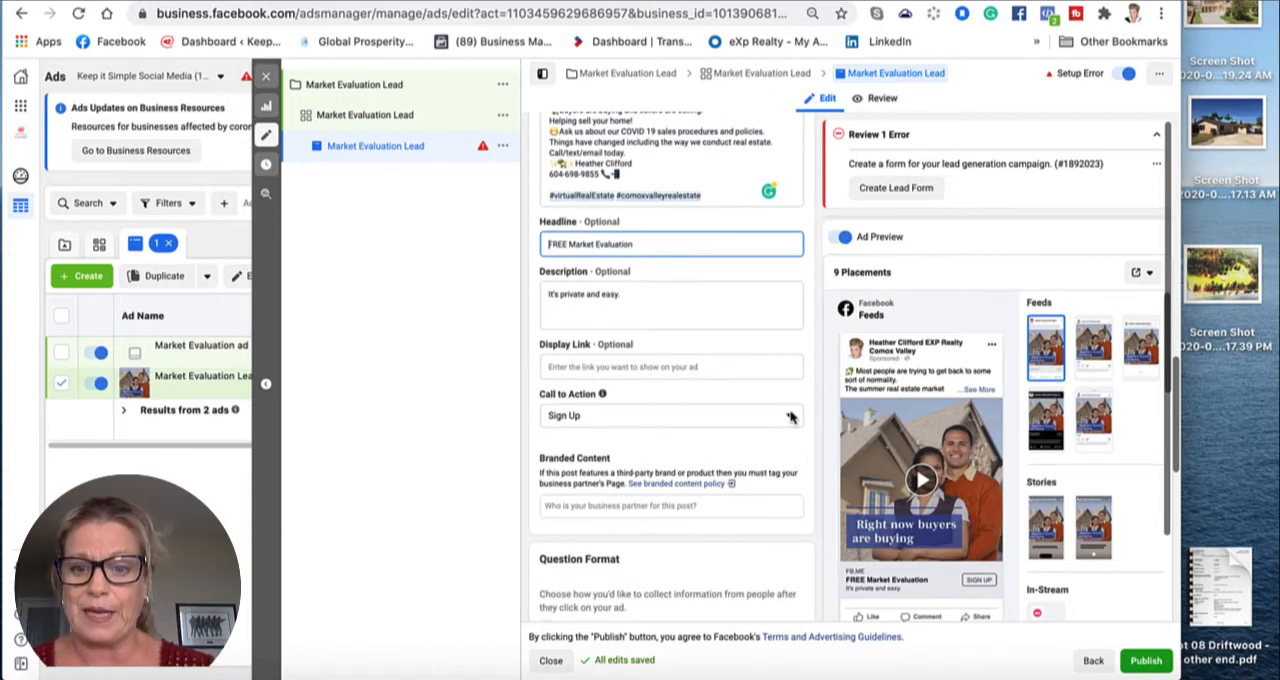
pyautogui.click(790, 418)
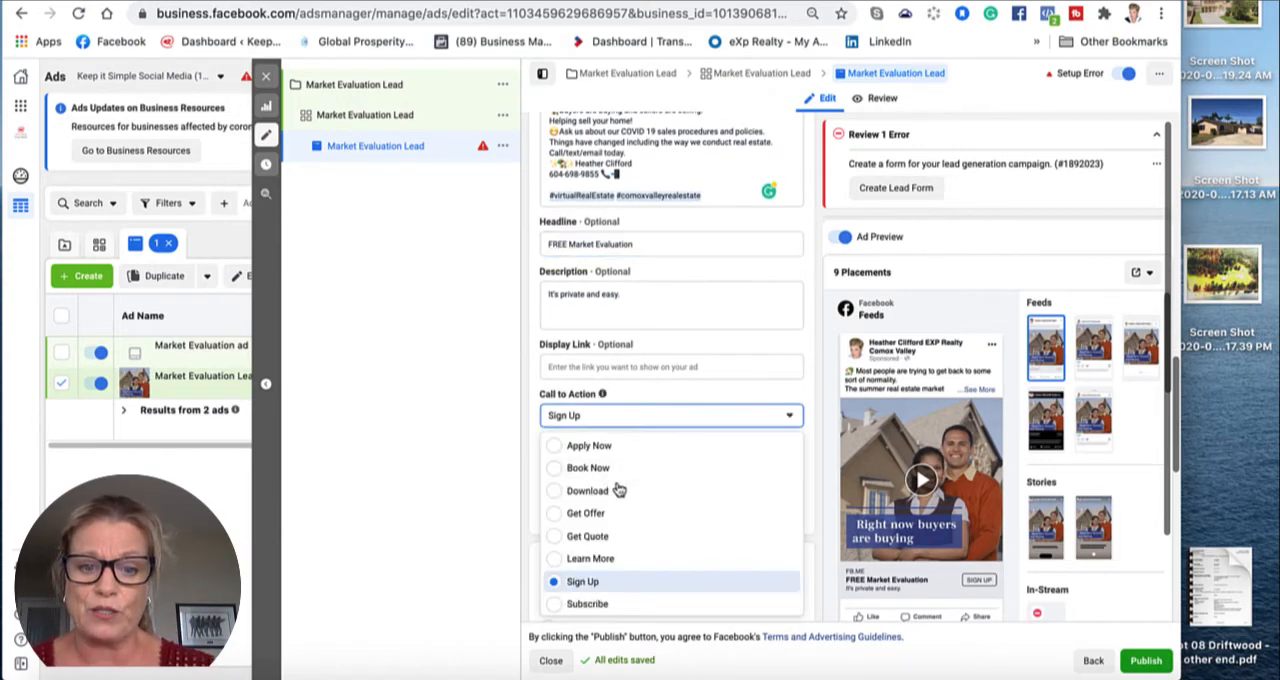
pyautogui.click(556, 537)
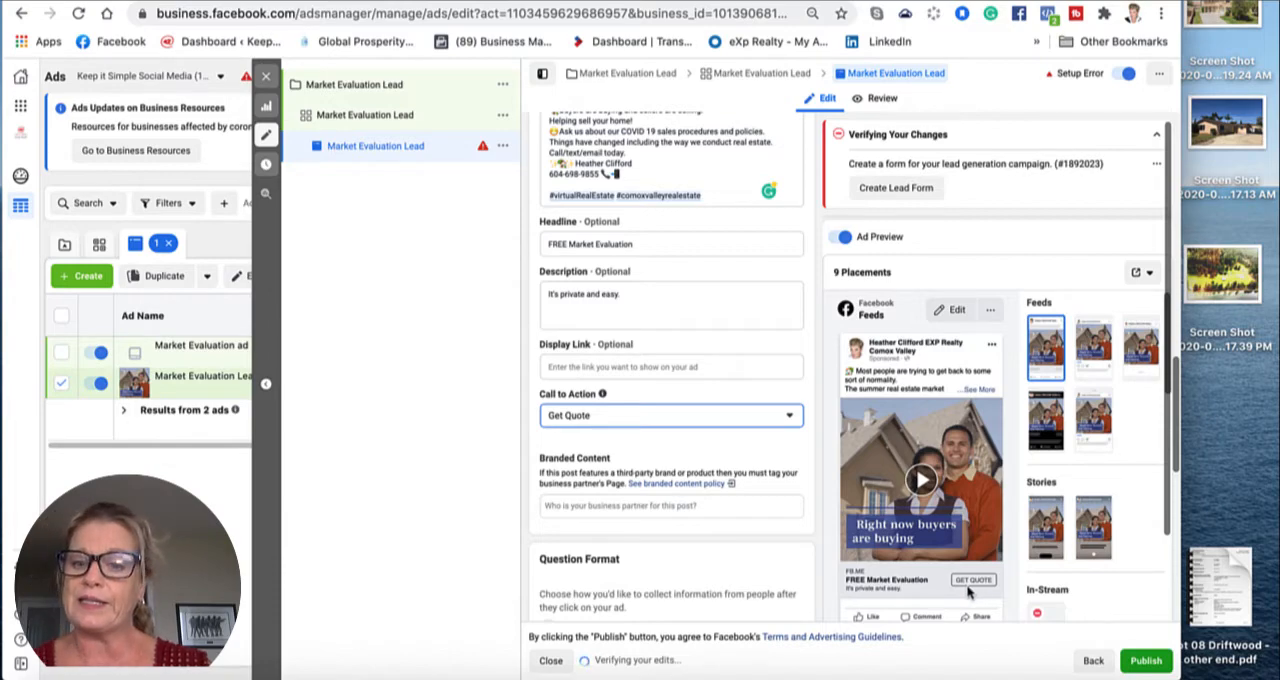
# Step: Choose August Lead Gen Ad as the instant form for the ad
pyautogui.scroll(-5, 772, 532)
pyautogui.scroll(-4, 772, 532)
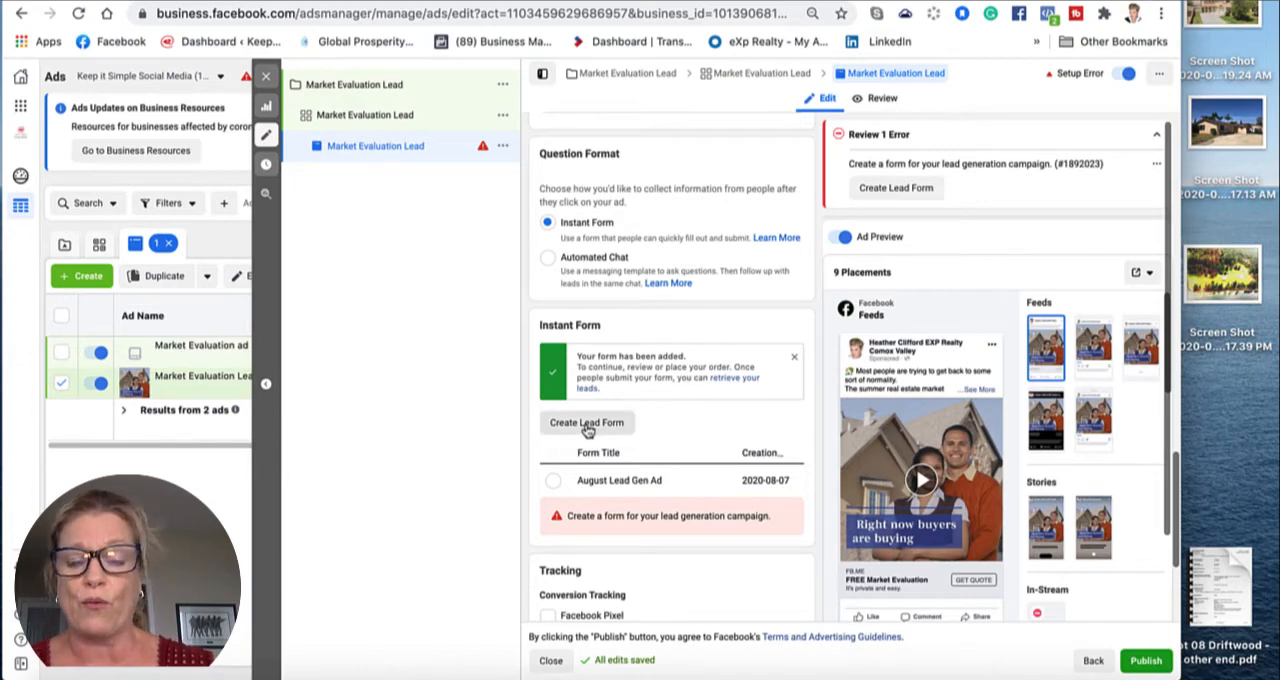
pyautogui.click(553, 483)
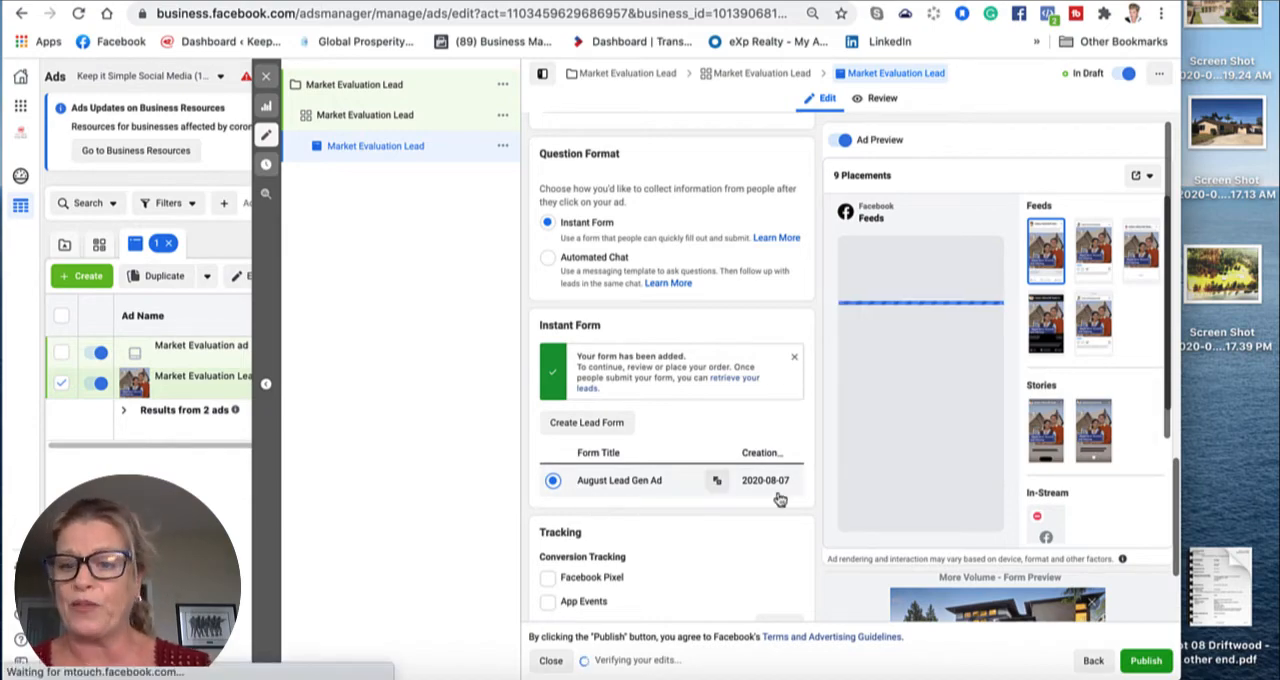
# Step: Expand the intro text in the instant form preview, page through all four form pages and return to the intro
pyautogui.scroll(-3, 778, 495)
pyautogui.scroll(-4, 917, 512)
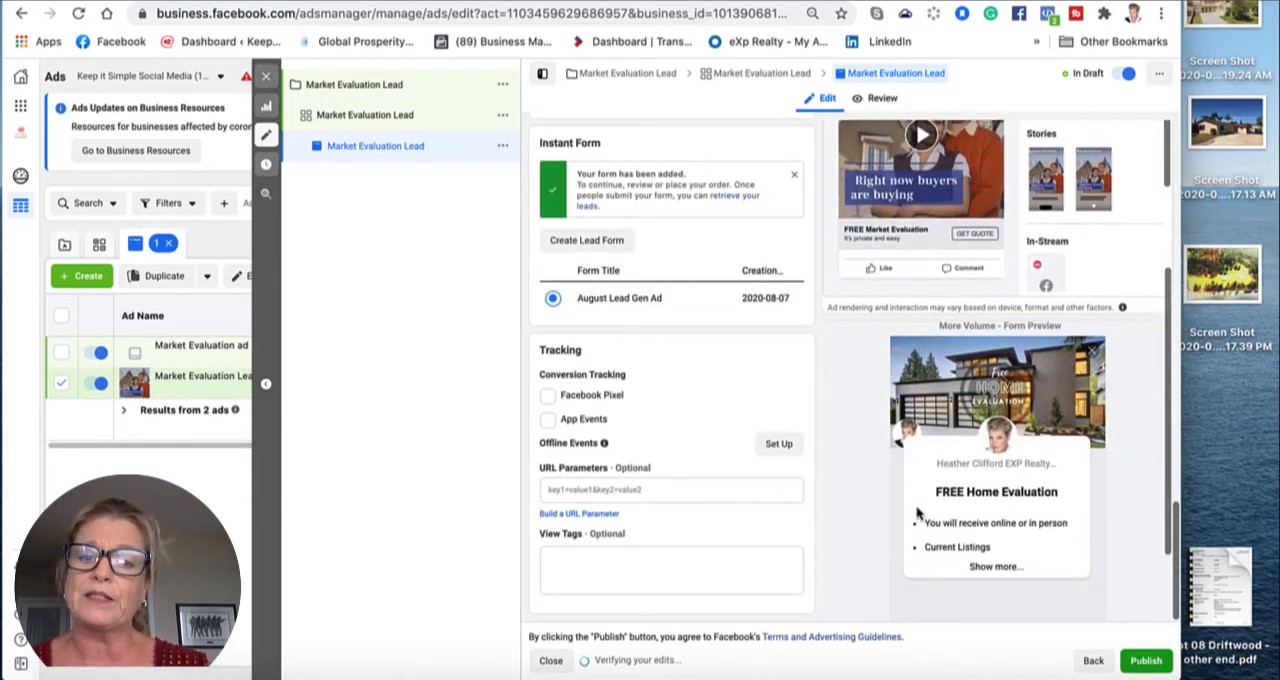
pyautogui.scroll(-2, 916, 512)
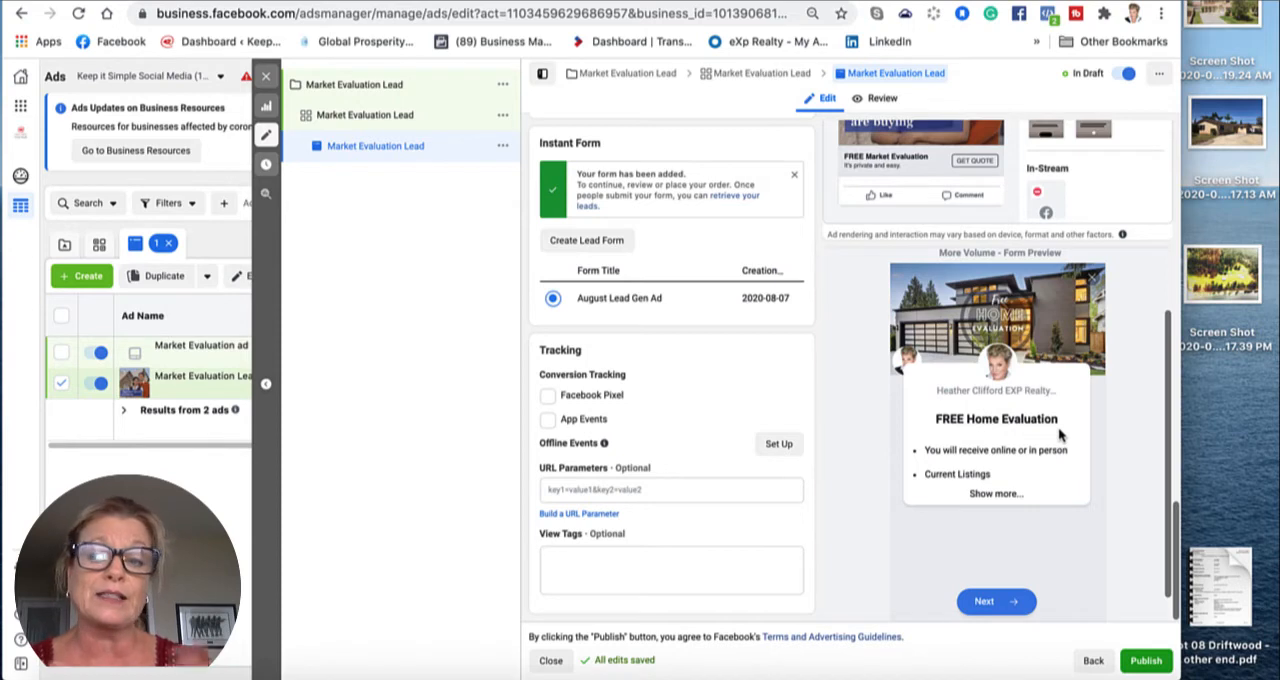
pyautogui.click(988, 494)
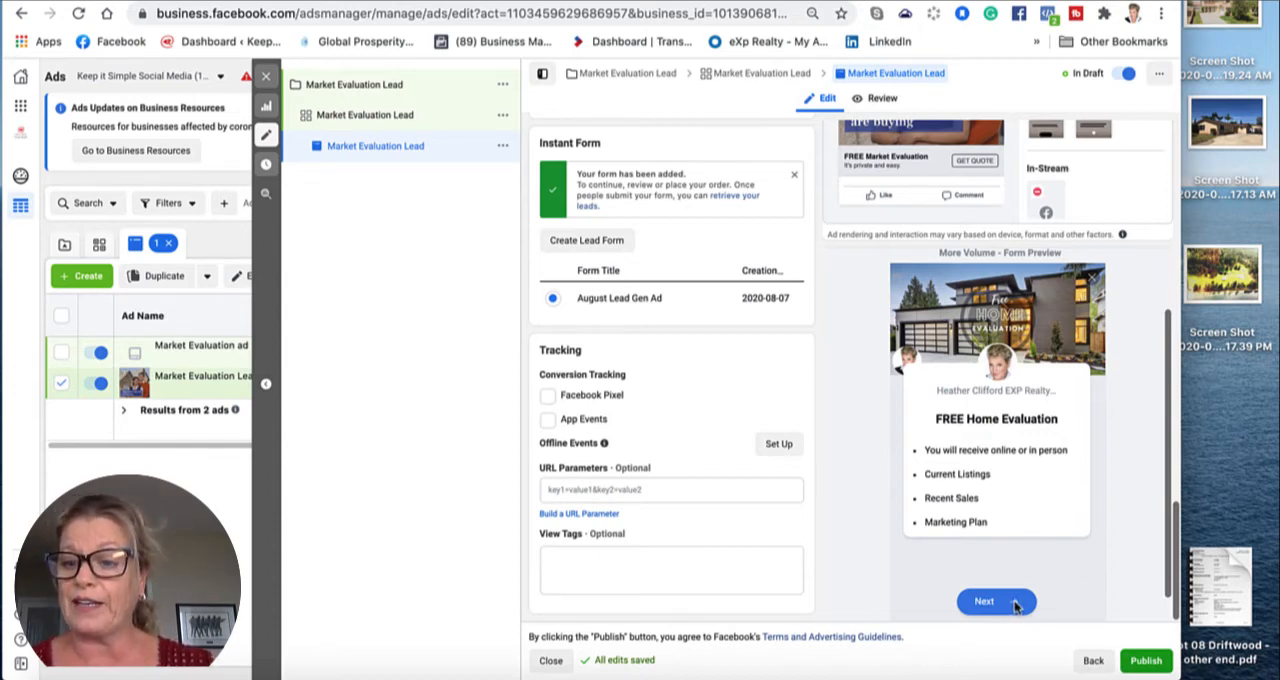
pyautogui.scroll(-1, 1007, 476)
pyautogui.click(1094, 603)
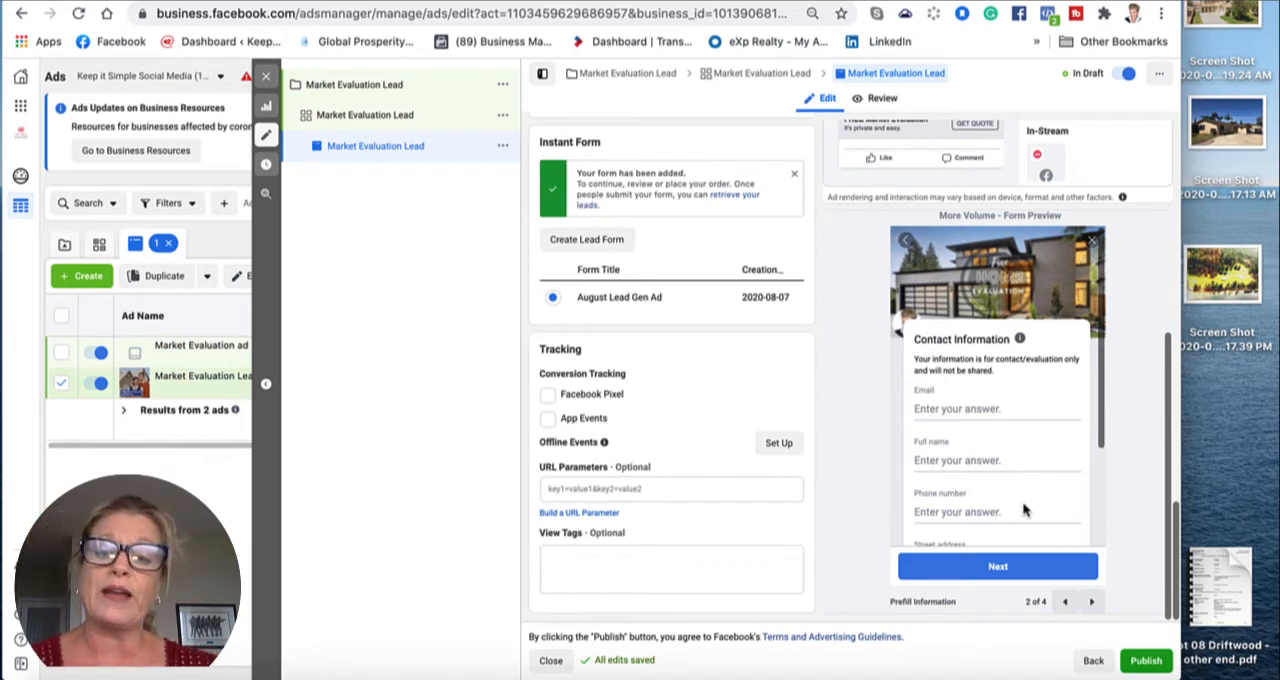
pyautogui.click(1091, 603)
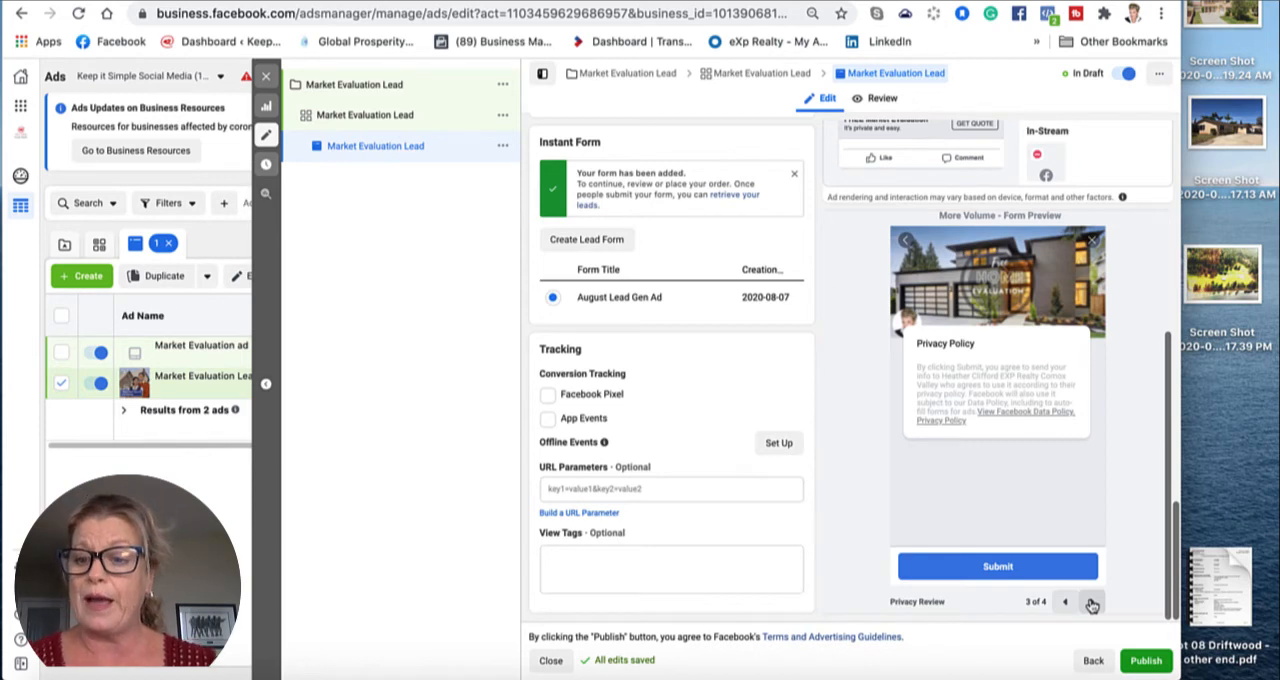
pyautogui.click(1091, 603)
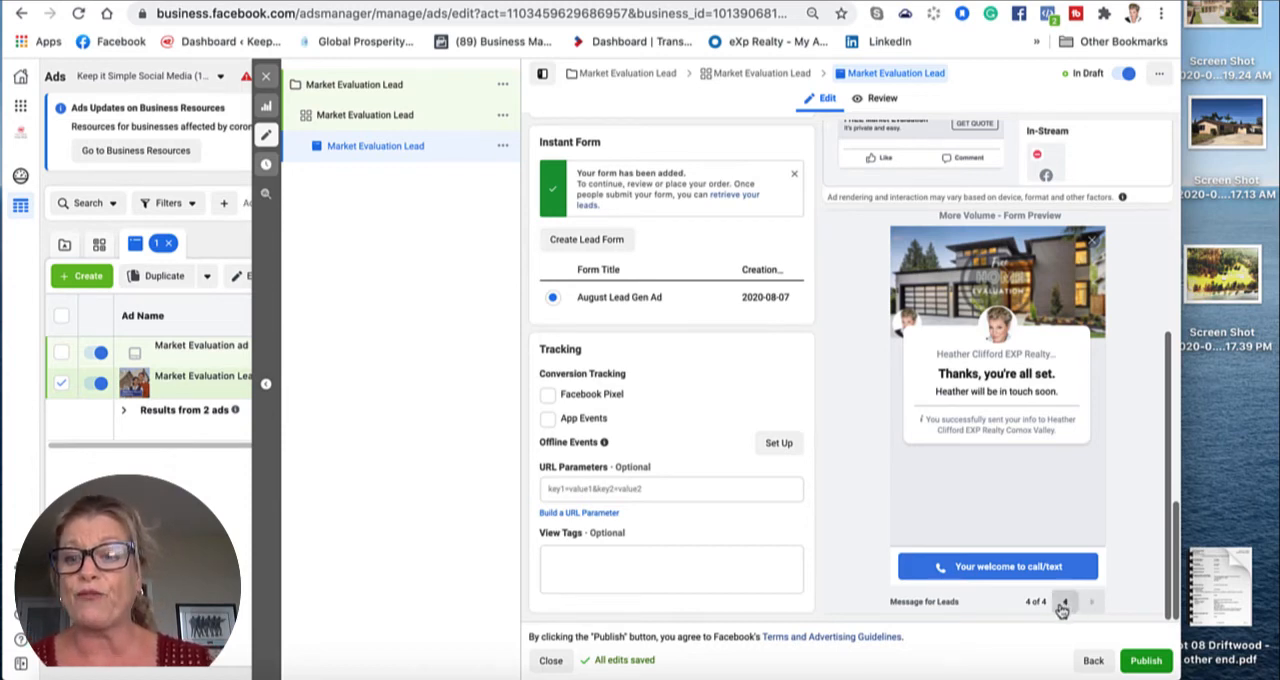
pyautogui.click(1064, 602)
pyautogui.click(1064, 602)
pyautogui.click(1064, 602)
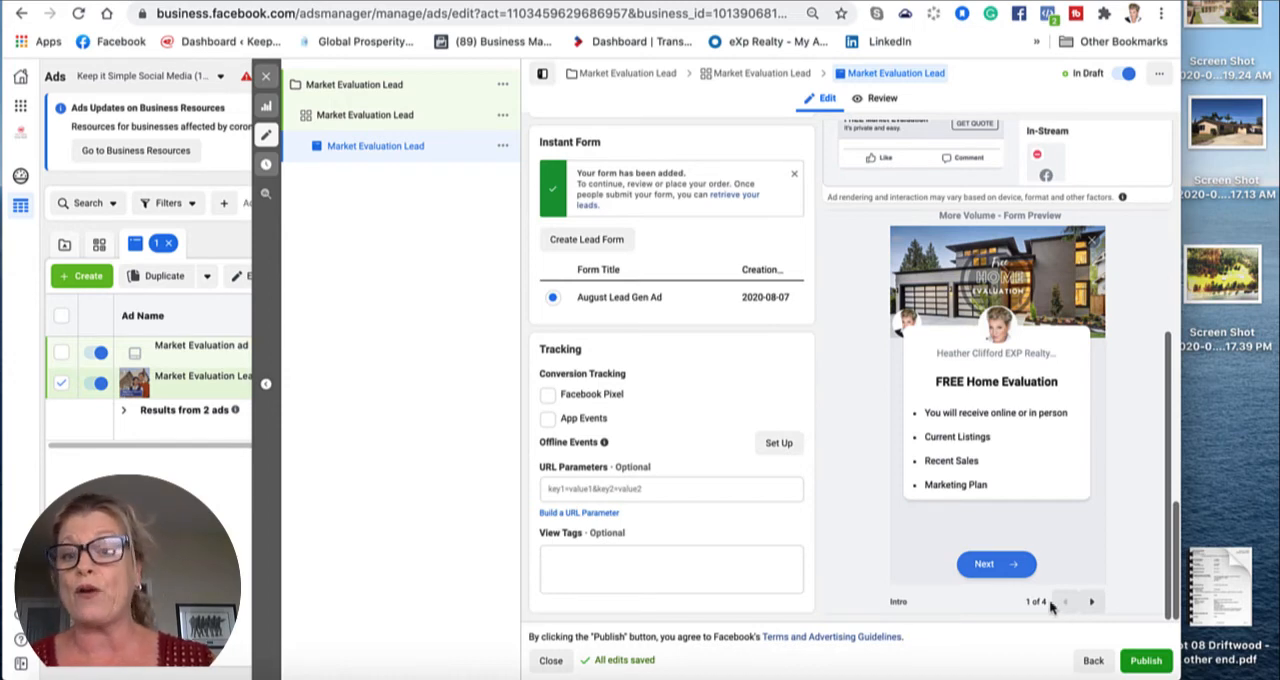
# Step: Review the ad preview together with the primary text, headline, description, call to action and instant form settings
pyautogui.scroll(5, 915, 442)
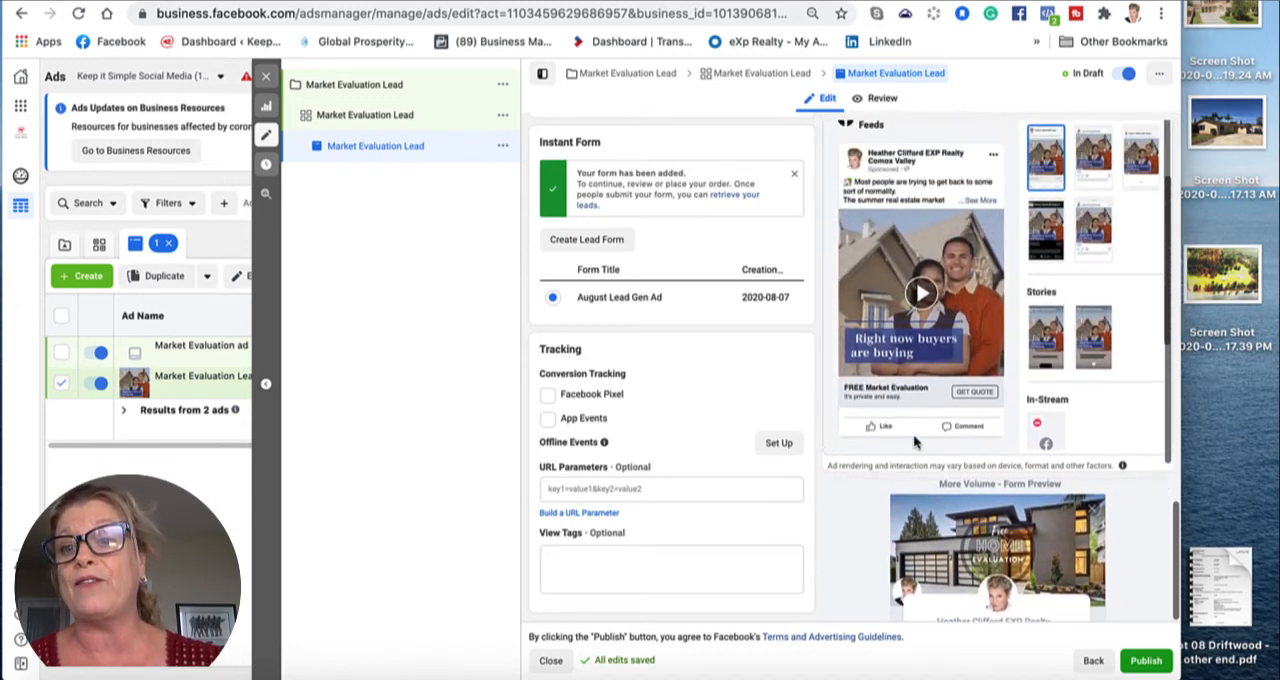
pyautogui.scroll(3, 913, 434)
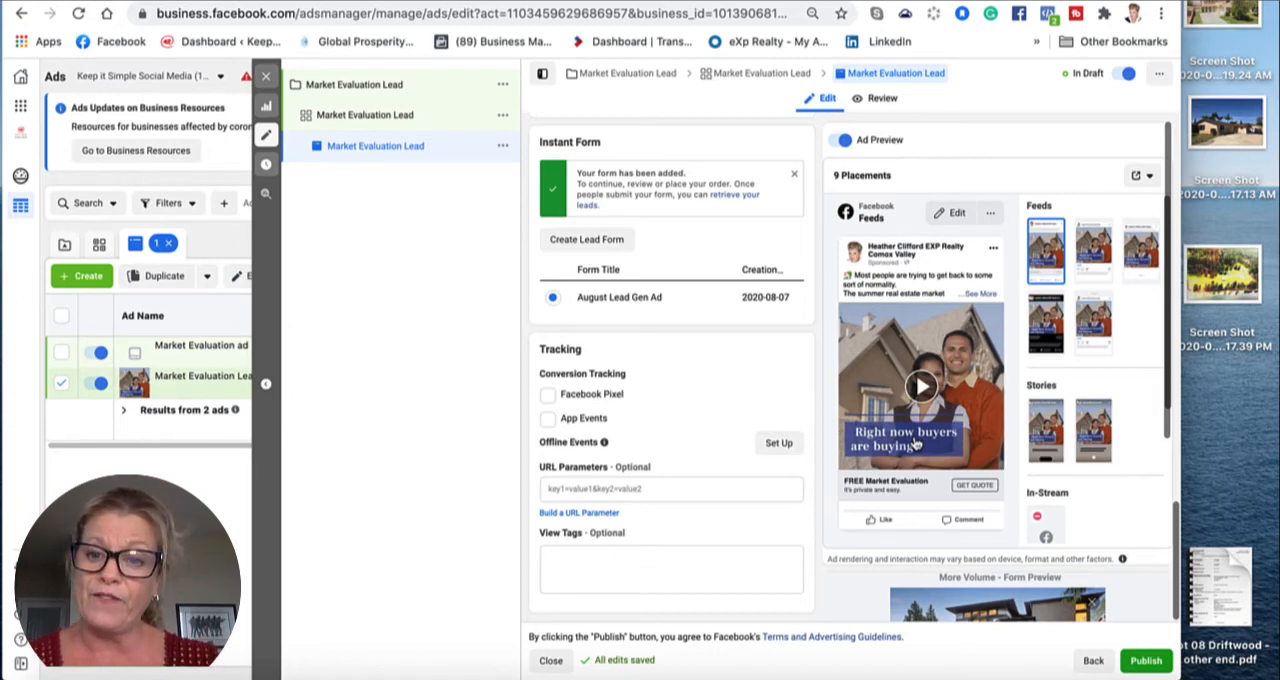
pyautogui.scroll(-5, 915, 443)
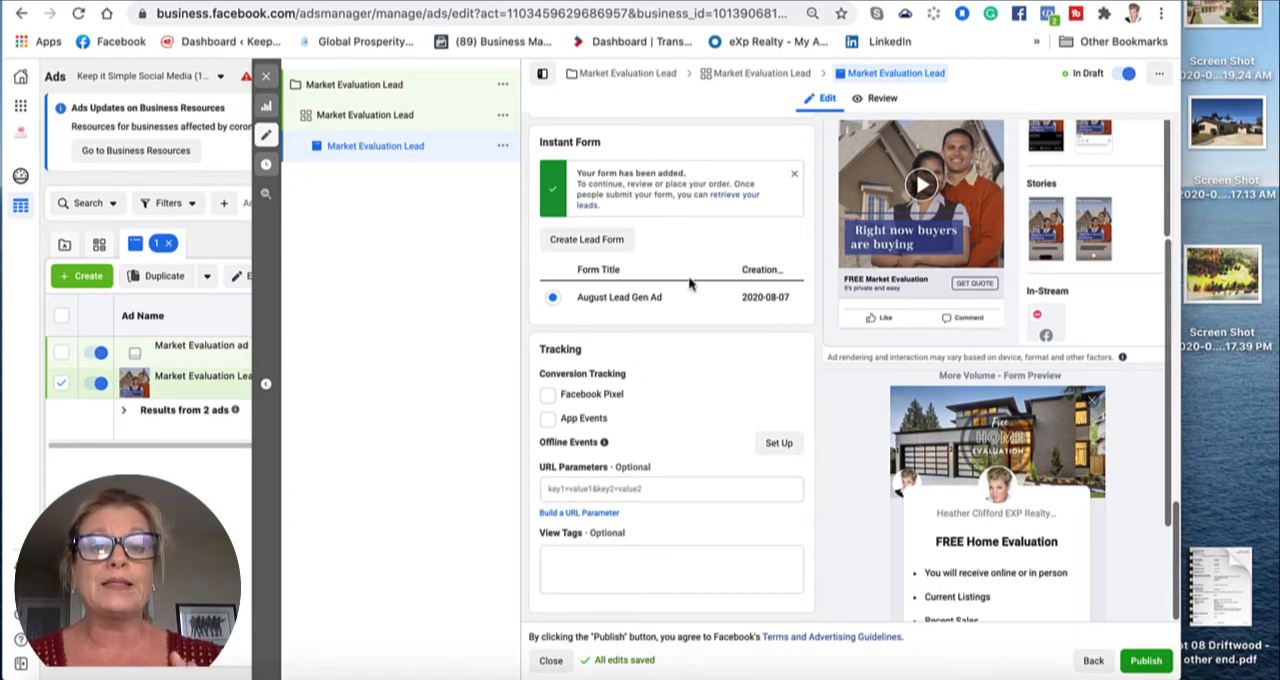
pyautogui.scroll(10, 688, 285)
pyautogui.scroll(3, 686, 284)
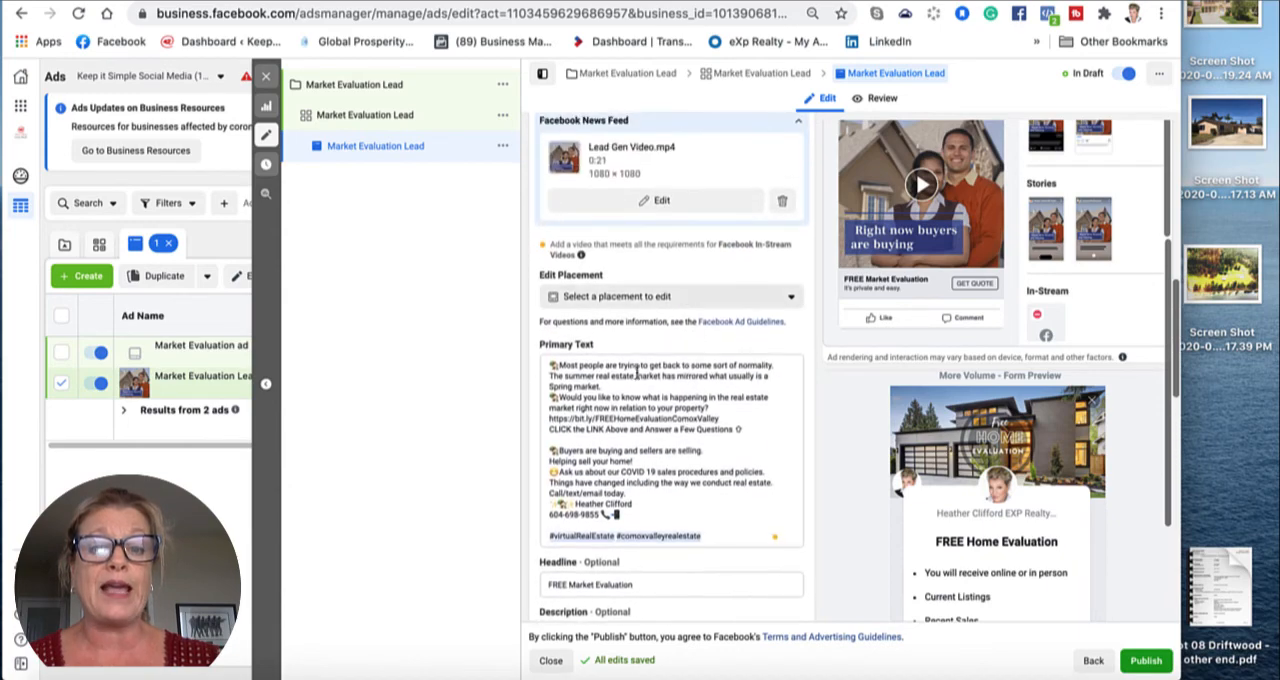
pyautogui.scroll(-7, 605, 497)
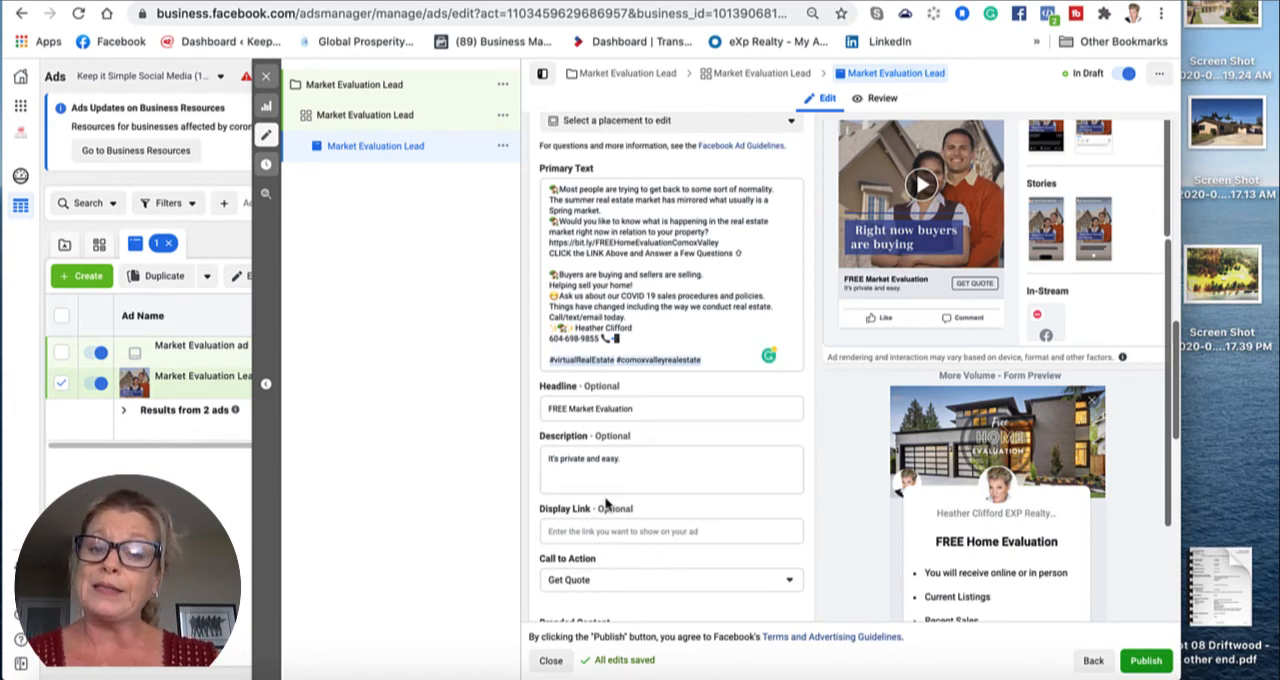
pyautogui.scroll(-10, 605, 505)
pyautogui.scroll(-1, 605, 505)
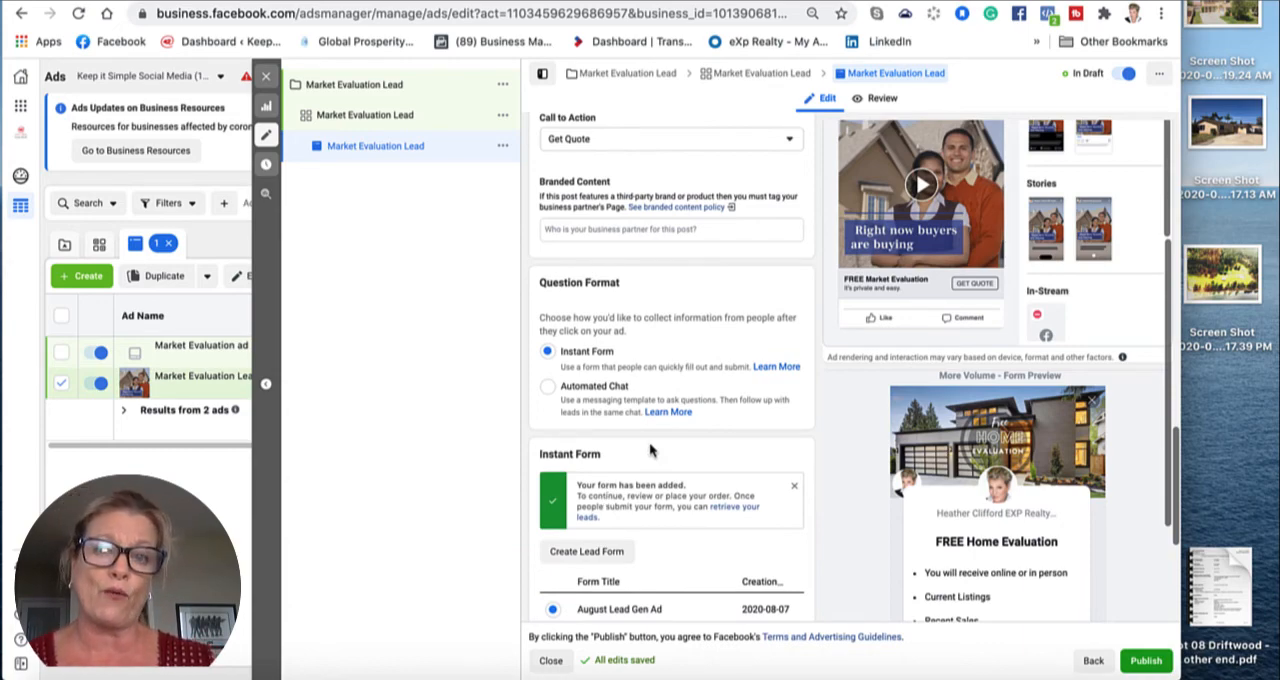
pyautogui.scroll(10, 688, 308)
pyautogui.scroll(1, 687, 305)
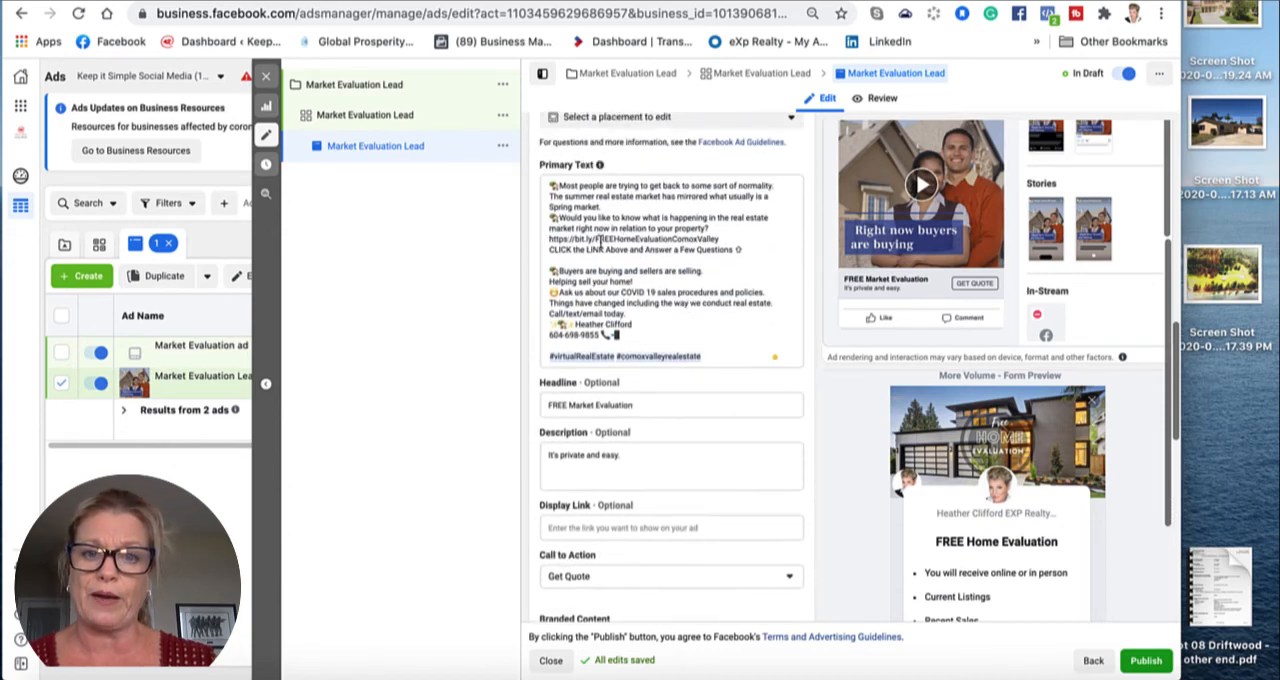